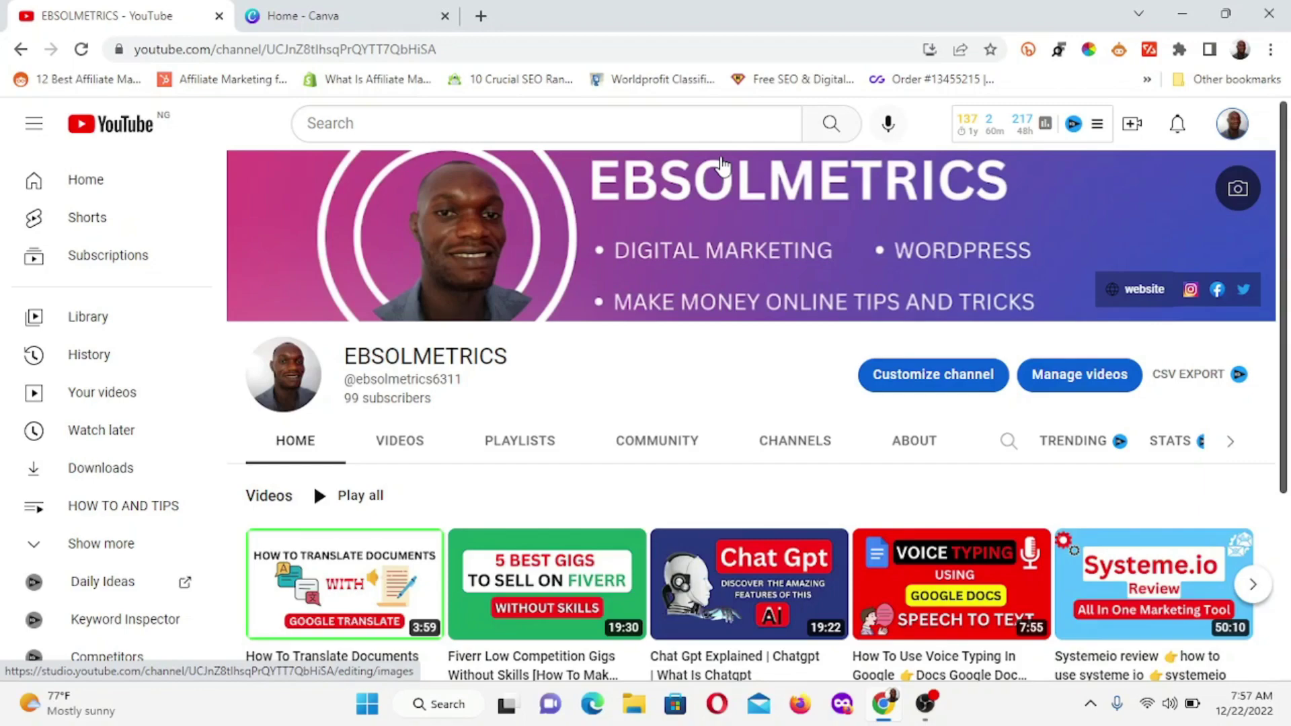
Step: Switch to Canva's home page and enter "website" in the content search
key(ctrl+Tab)
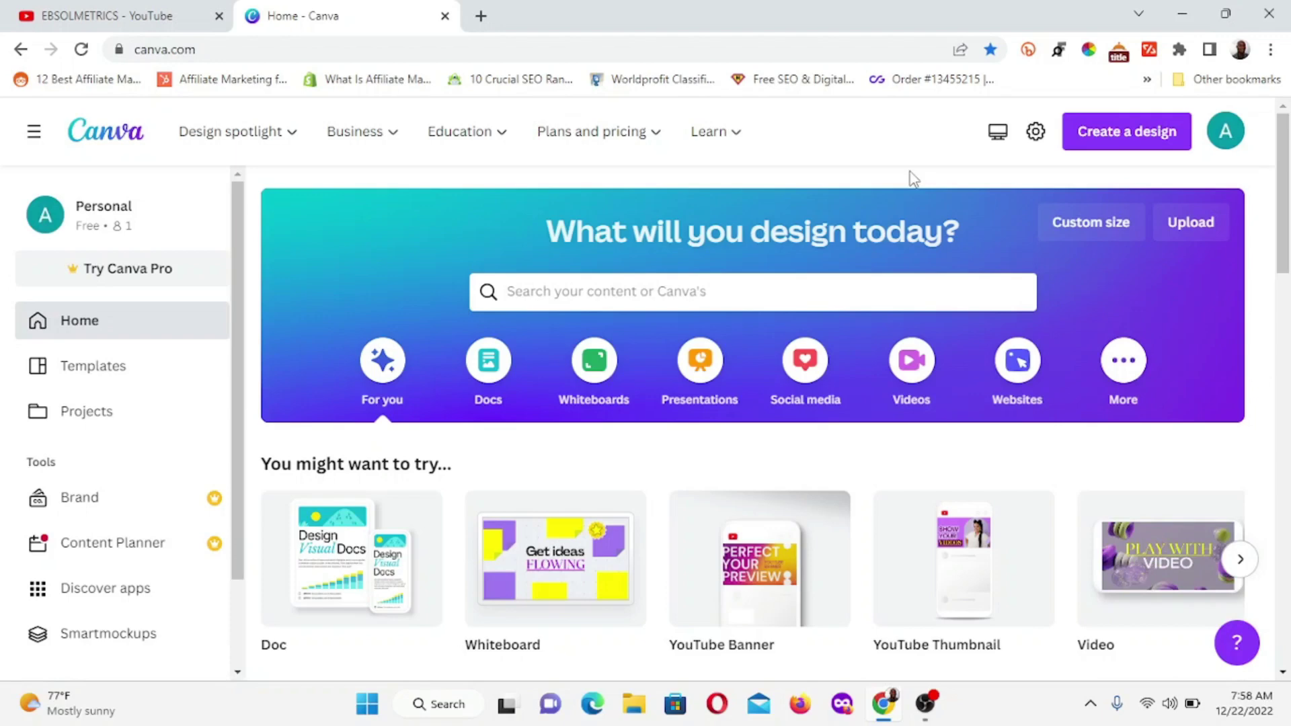
click(235, 131)
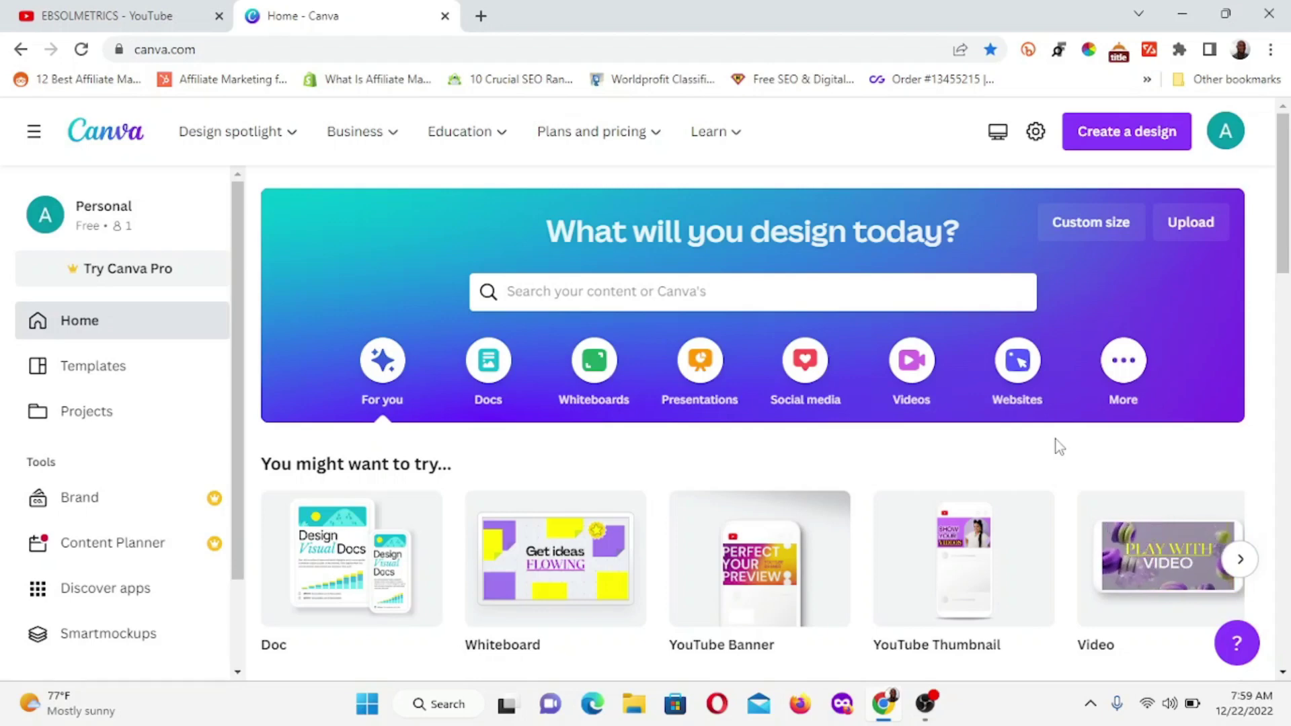
click(663, 297)
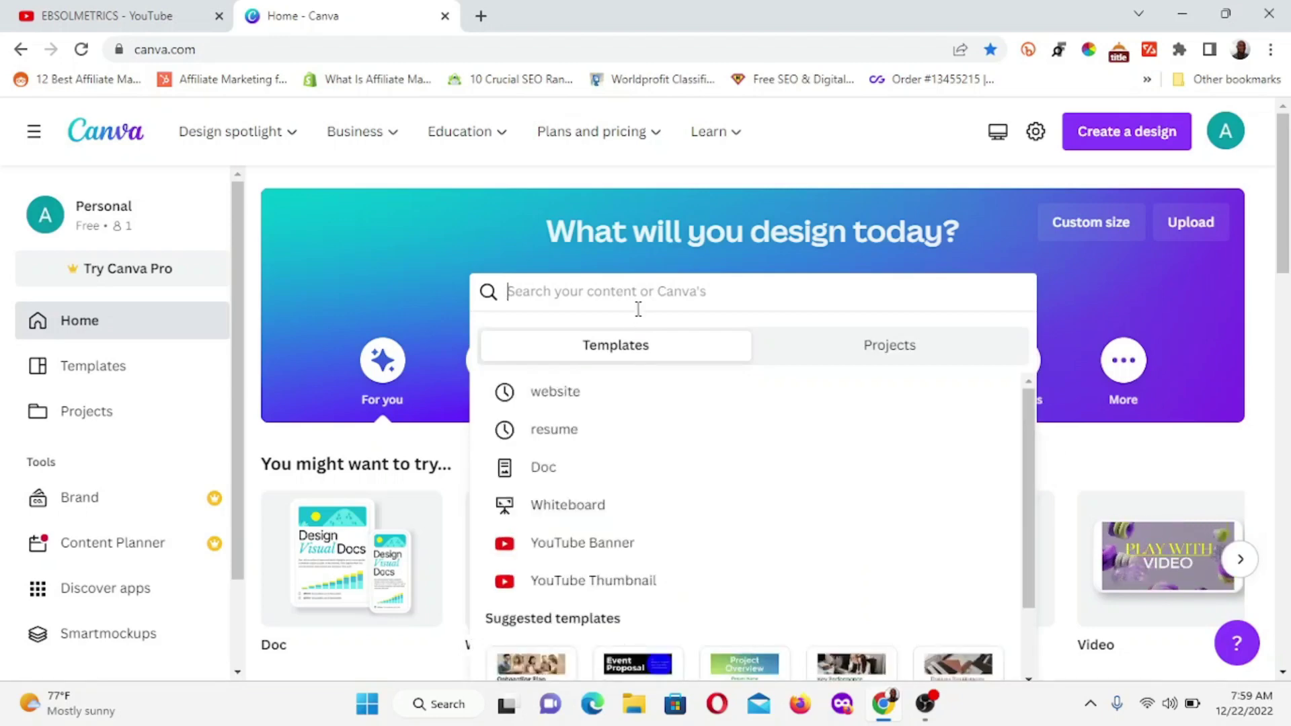
text(websit)
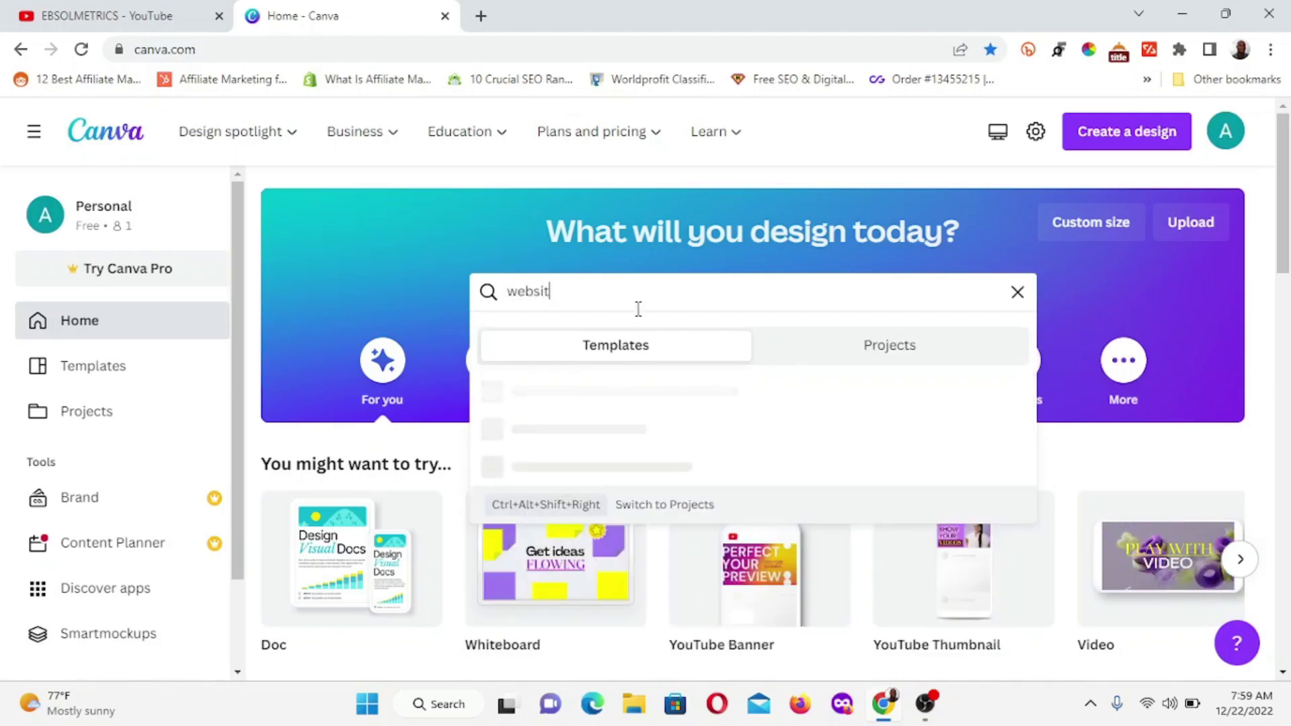
text(e)
click(1149, 294)
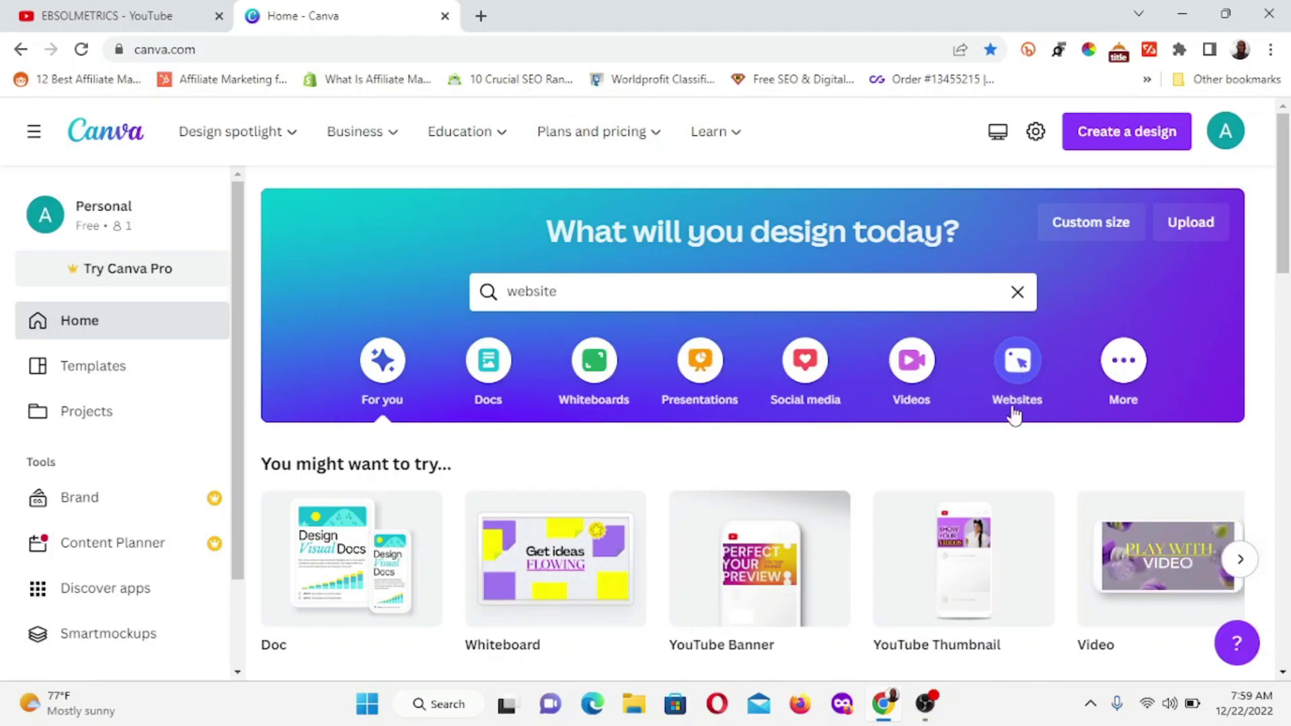
Step: Create a blank Event Website design from the Websites category and look through the suggested event templates
click(1020, 363)
scroll(648, 490, down, 8)
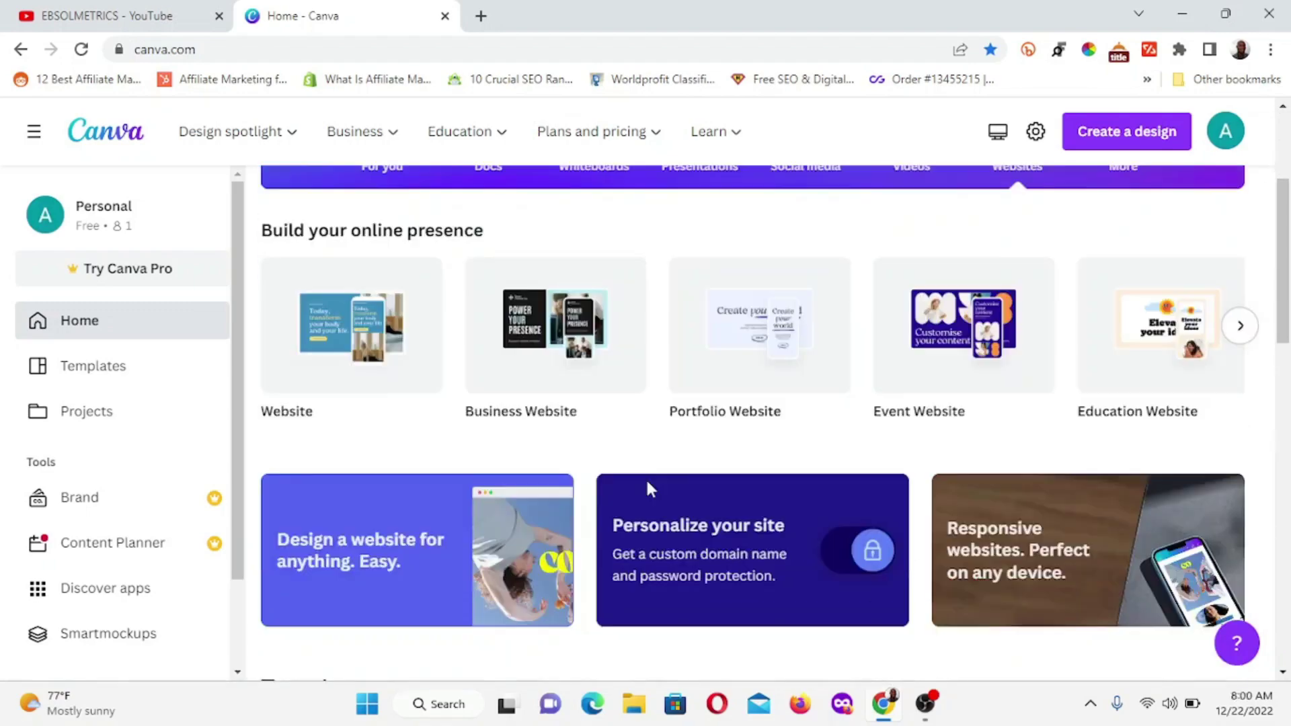
scroll(874, 471, down, 14)
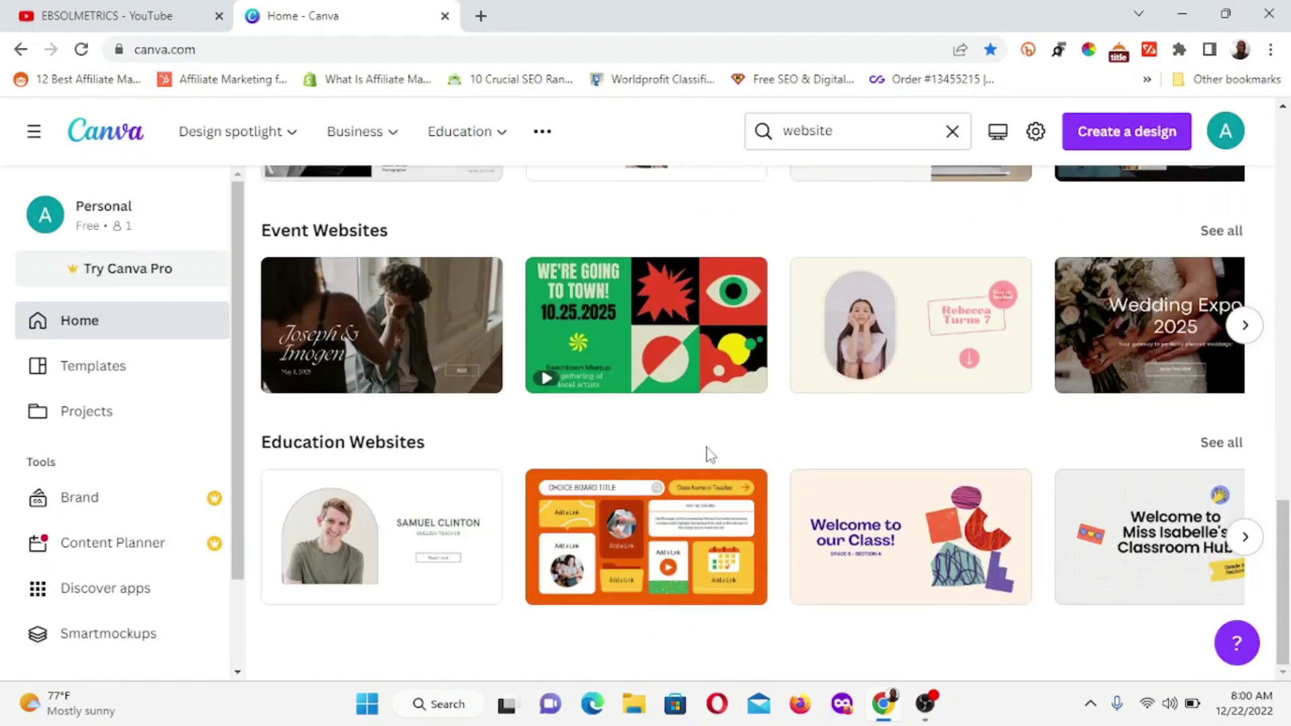
scroll(710, 455, up, 8)
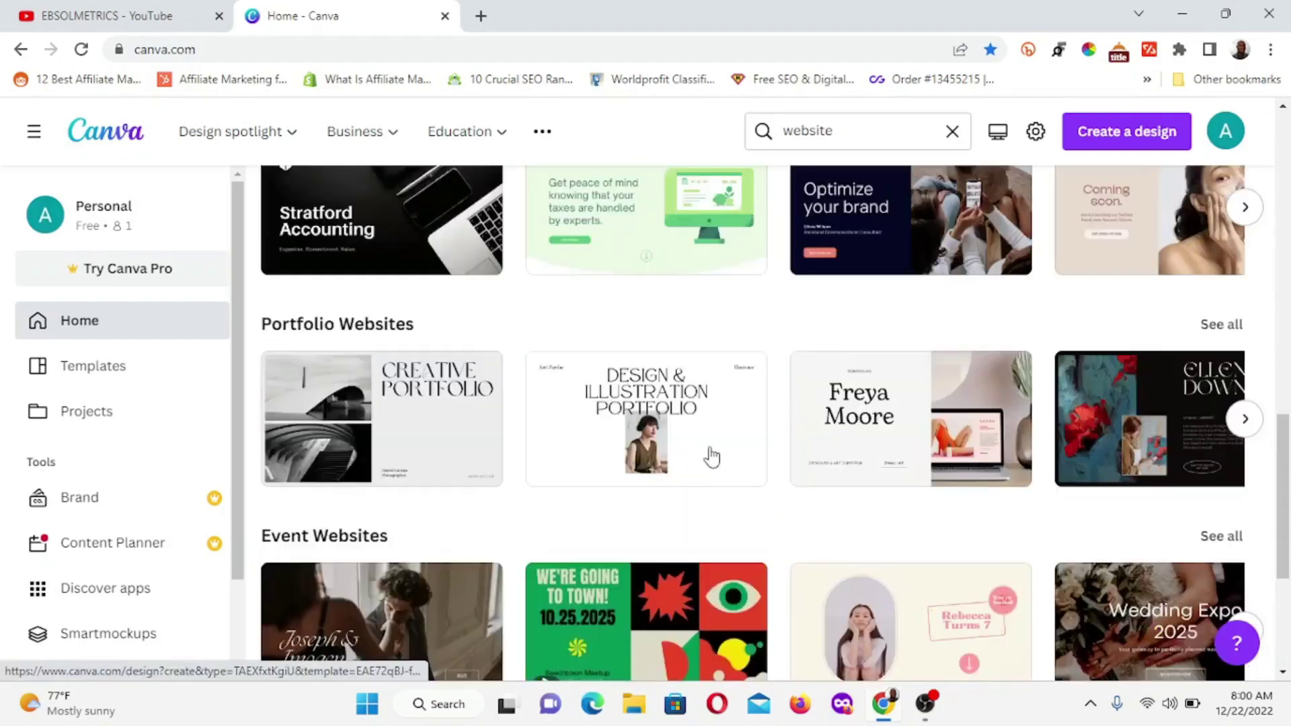
scroll(786, 443, up, 10)
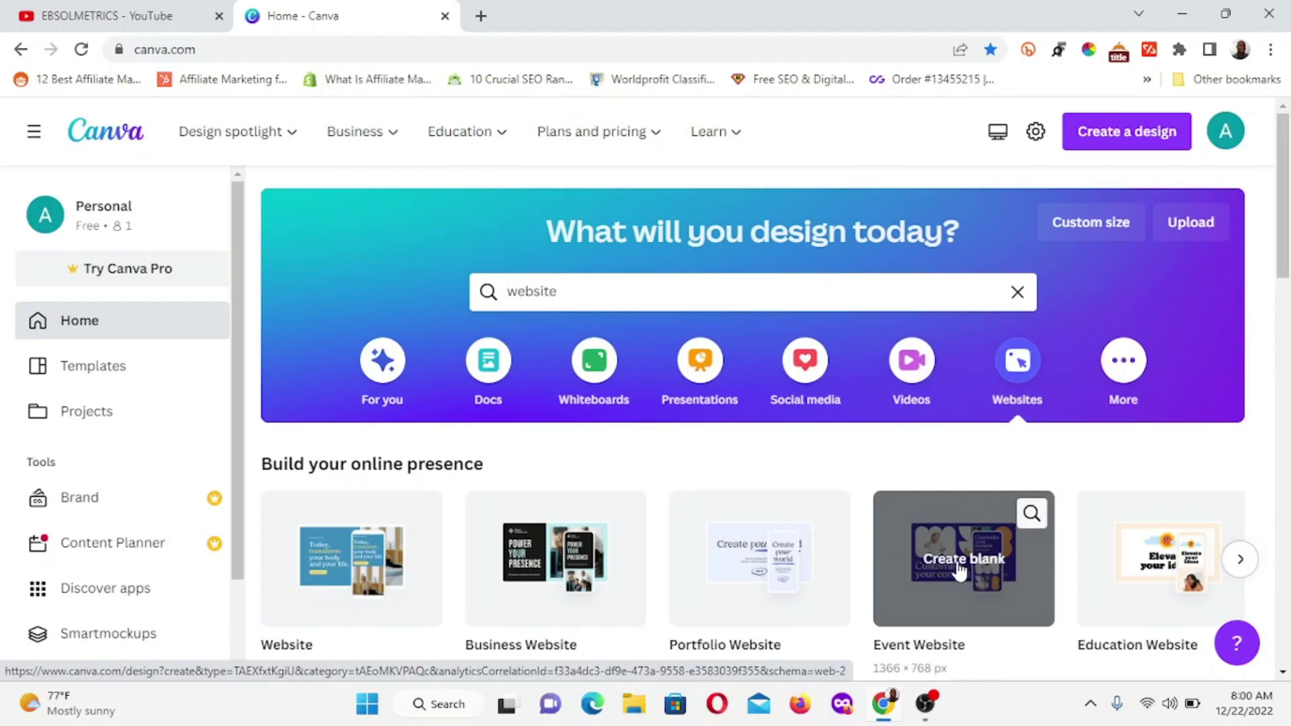
click(955, 569)
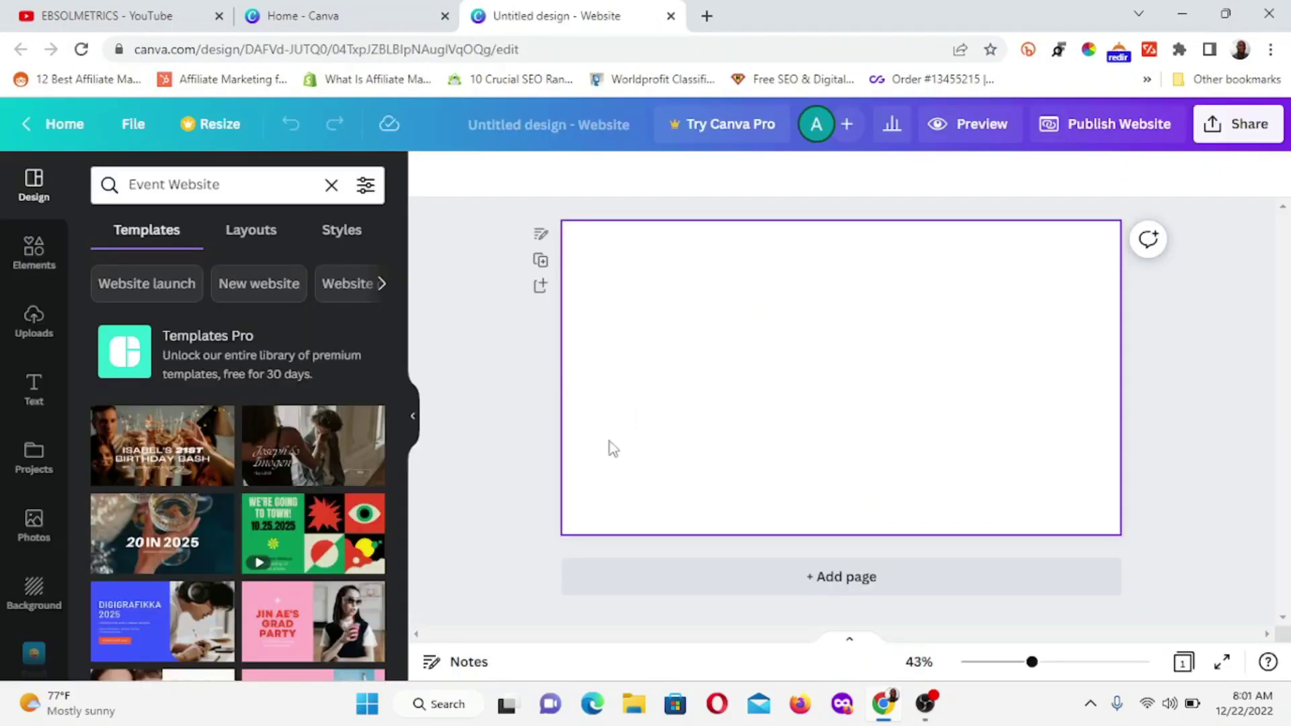
scroll(323, 443, down, 5)
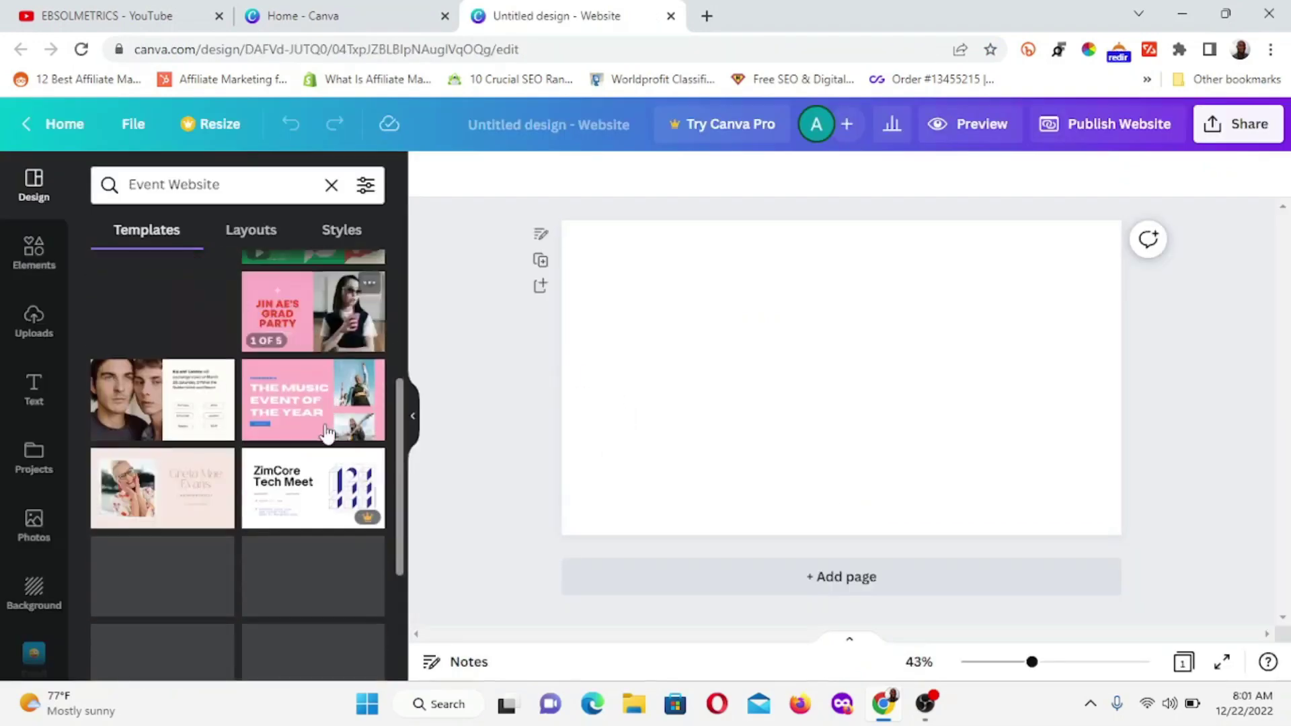
scroll(326, 434, down, 10)
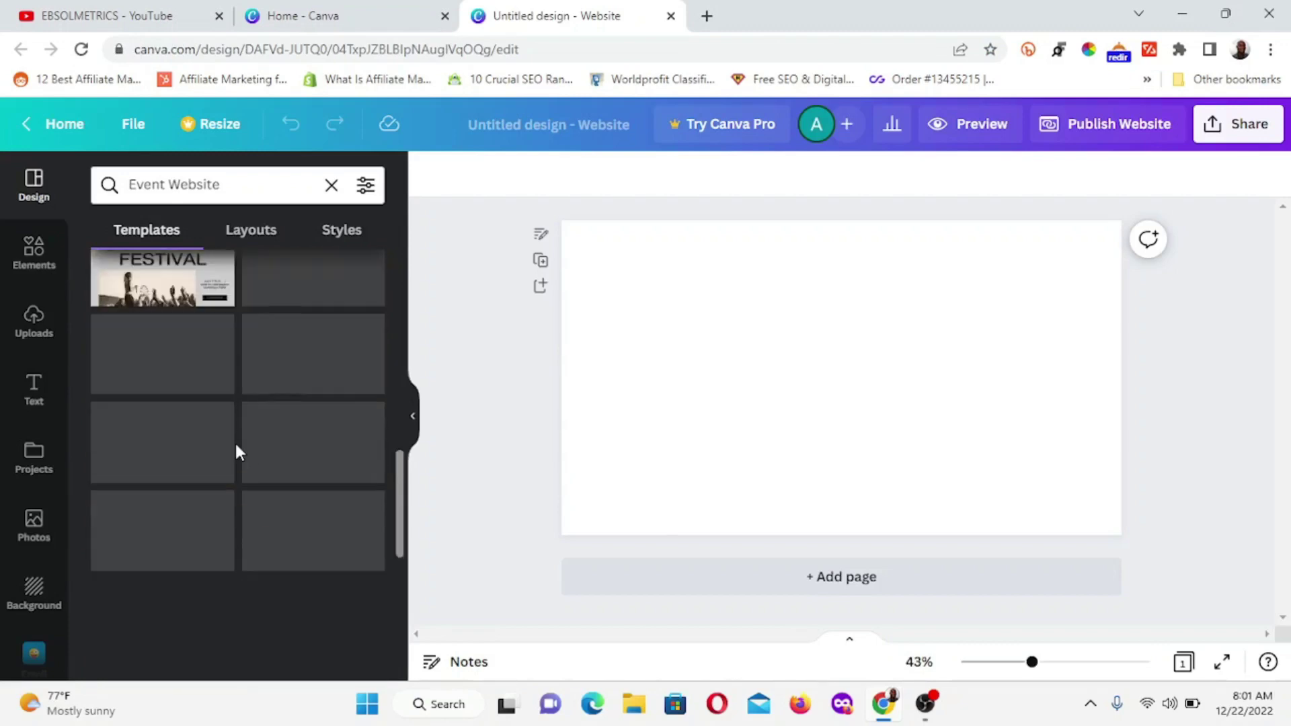
scroll(210, 418, down, 5)
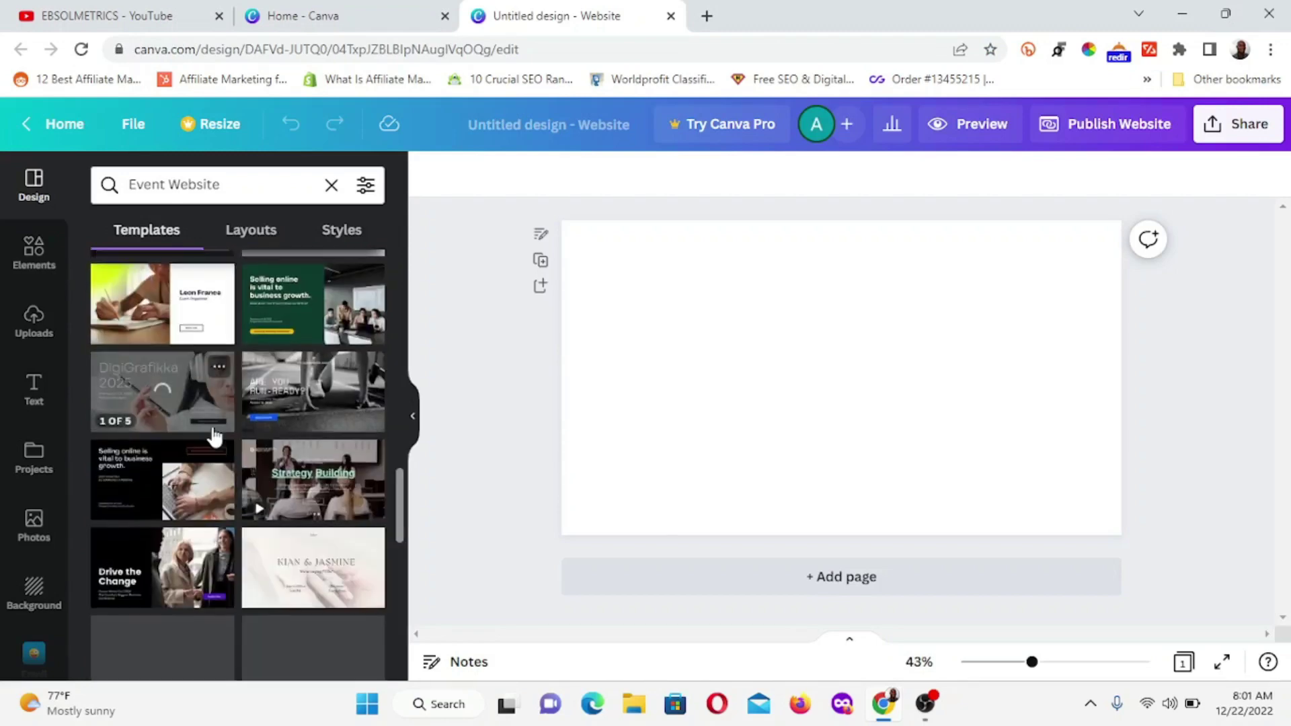
click(540, 363)
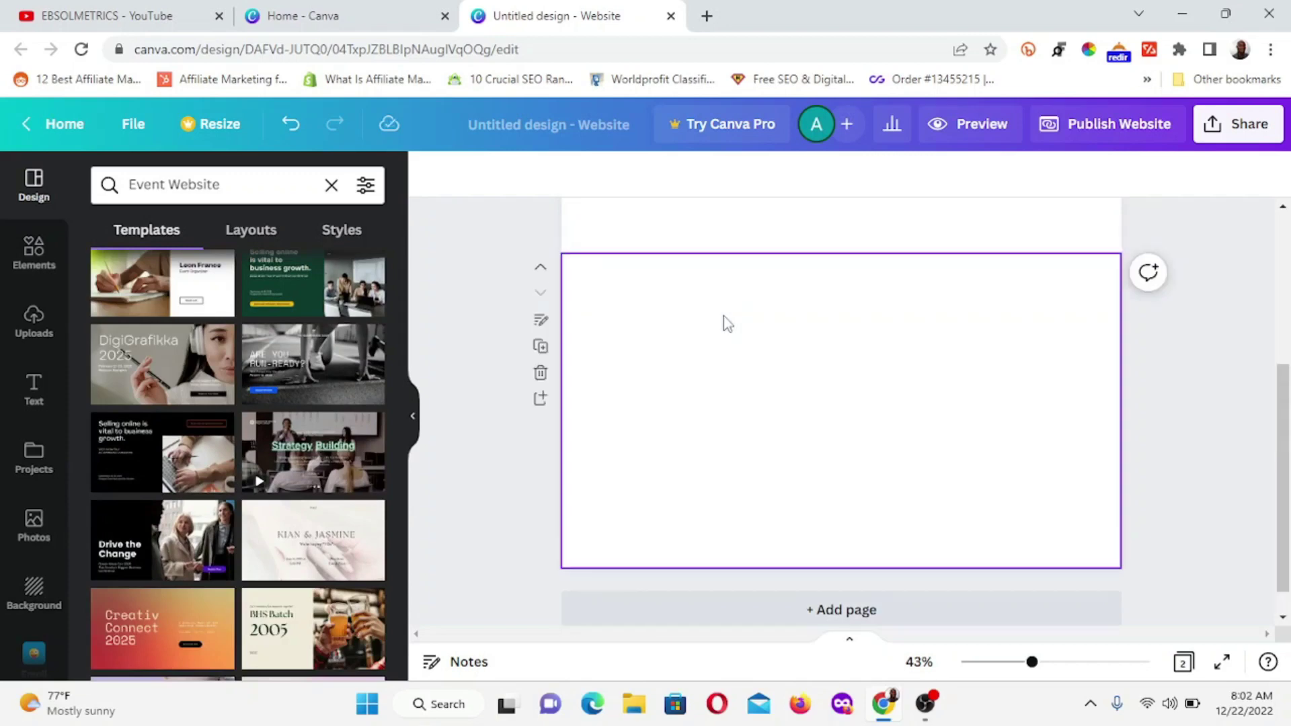
scroll(674, 499, down, 1)
scroll(619, 507, up, 3)
scroll(524, 490, down, 4)
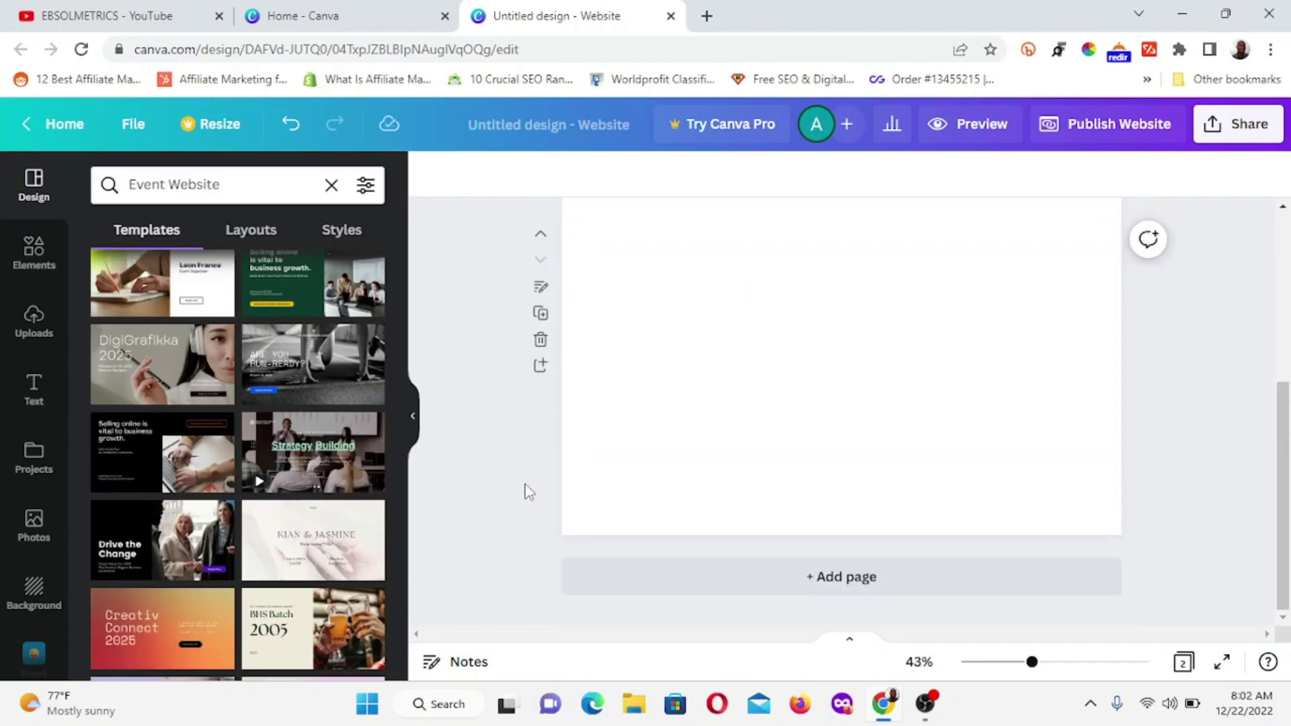
click(539, 343)
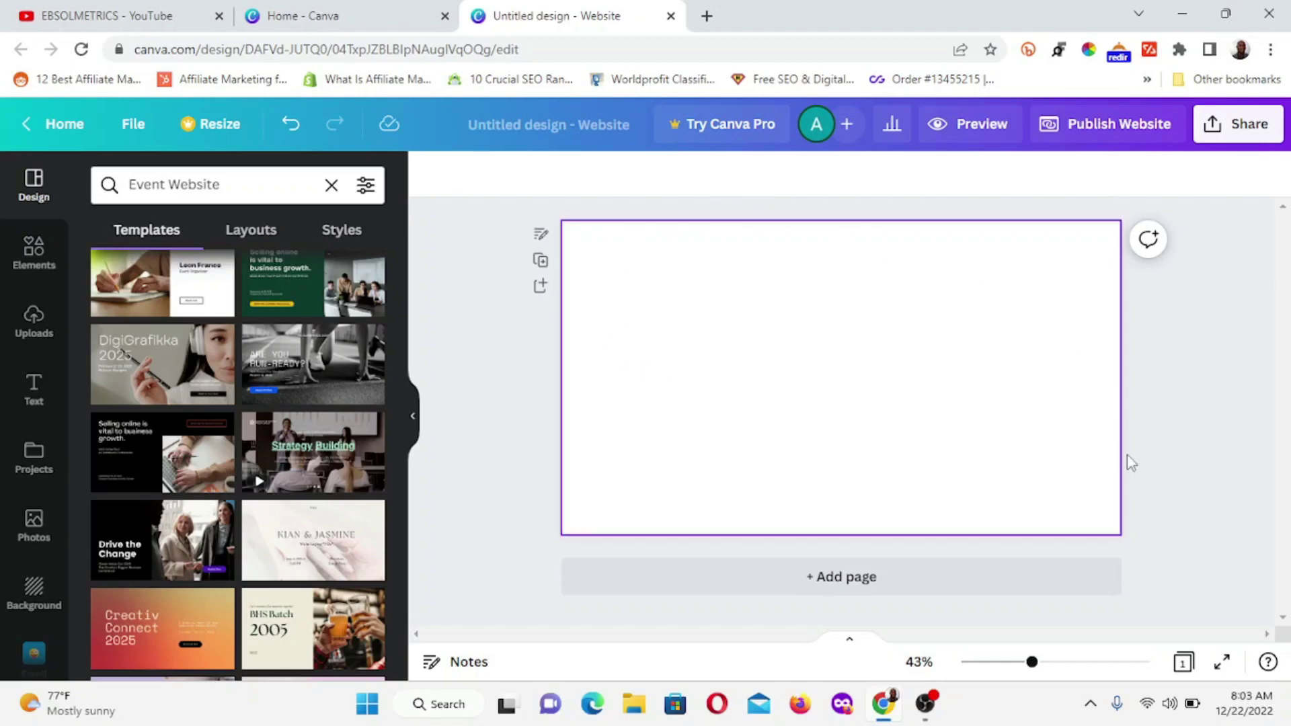
Step: Search the elements for "frame" and show all results of the Frames category
click(709, 384)
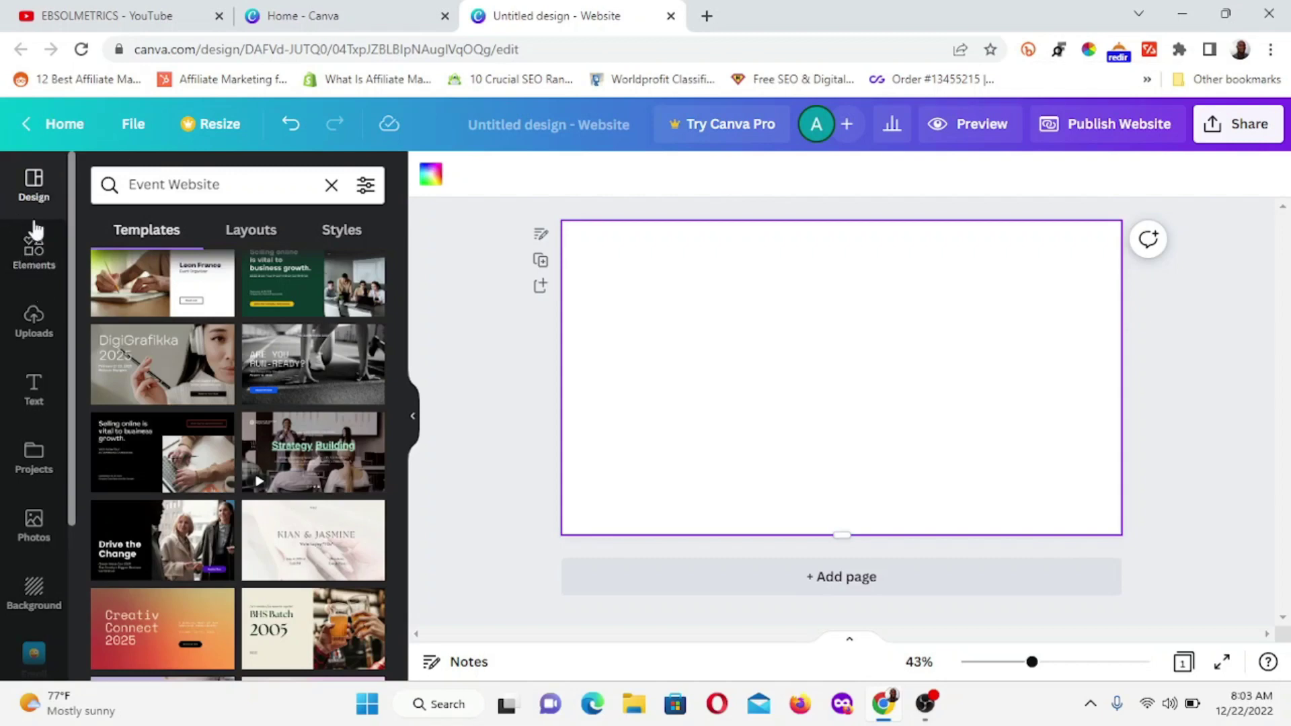
click(35, 259)
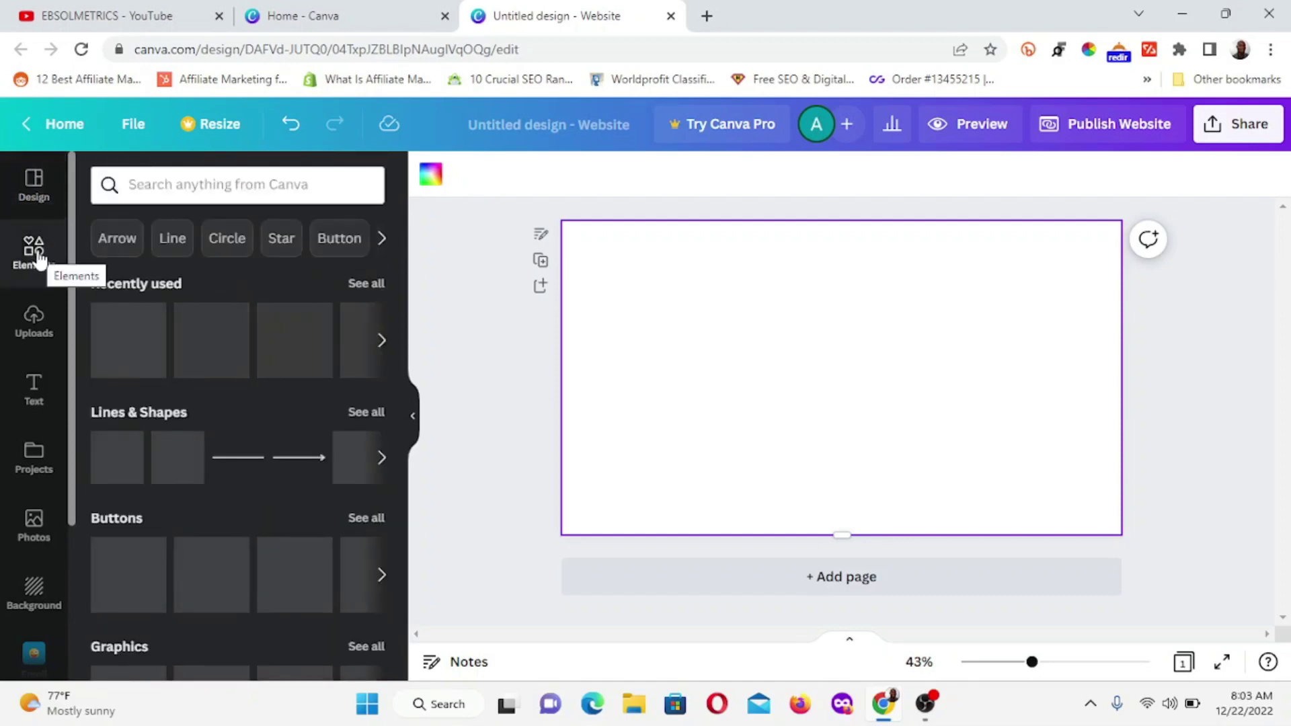
click(125, 185)
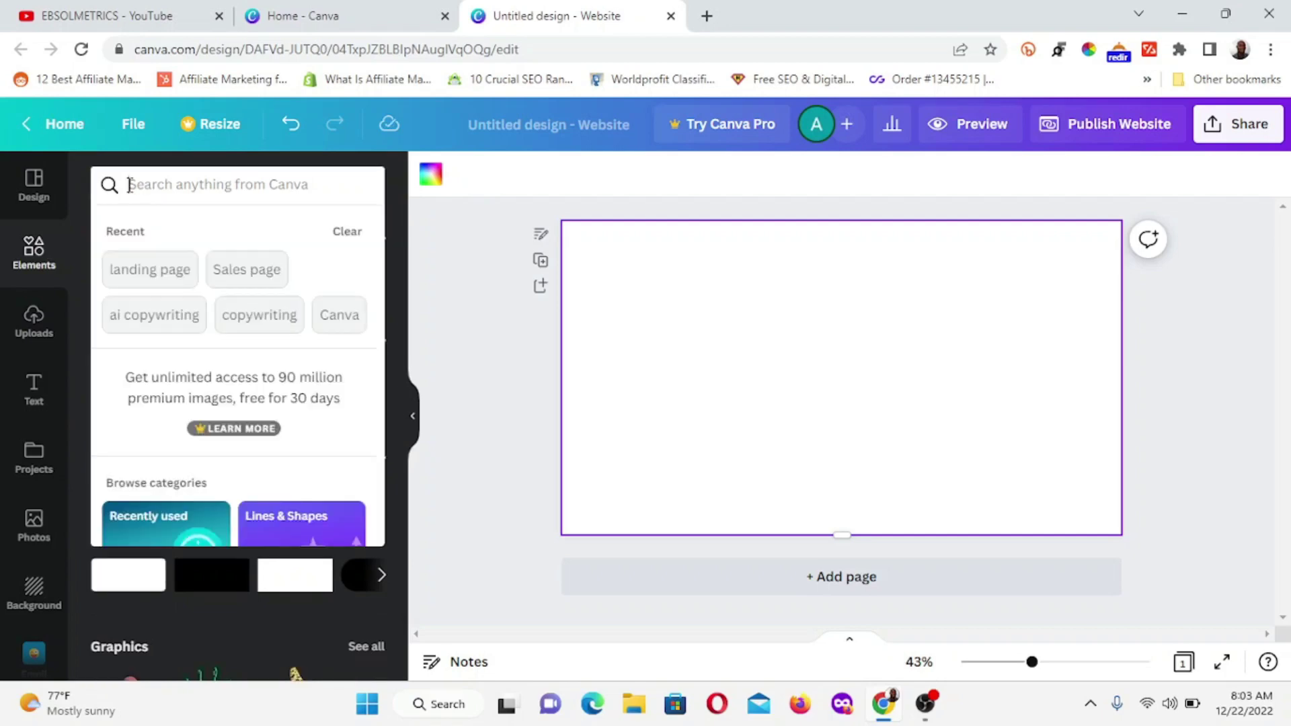
text(frame)
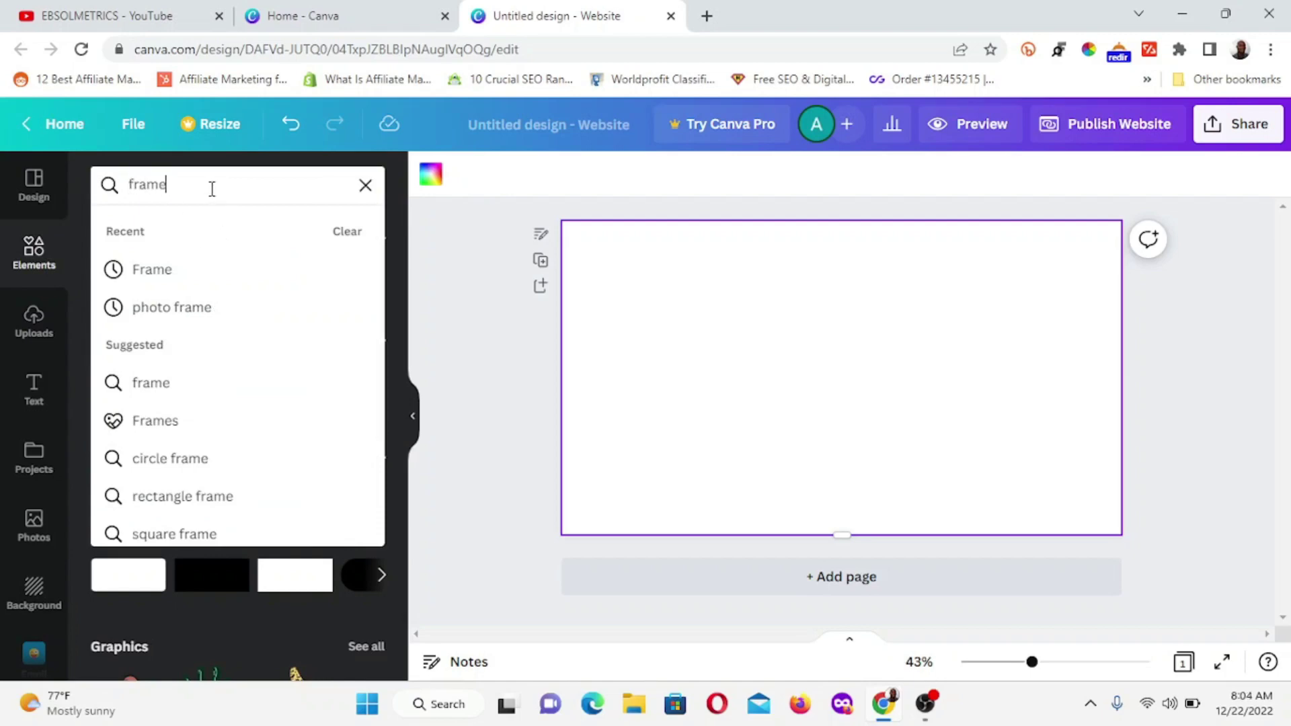
key(Return)
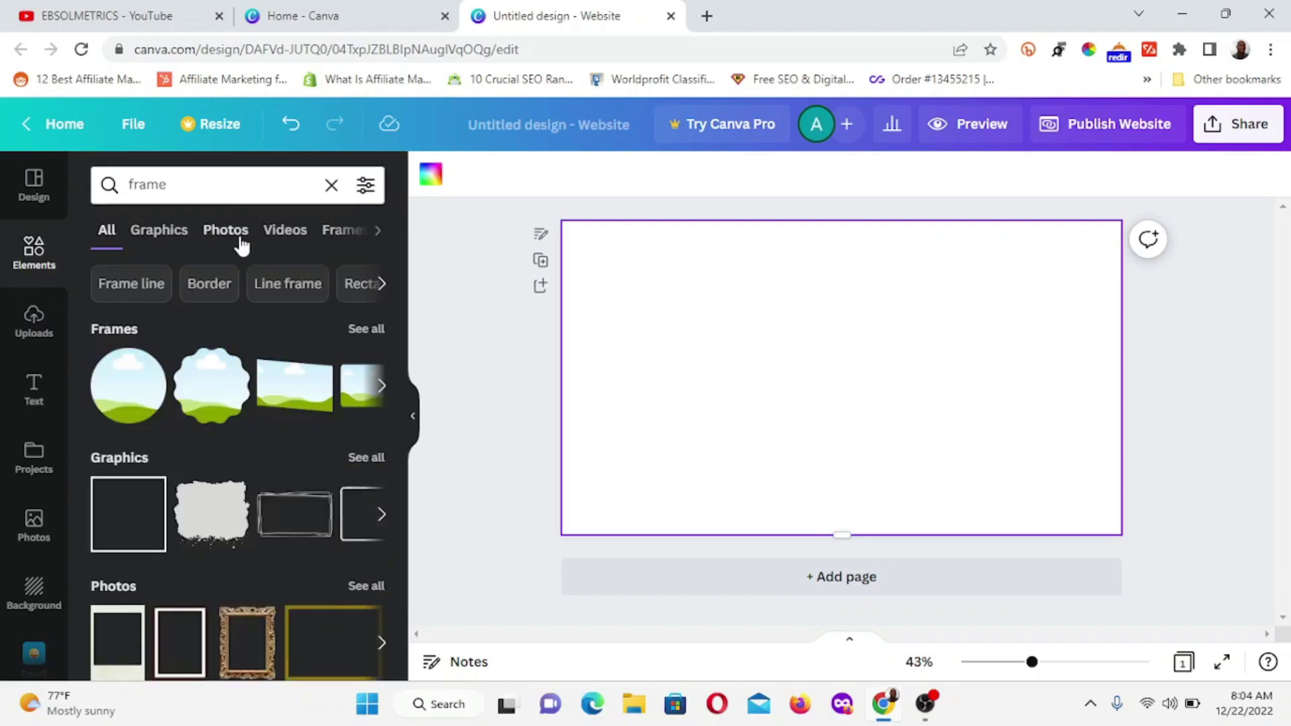
scroll(306, 394, down, 2)
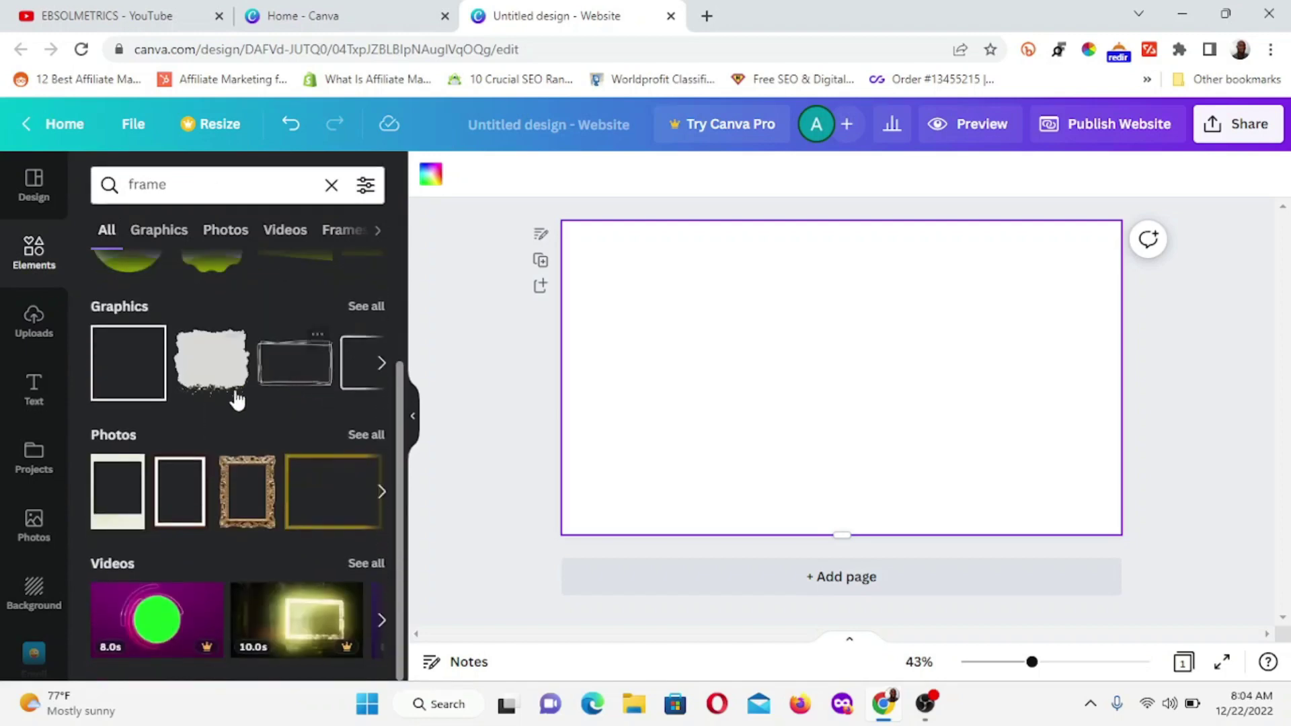
scroll(222, 402, up, 2)
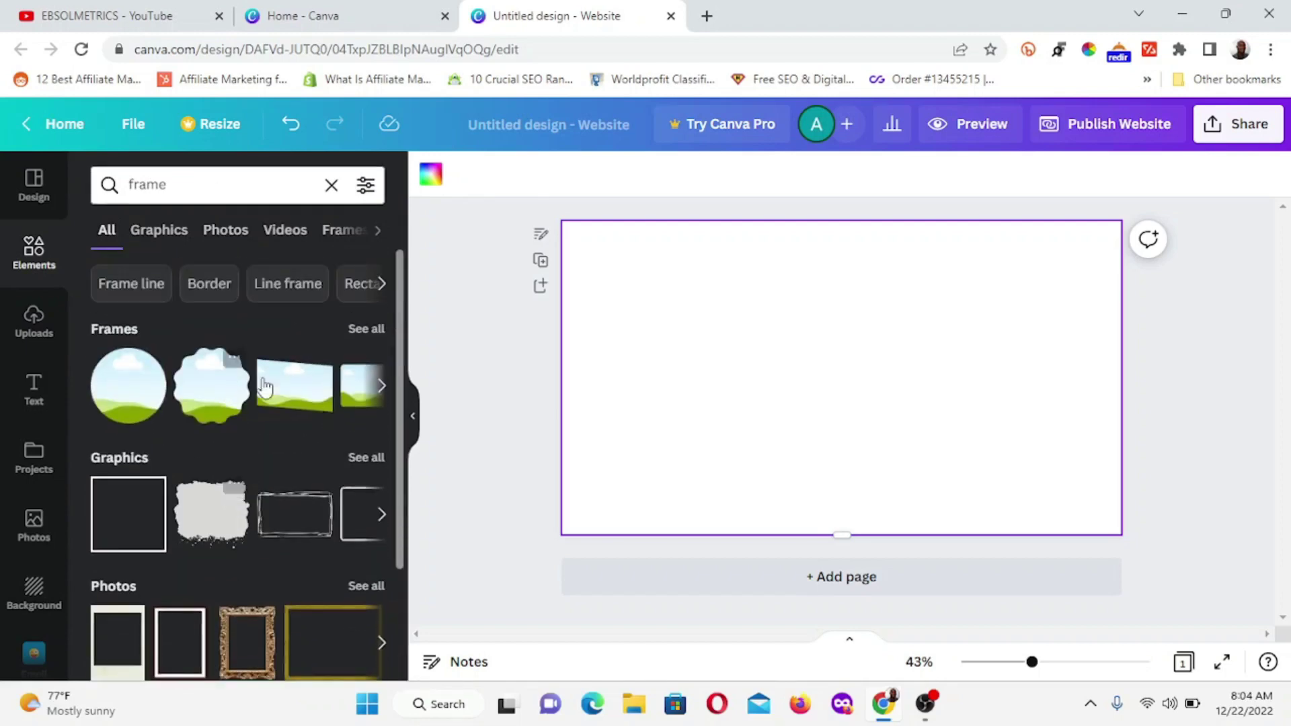
click(368, 329)
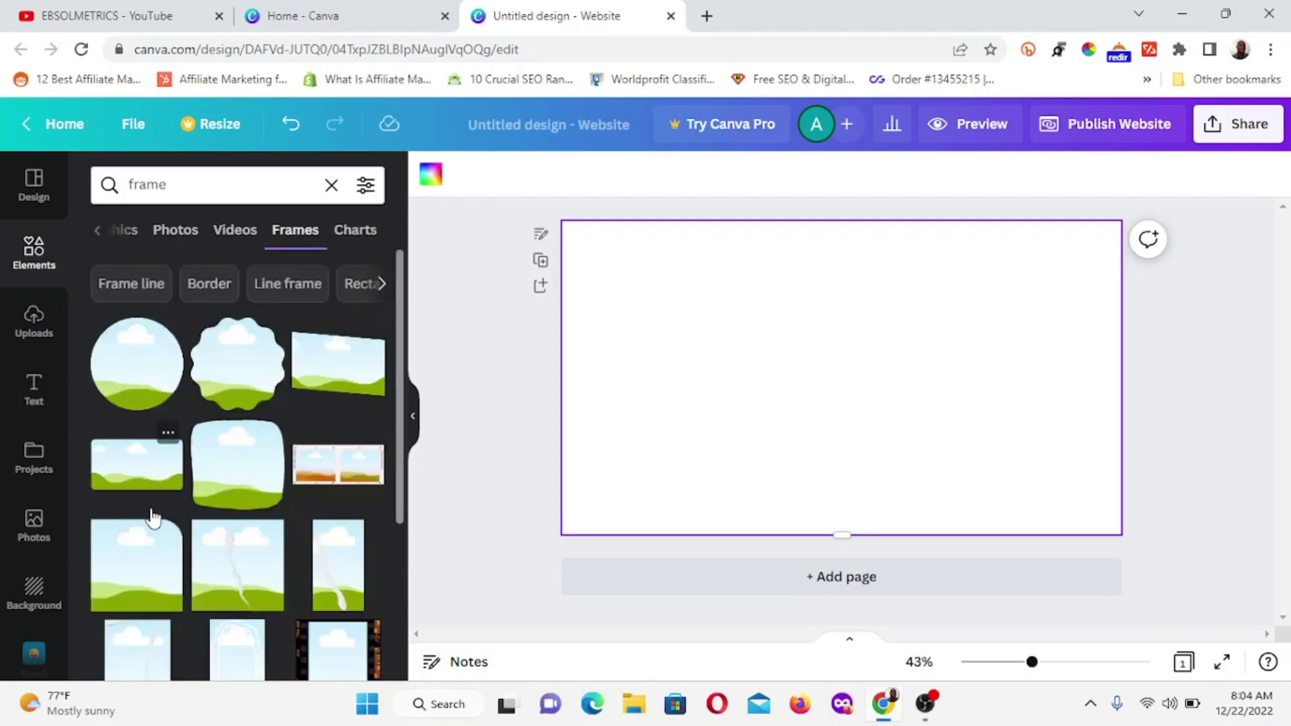
Step: Add the tall rectangular photo frame with rounded corners to the blank page
scroll(150, 519, down, 2)
scroll(144, 463, up, 2)
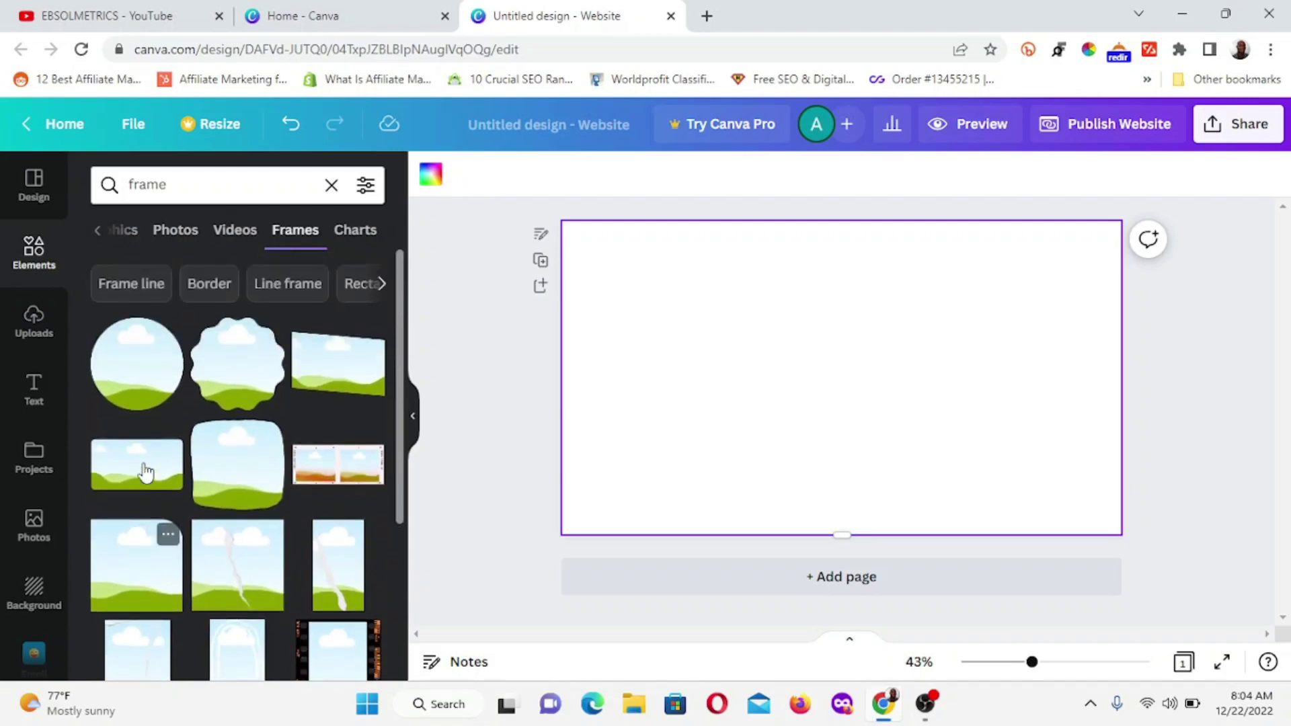
scroll(231, 531, down, 5)
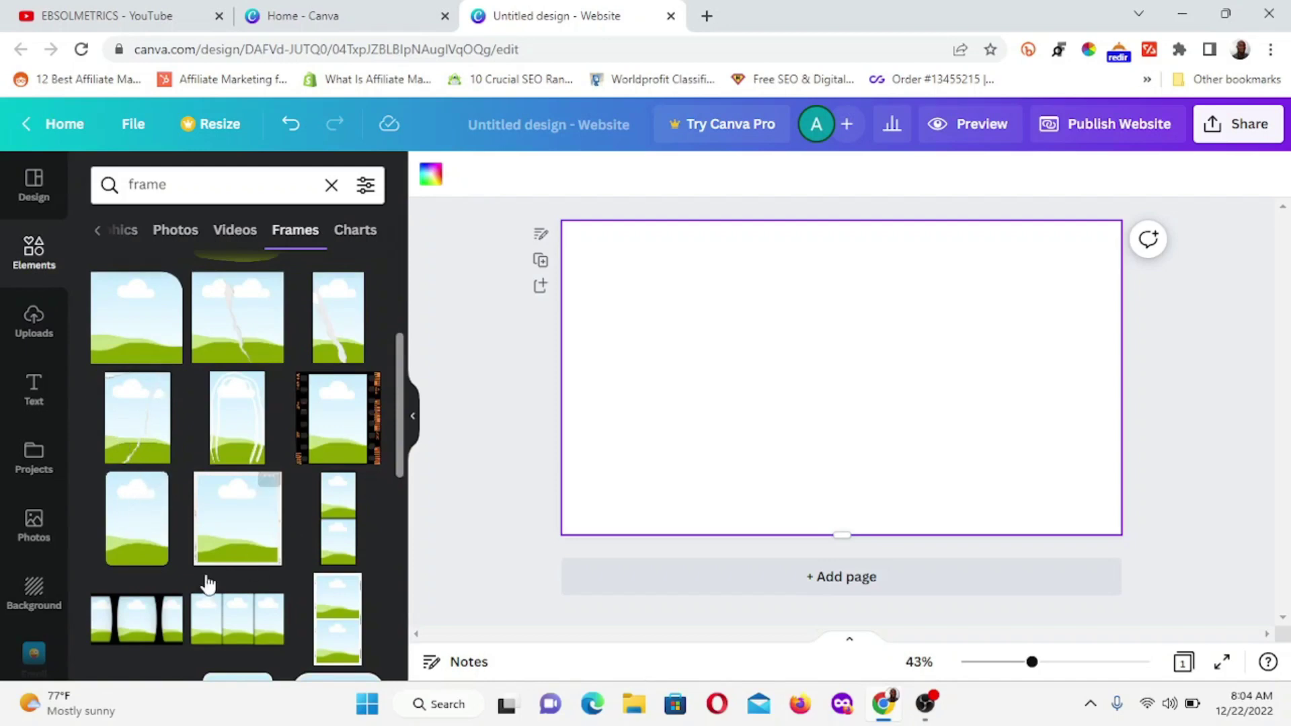
scroll(205, 578, down, 3)
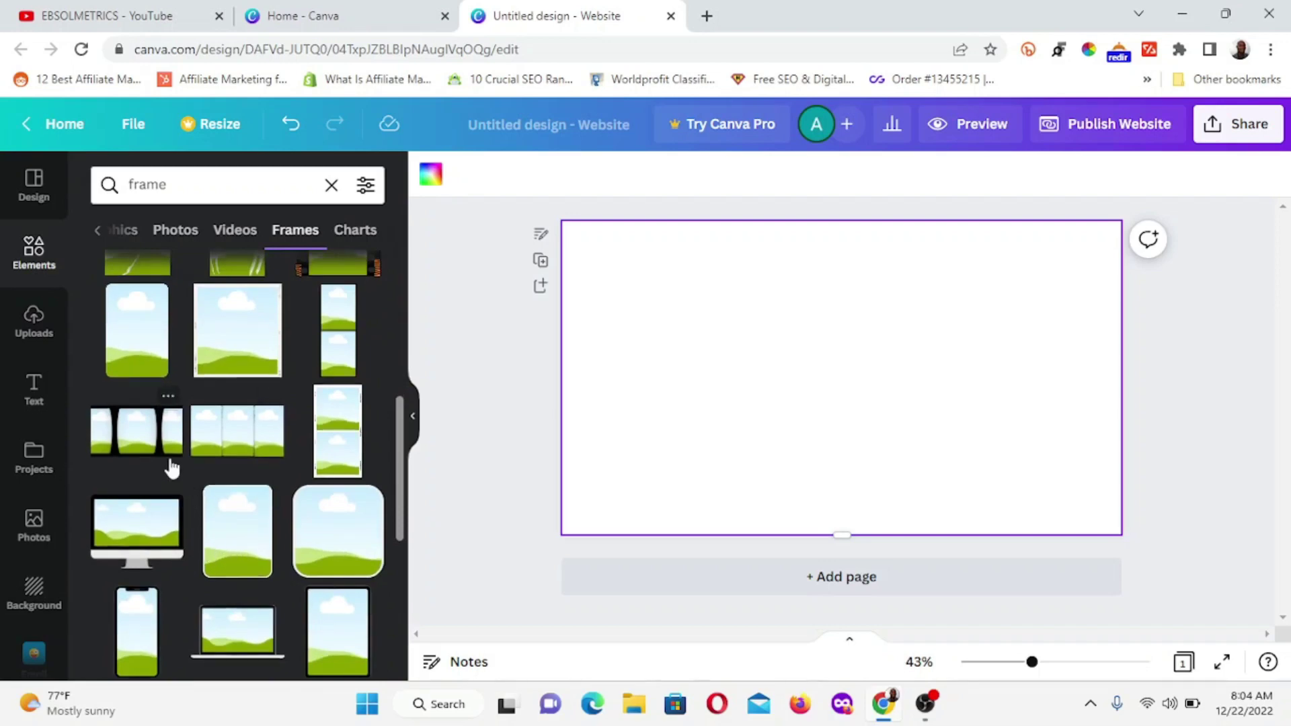
scroll(172, 467, up, 2)
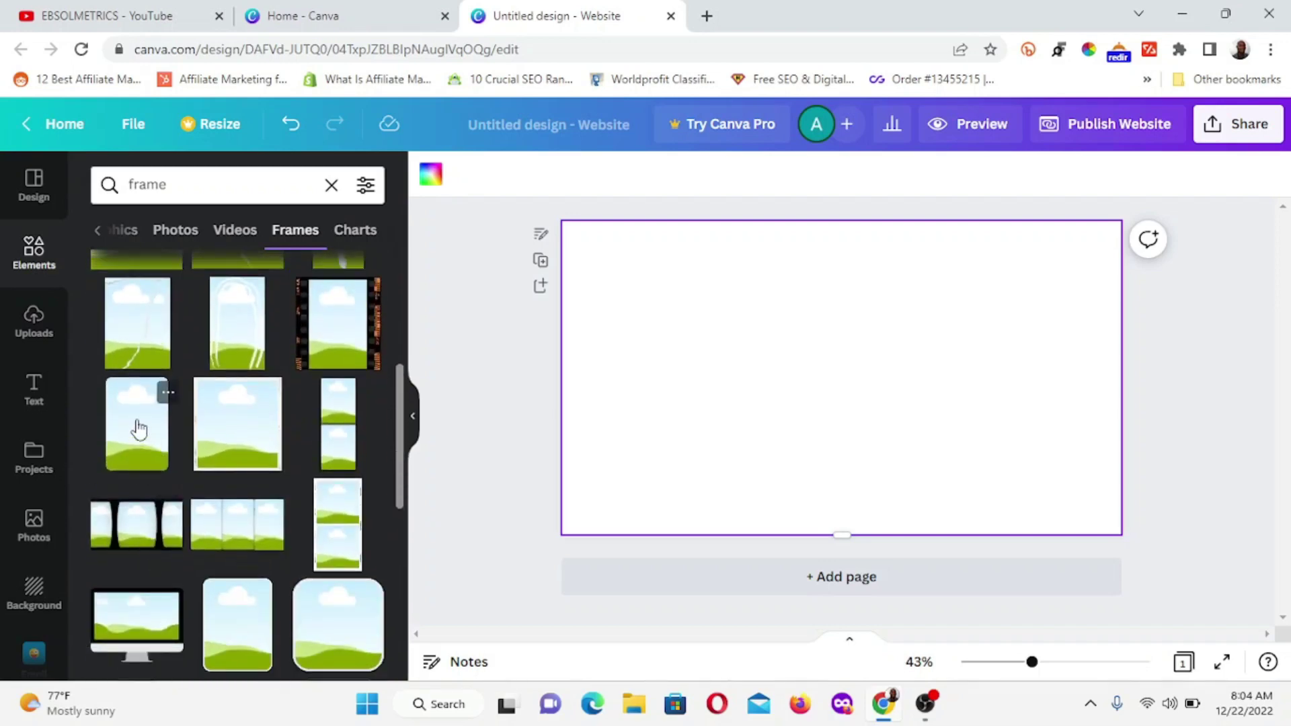
click(140, 430)
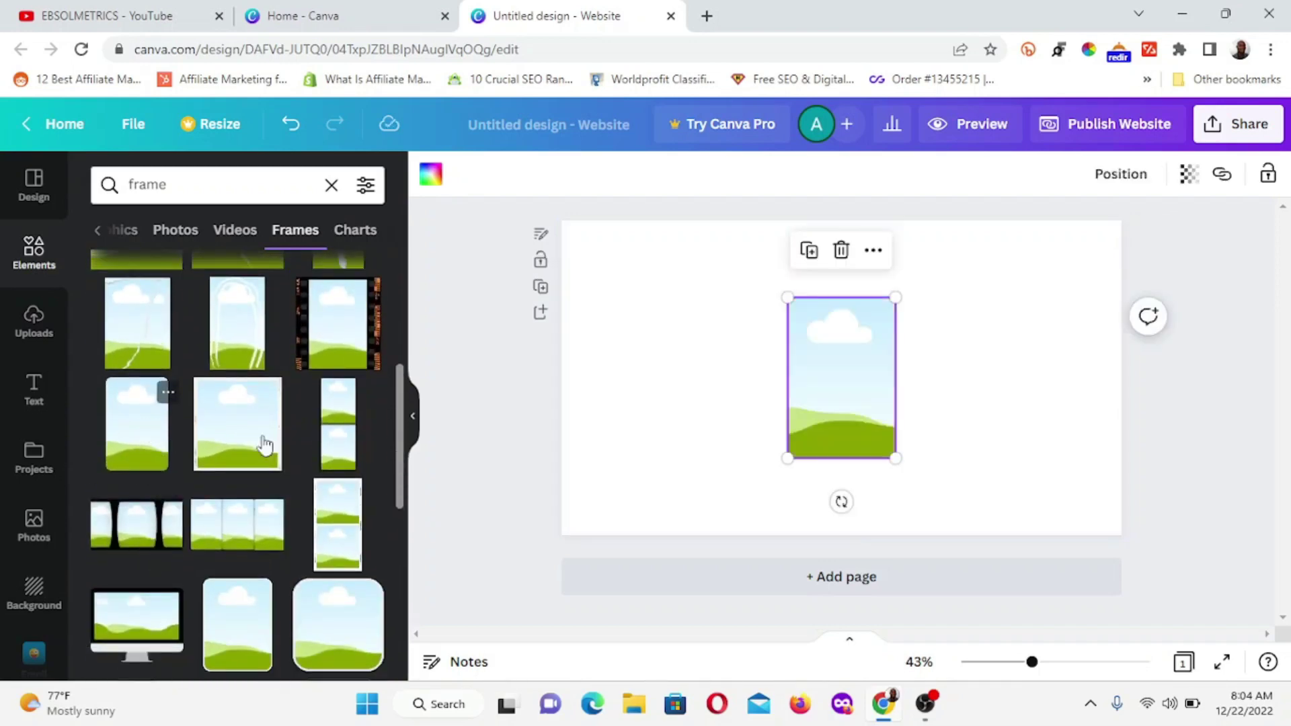
click(1203, 416)
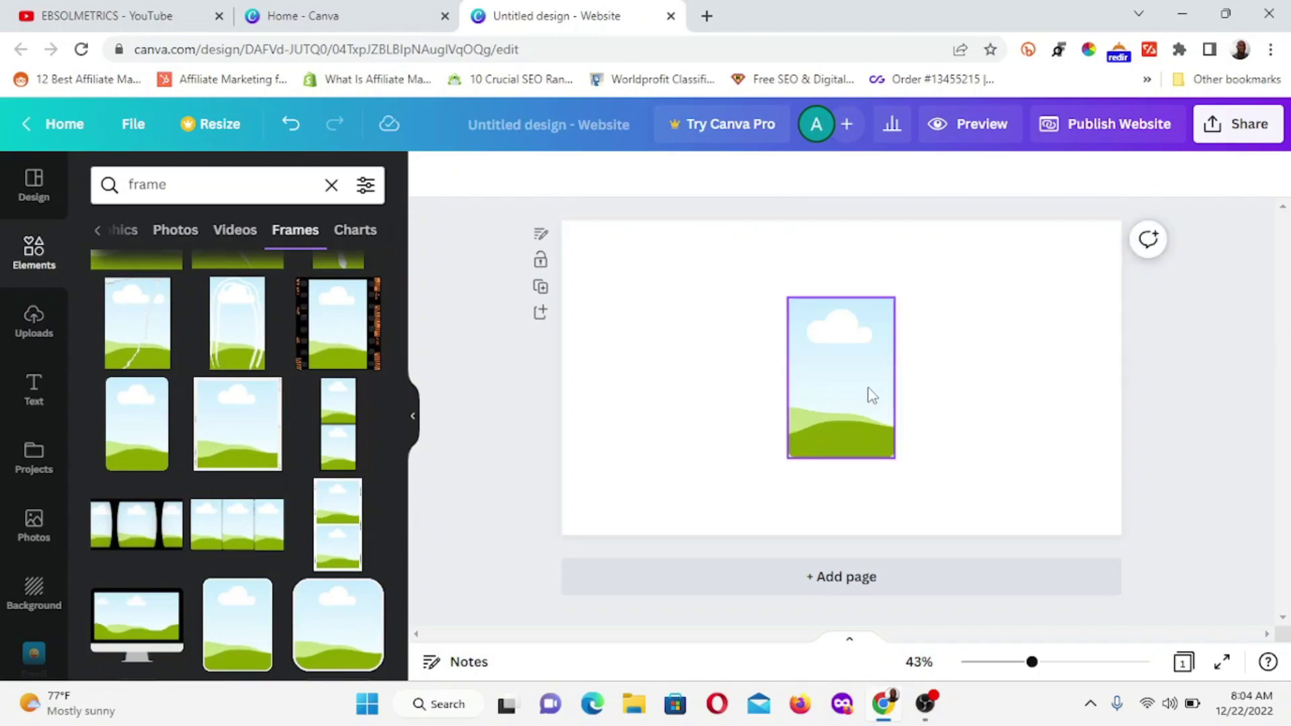
Step: Move the photo frame to the left side of the page and enlarge it to nearly the full page height
drag(873, 396, 699, 384)
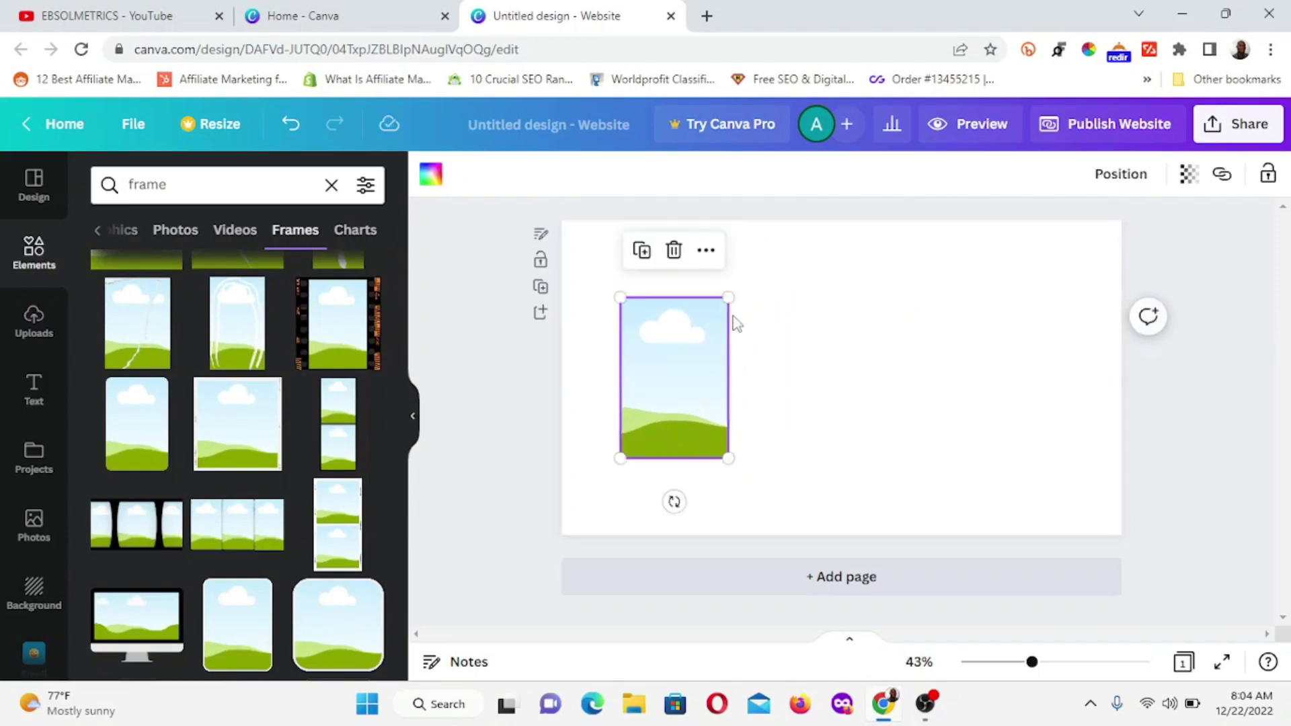
drag(735, 301, 785, 247)
drag(709, 361, 703, 408)
drag(759, 499, 796, 535)
mouse_move(715, 435)
mouse_down()
mouse_move(706, 397)
mouse_move(712, 422)
mouse_up()
click(510, 468)
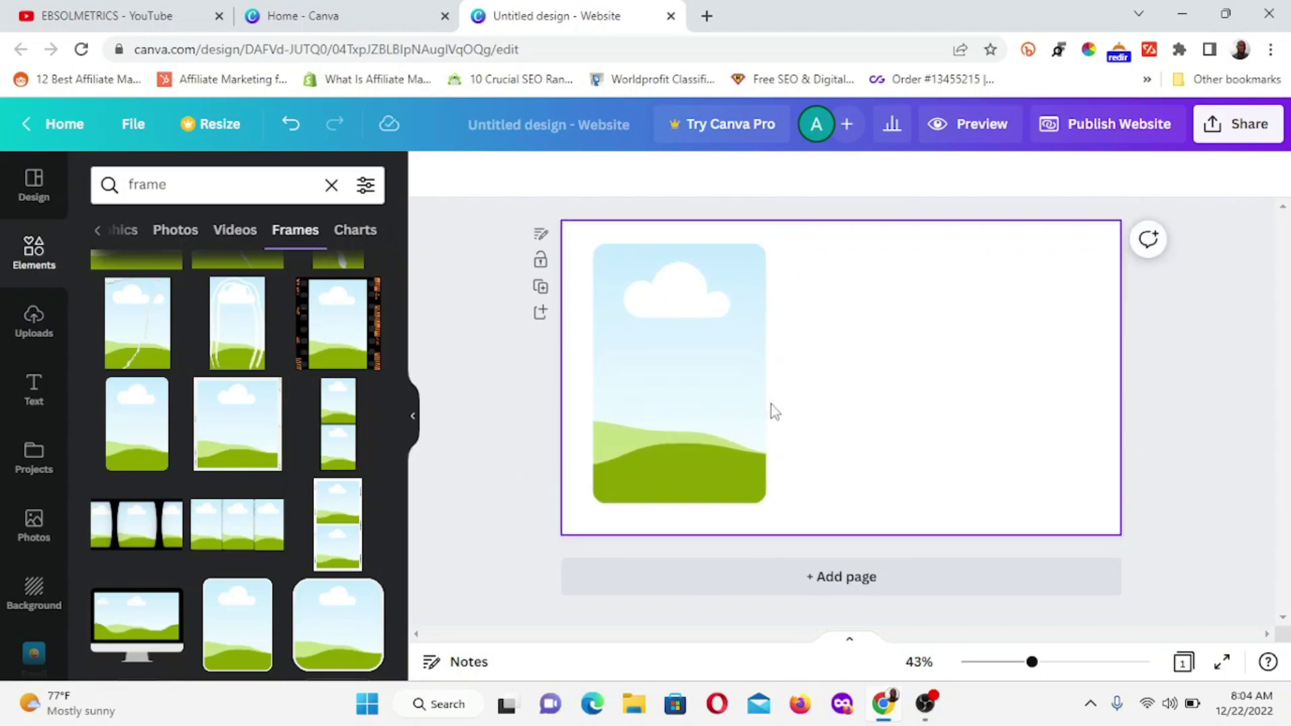
click(726, 401)
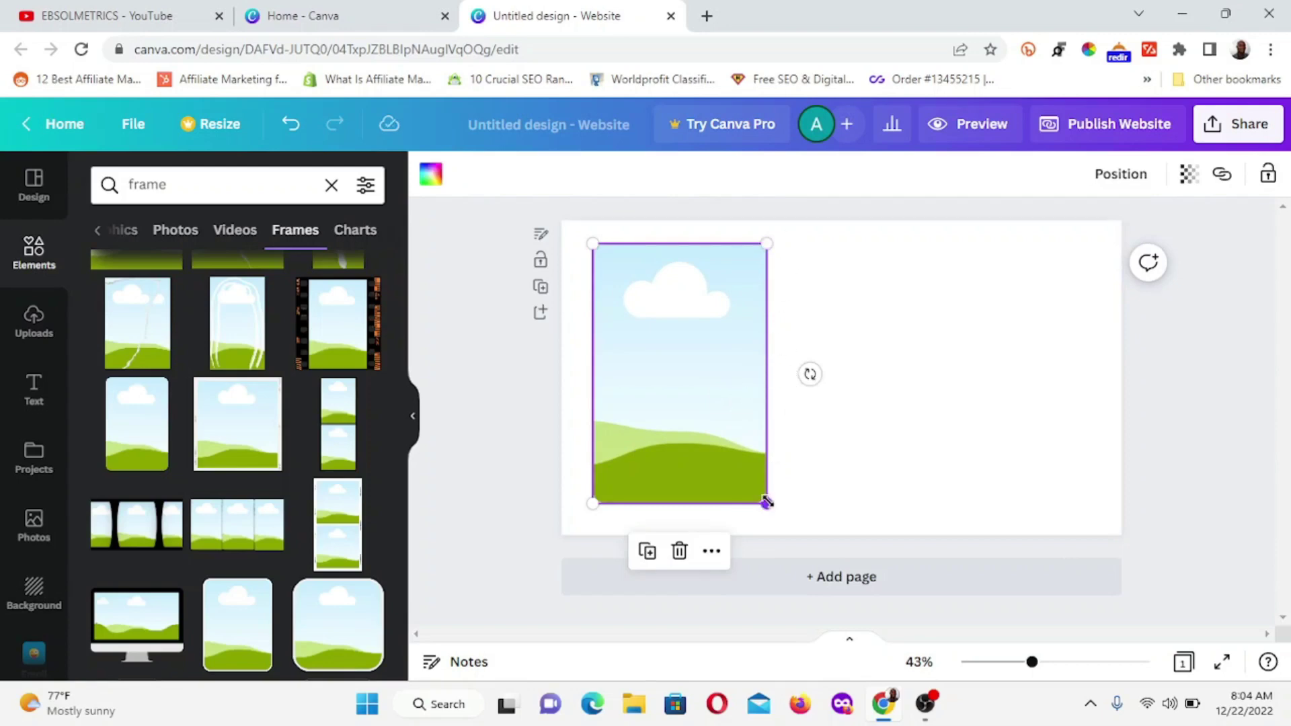
drag(765, 499, 774, 516)
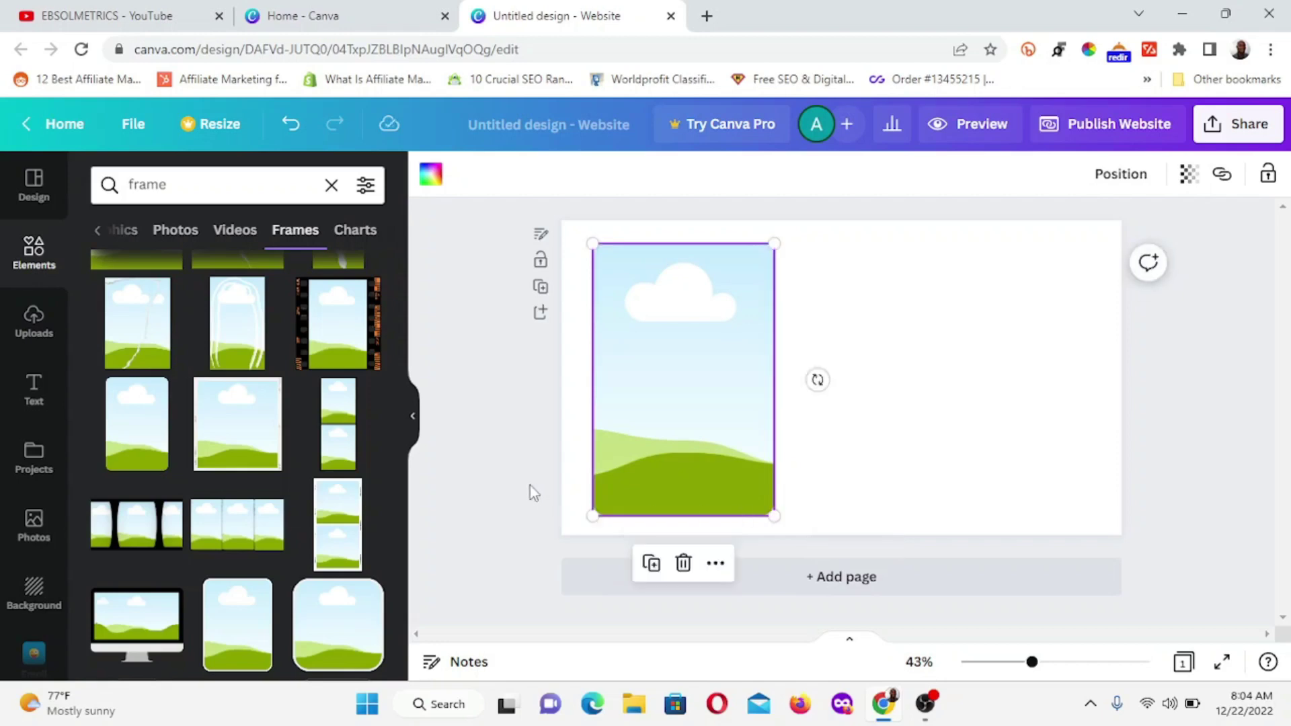
click(1127, 409)
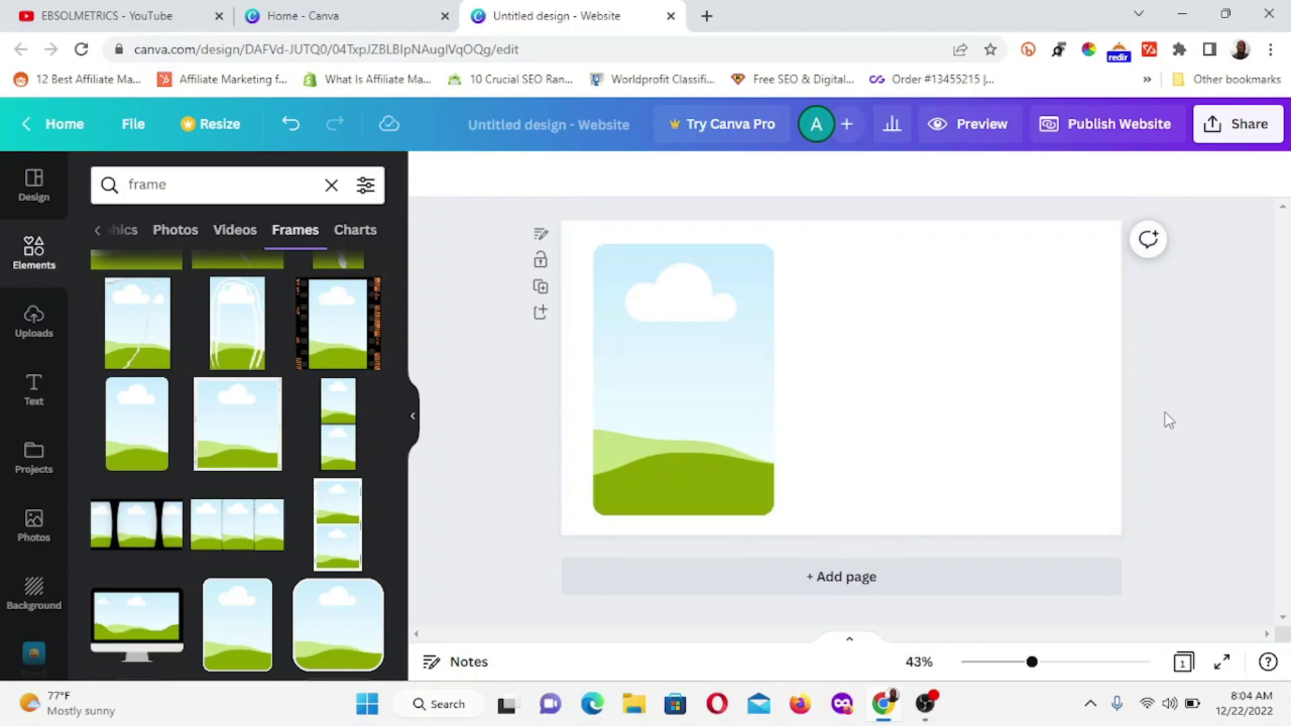
Step: Nudge the photo frame slightly closer to the page's left and top edges
mouse_move(696, 415)
mouse_down()
mouse_move(683, 395)
mouse_move(687, 409)
mouse_up()
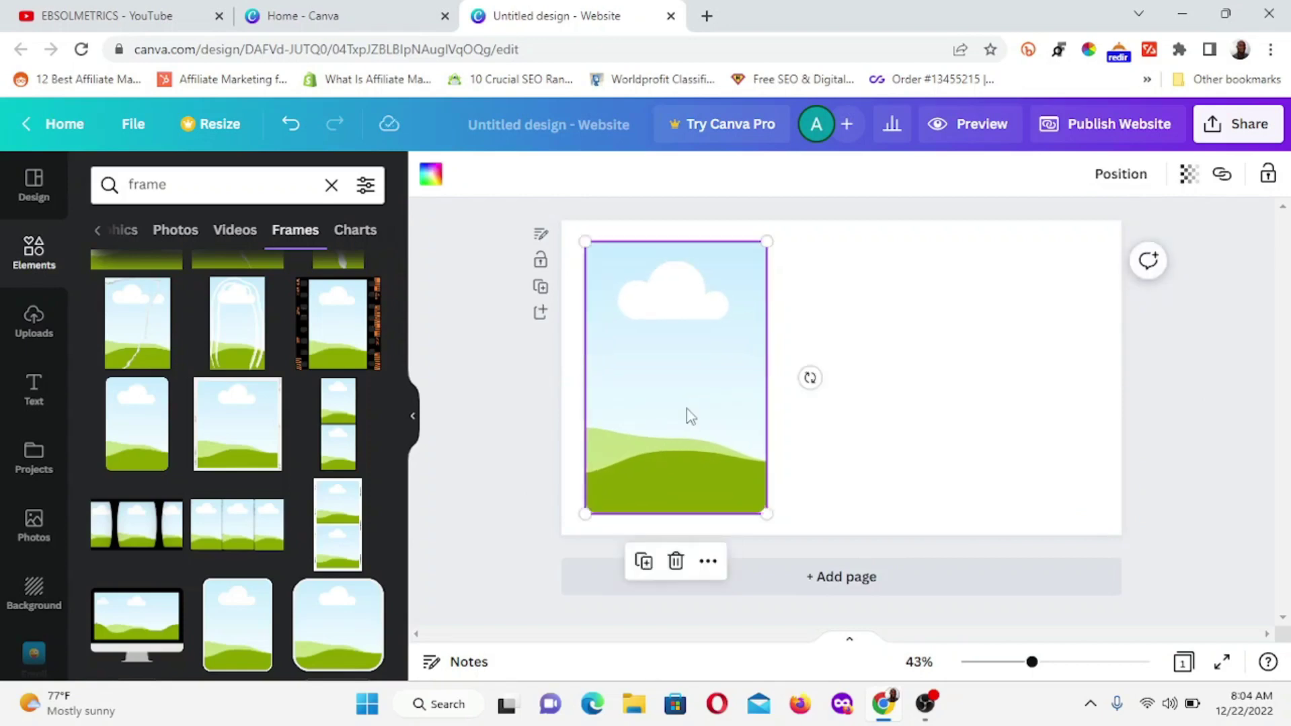
click(1173, 370)
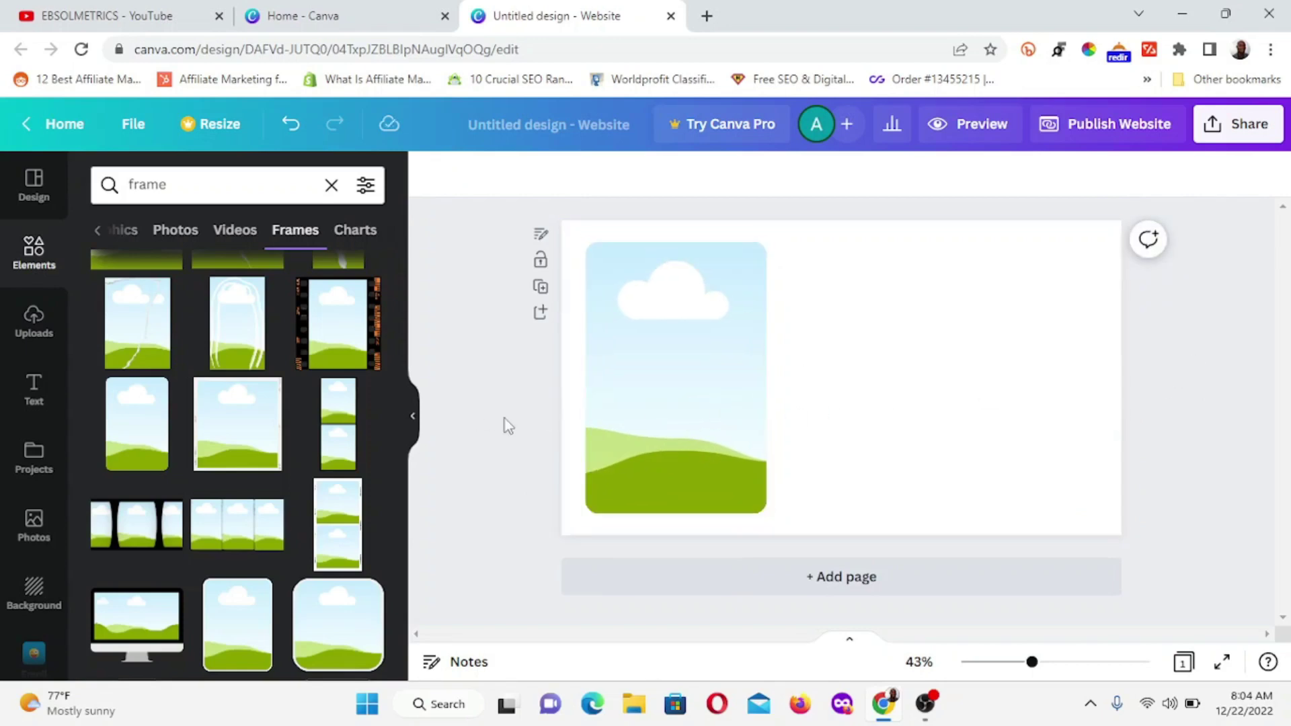
Step: Search the elements for "shapes" and add the square with rounded corners to the page
click(24, 254)
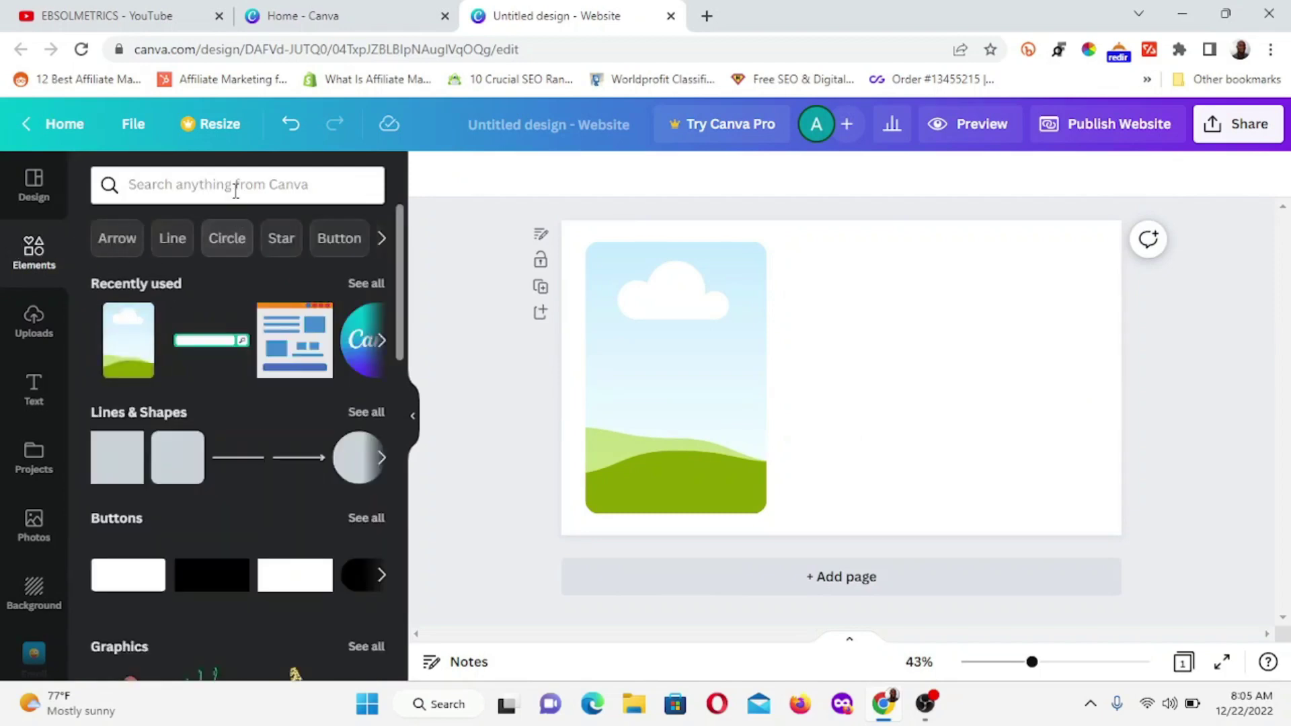
click(213, 179)
text(s)
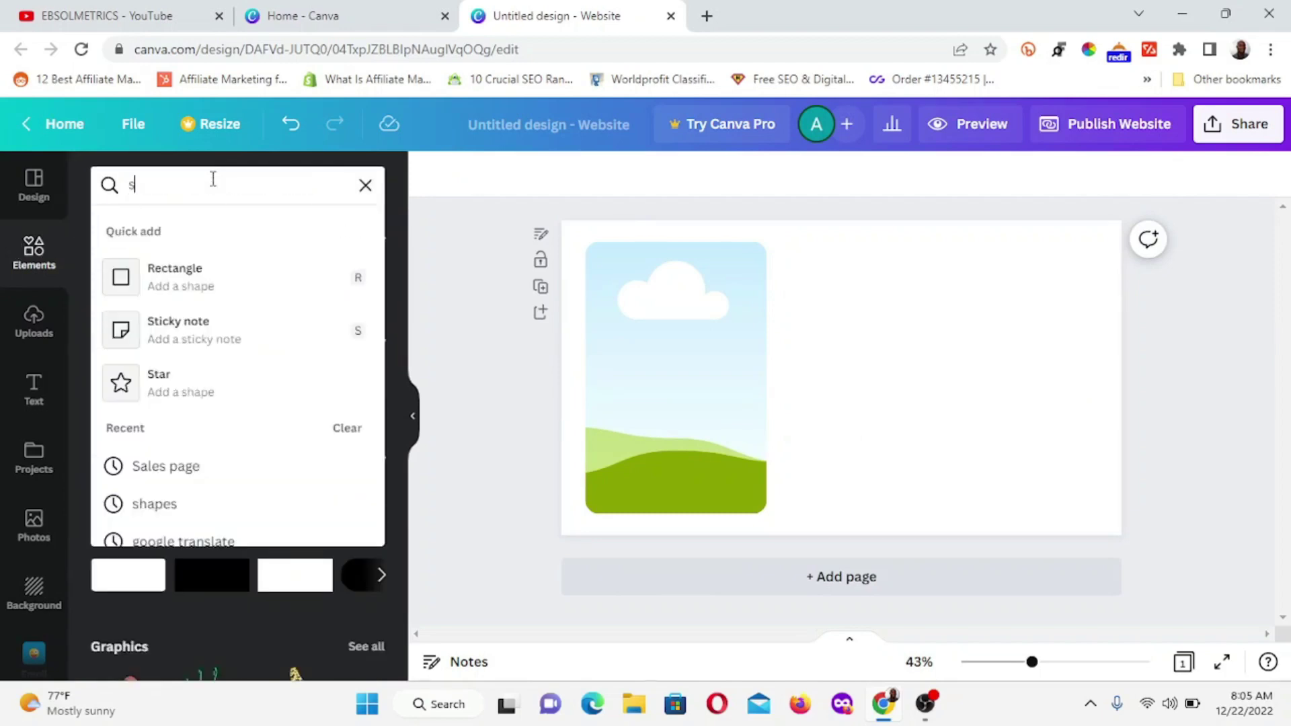
text(hape)
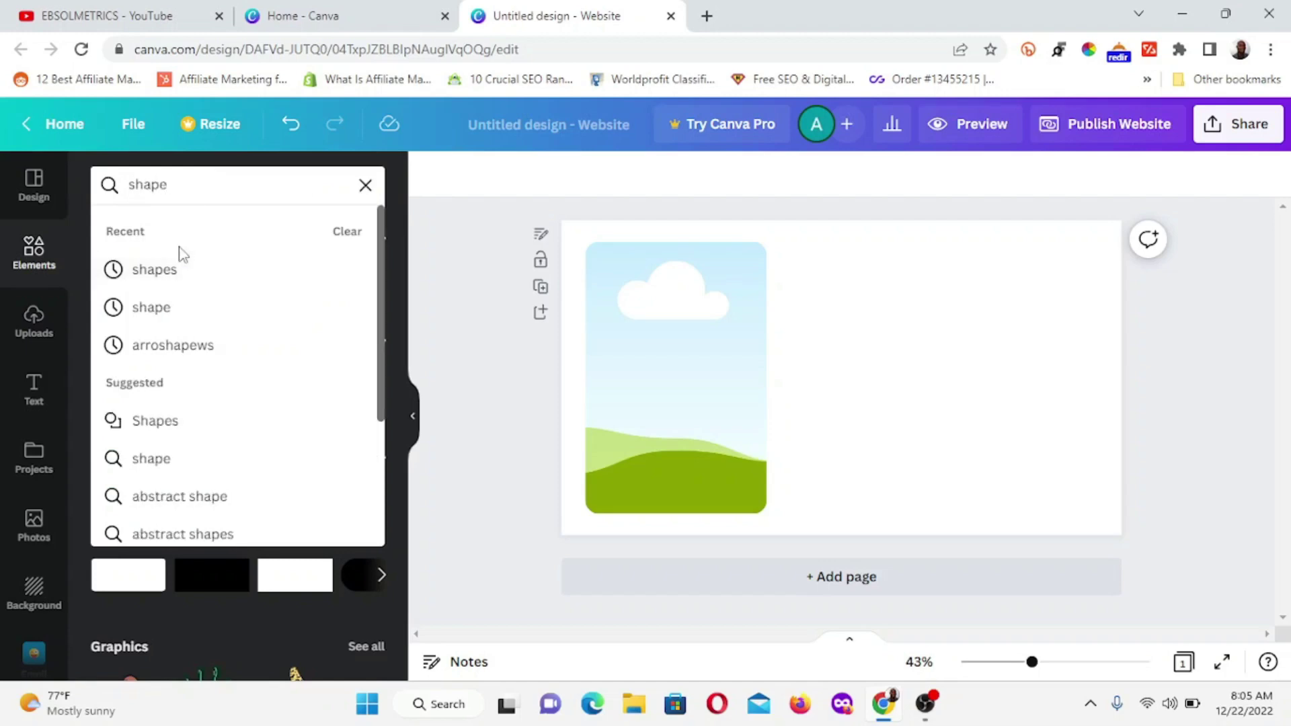
click(171, 271)
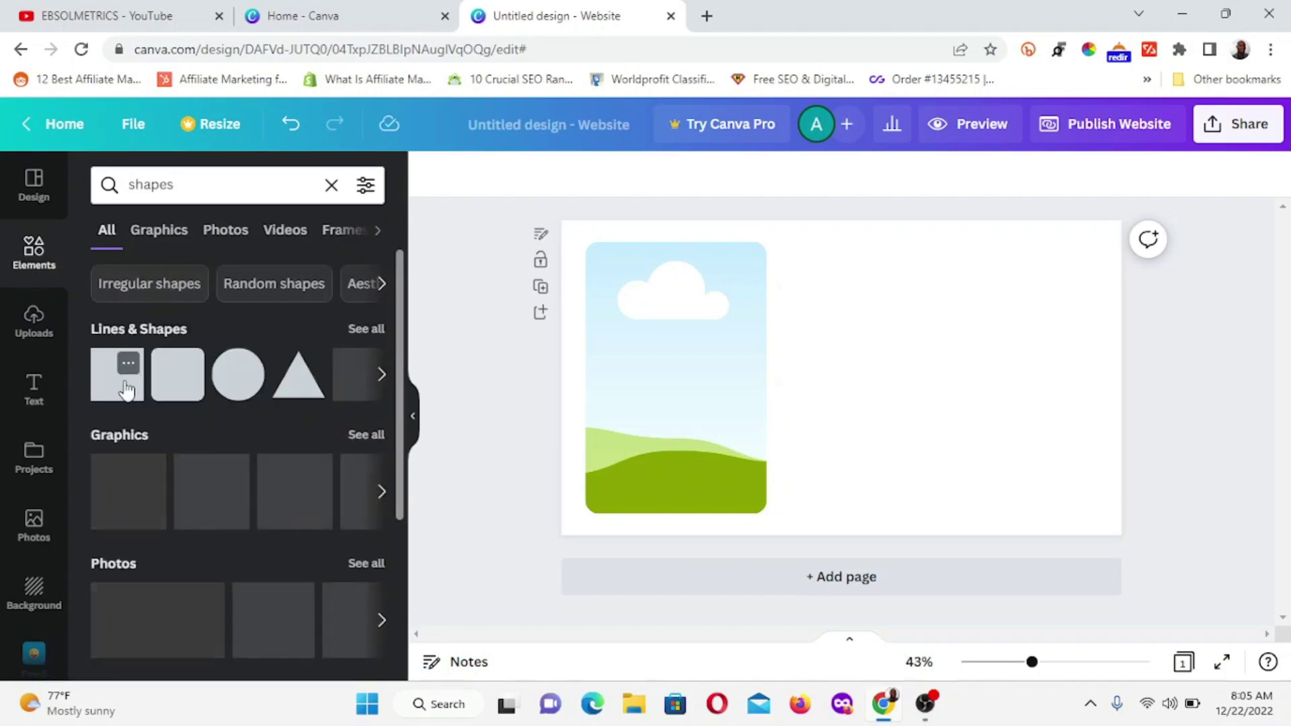
click(171, 388)
click(1230, 289)
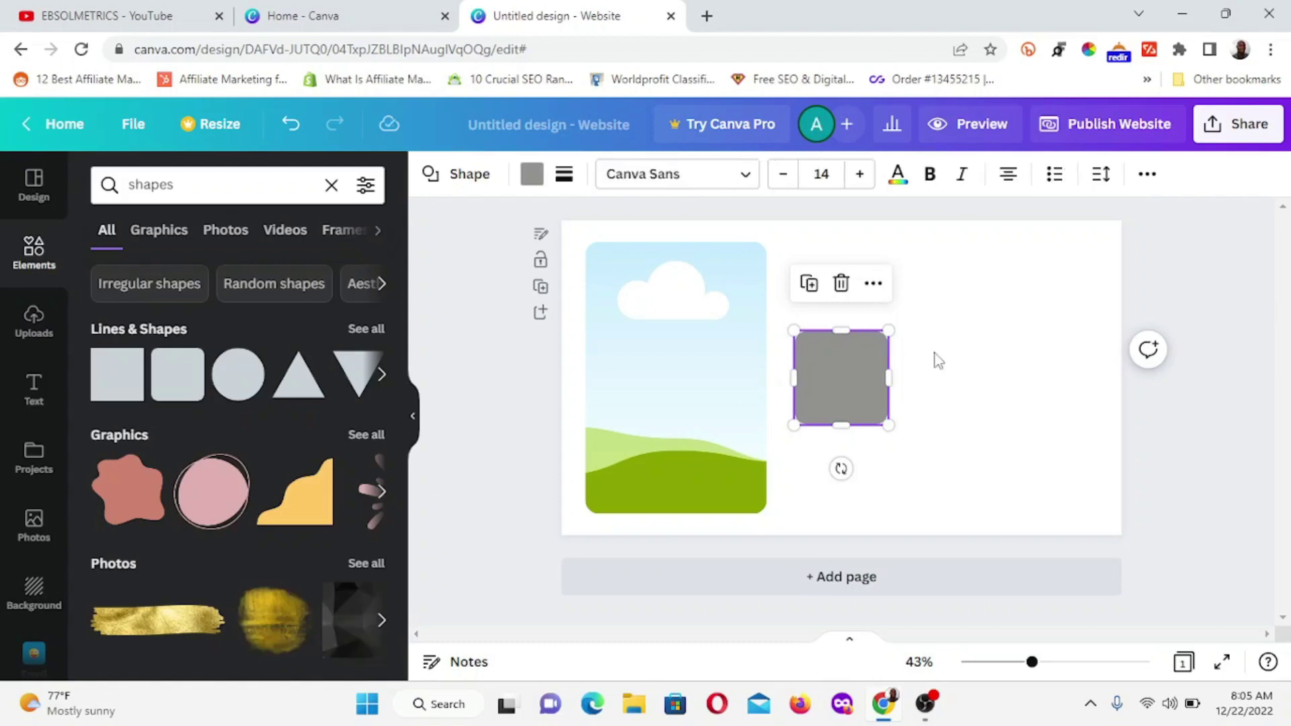
click(1229, 308)
Step: Stretch the grey rounded square into a rectangle about 673 wide and place it in the upper area beside the photo frame
drag(846, 378, 765, 301)
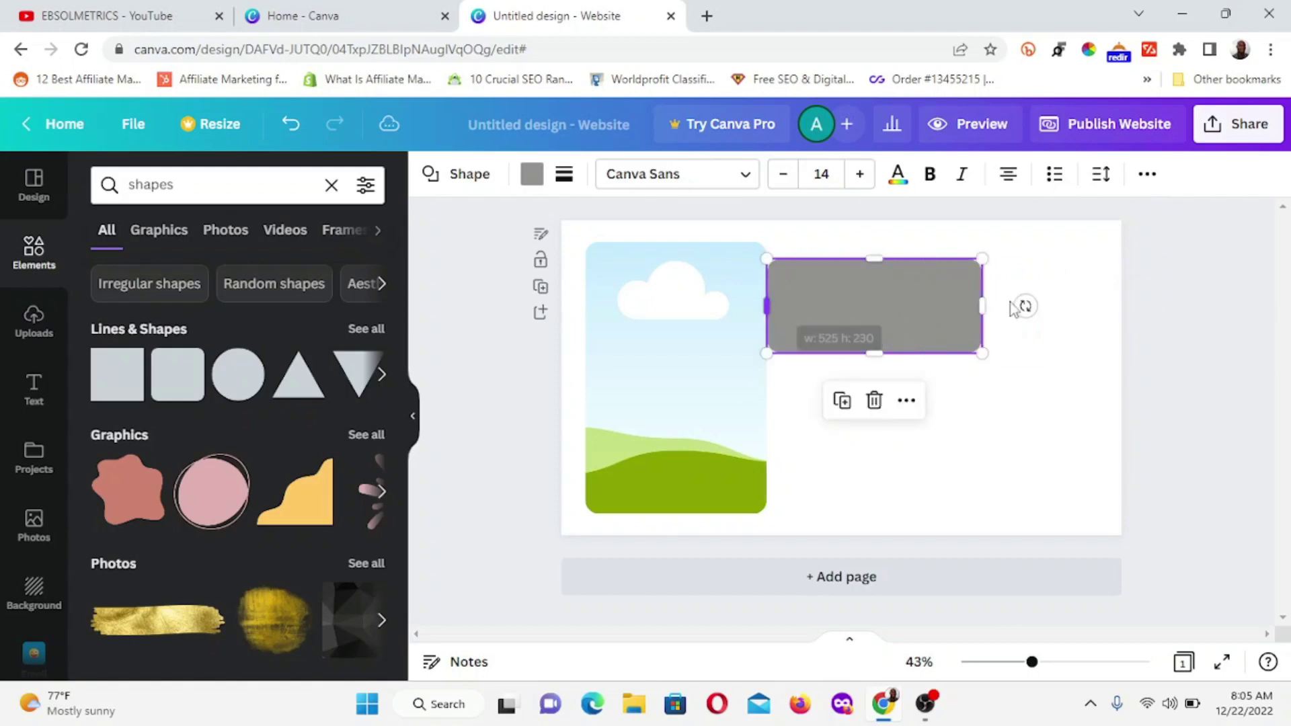
drag(983, 304, 1043, 306)
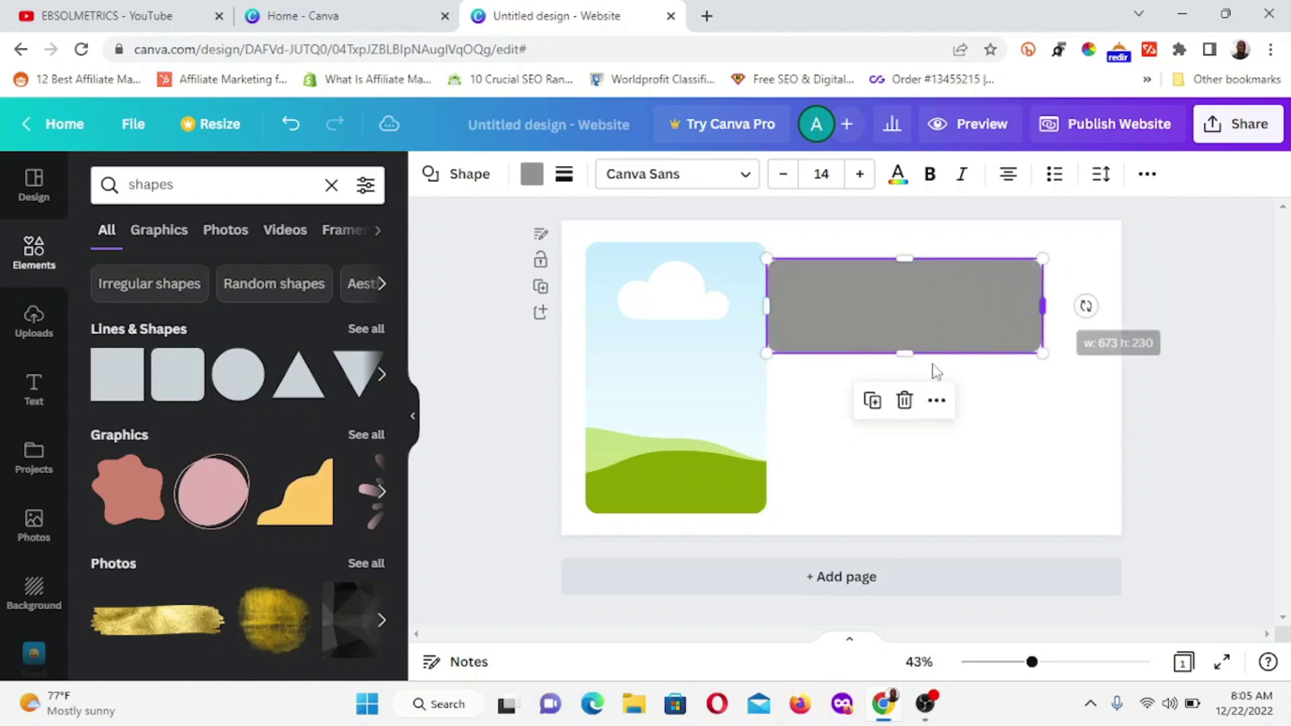
drag(912, 354, 911, 403)
drag(873, 336, 925, 332)
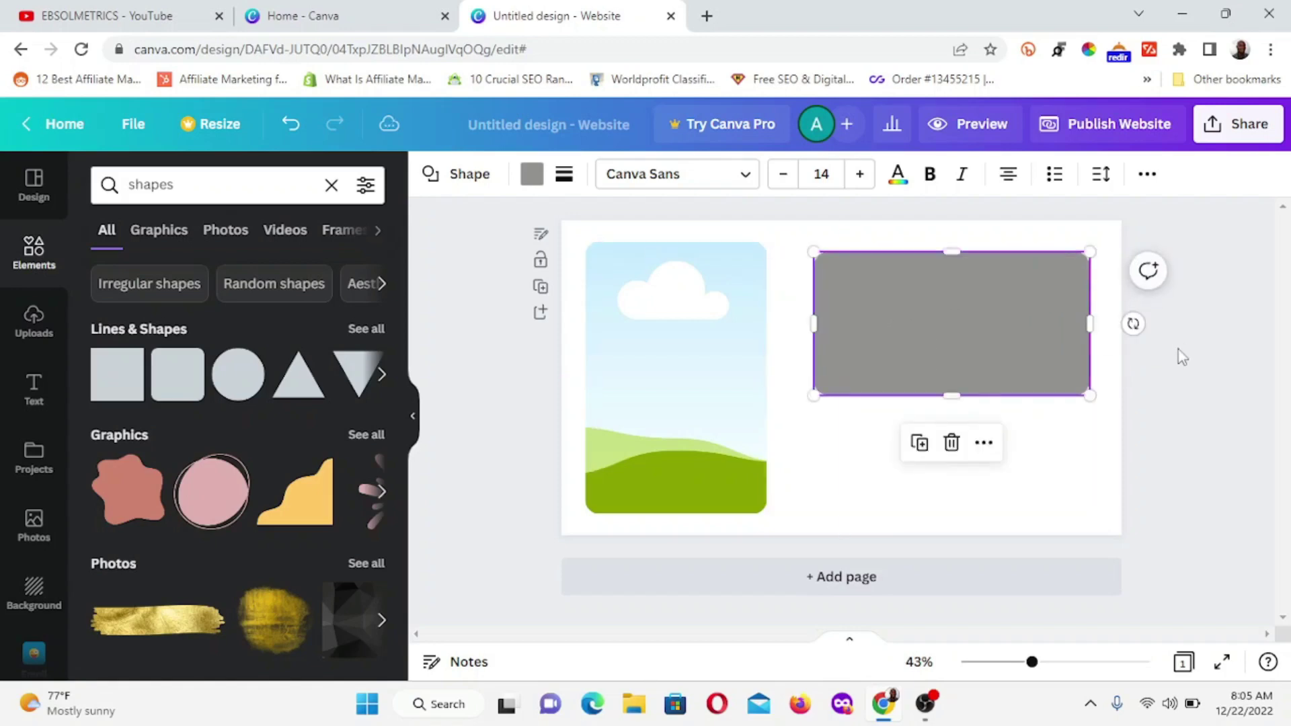
click(1170, 395)
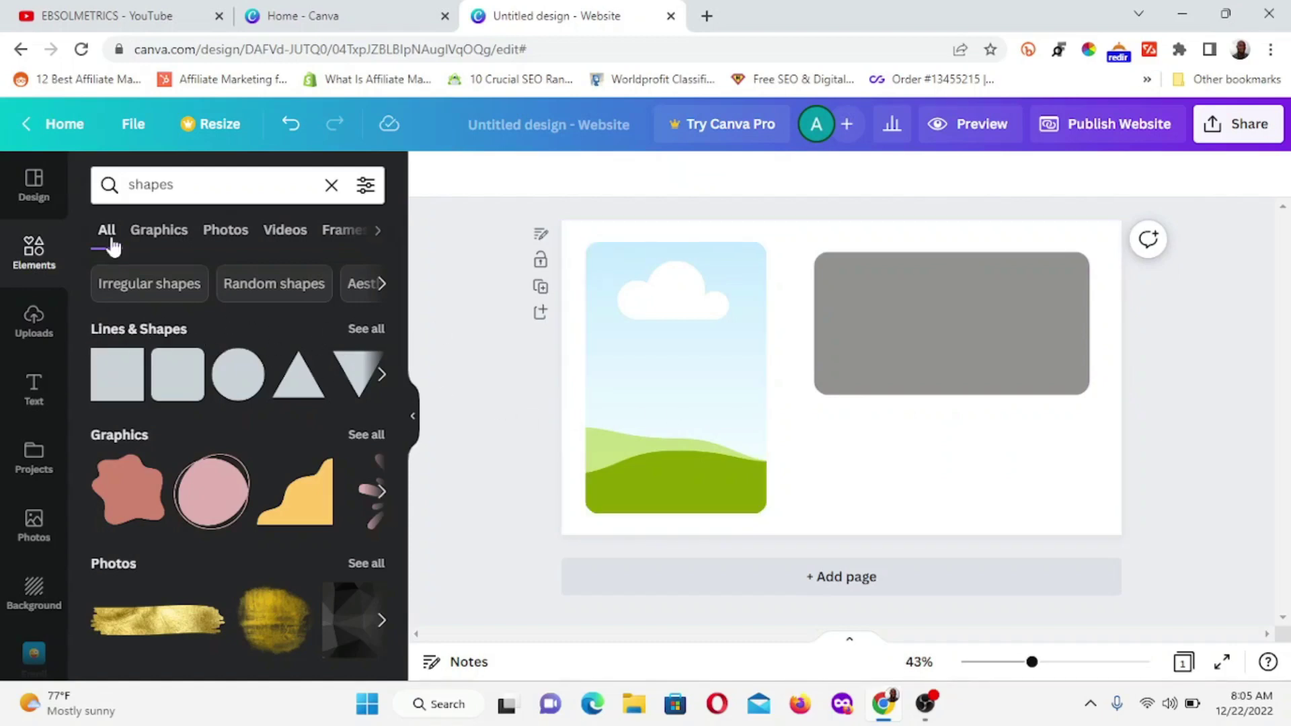
Step: Search the elements for "button" and show all results of the Graphics category
click(38, 247)
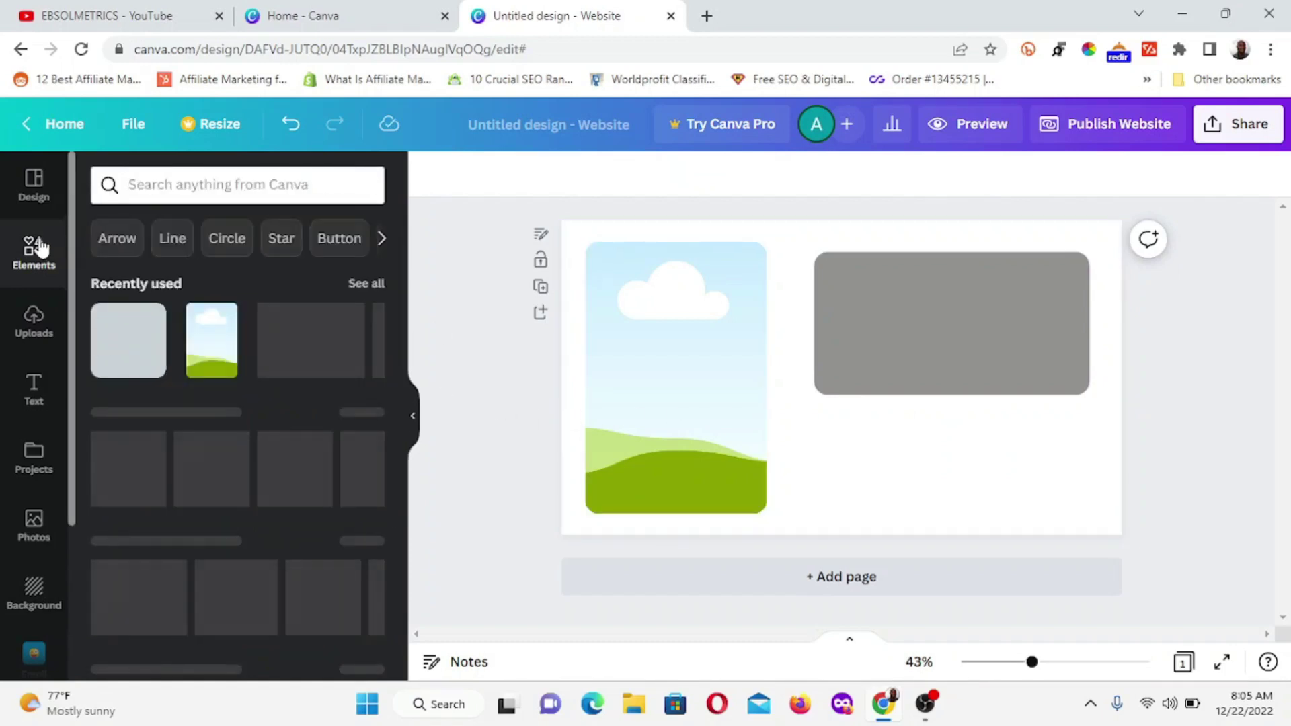
click(219, 193)
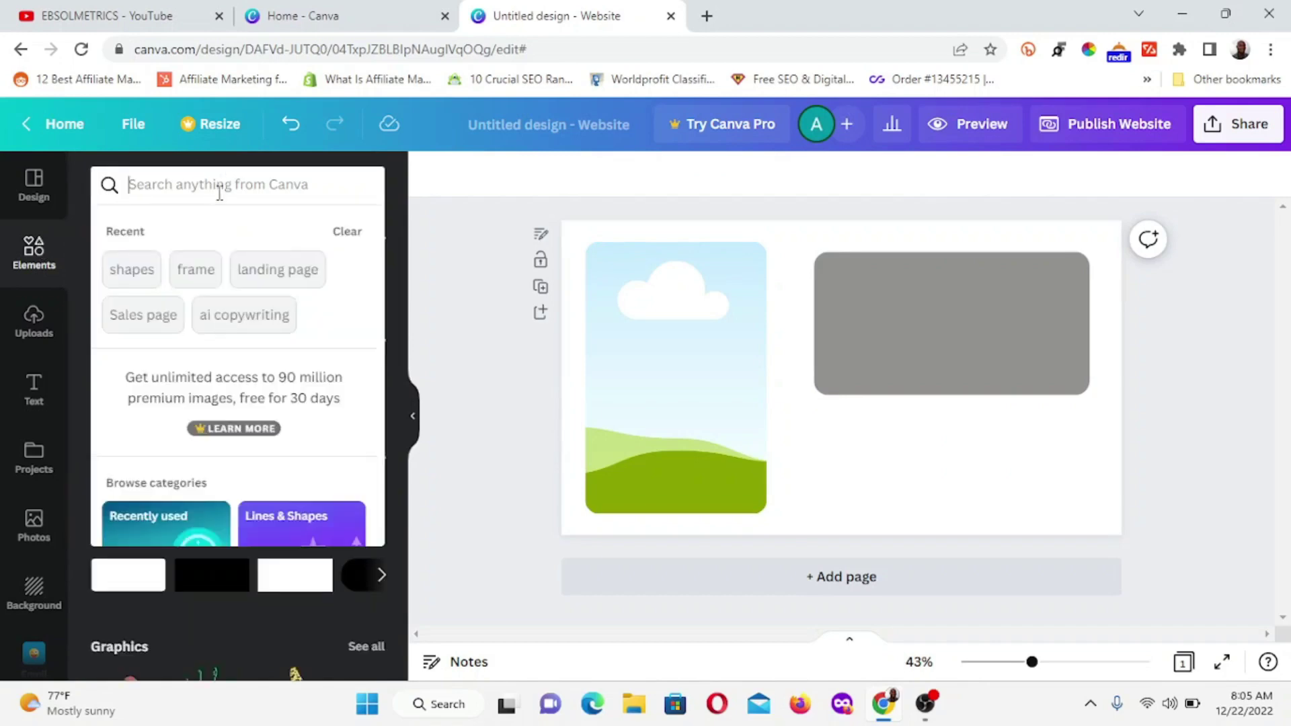
text(button)
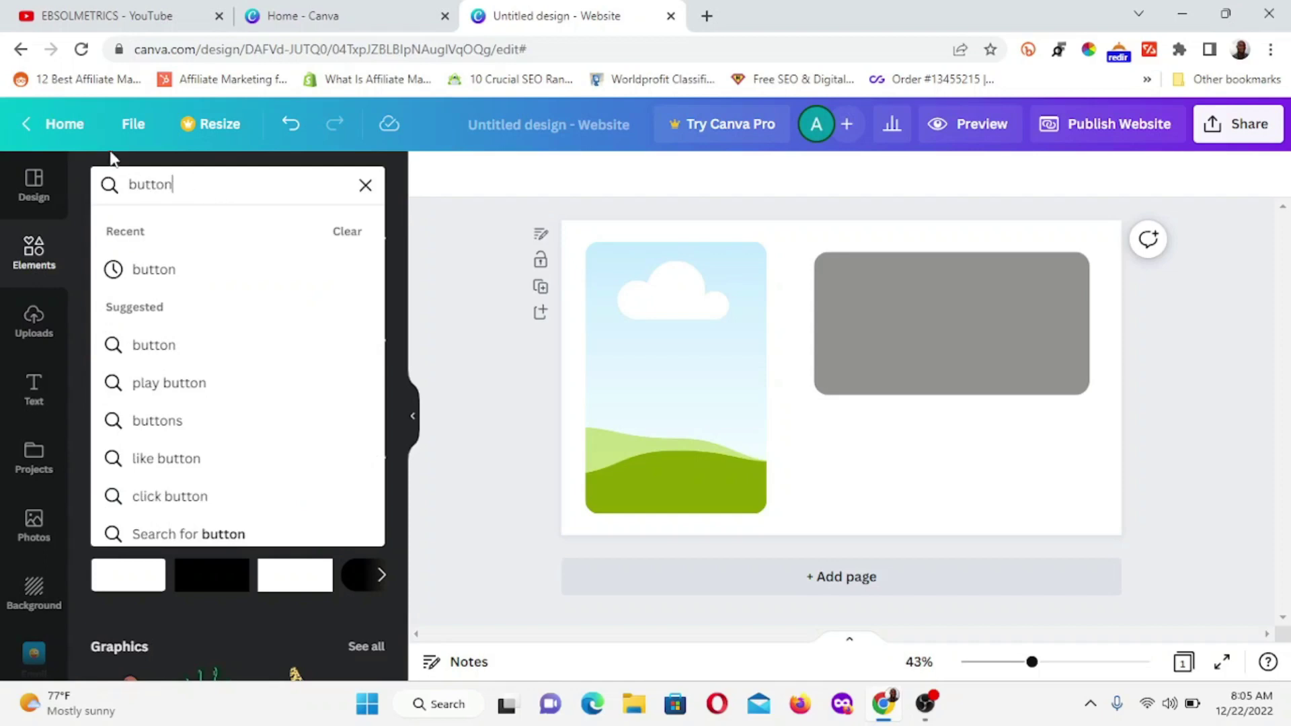
click(168, 343)
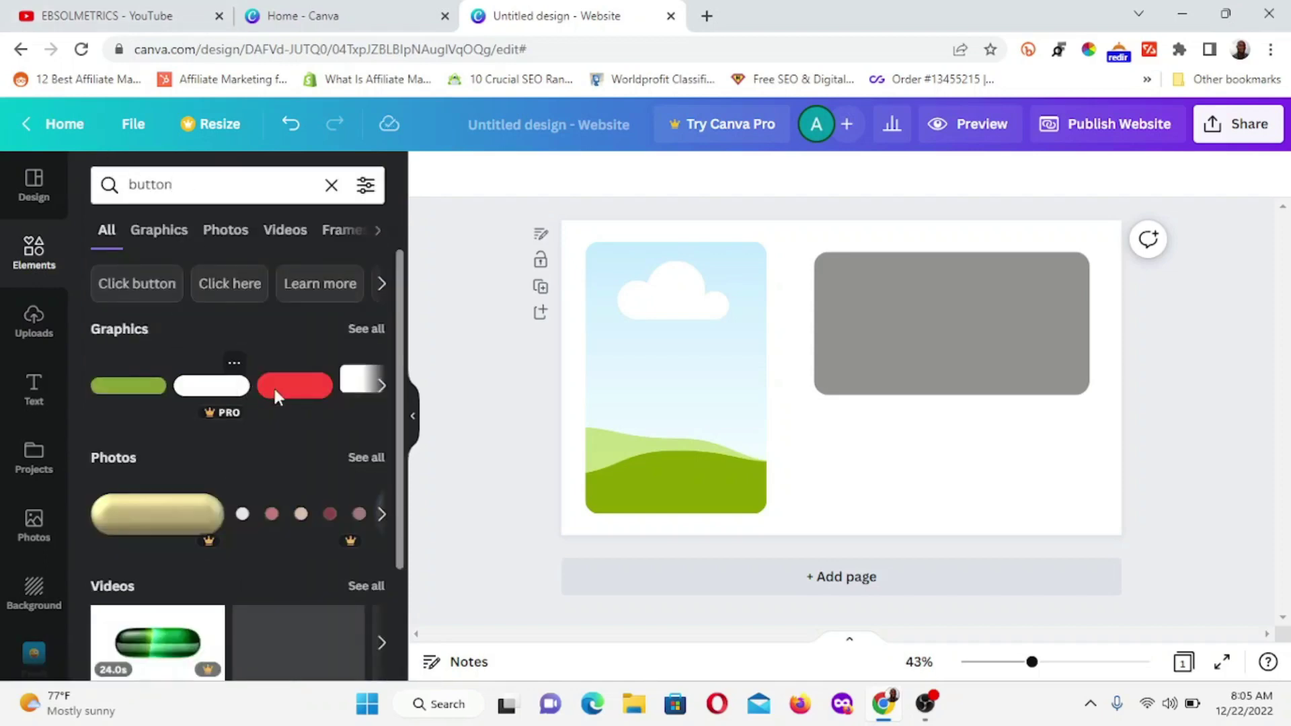
scroll(274, 394, down, 2)
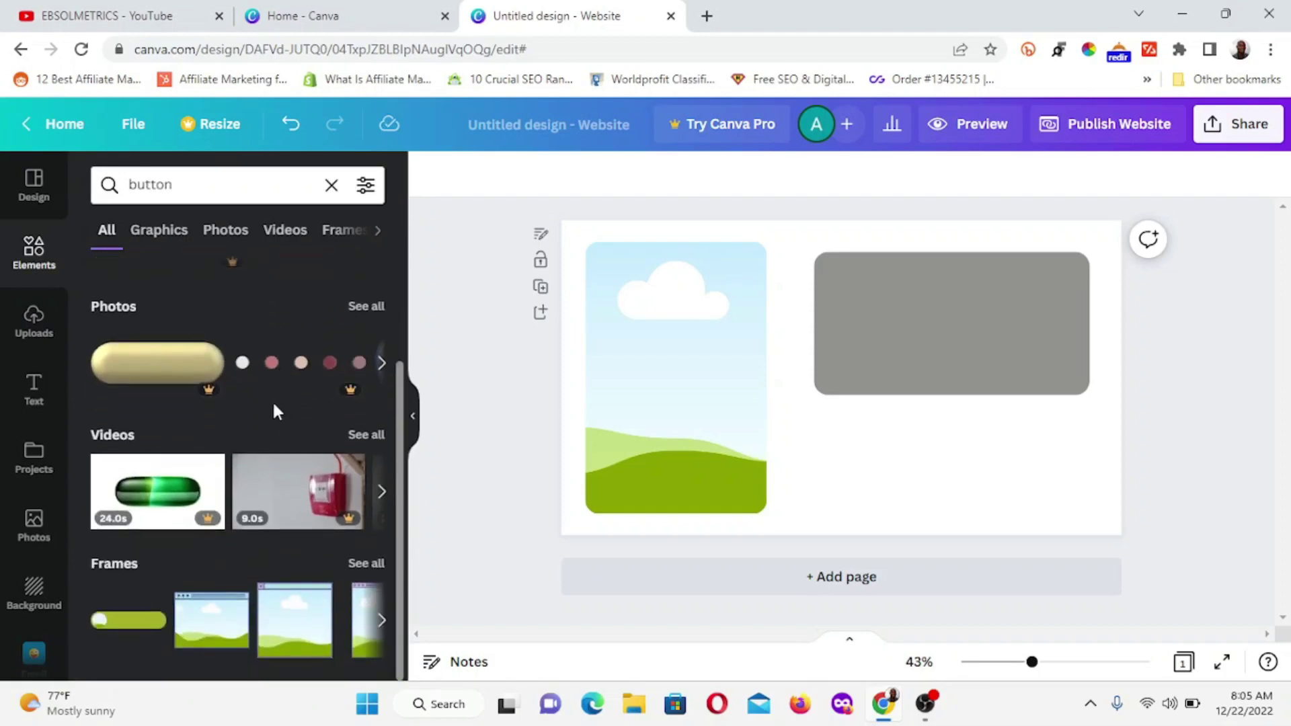
scroll(272, 401, up, 2)
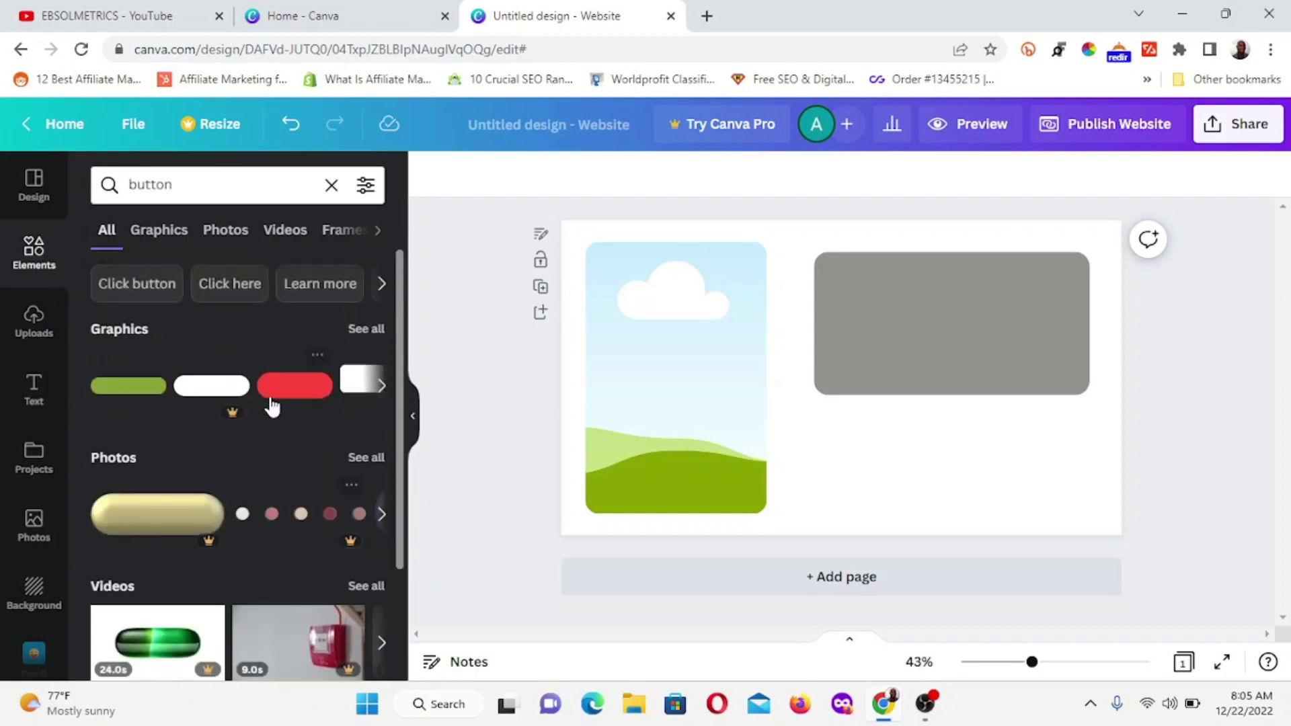
click(364, 330)
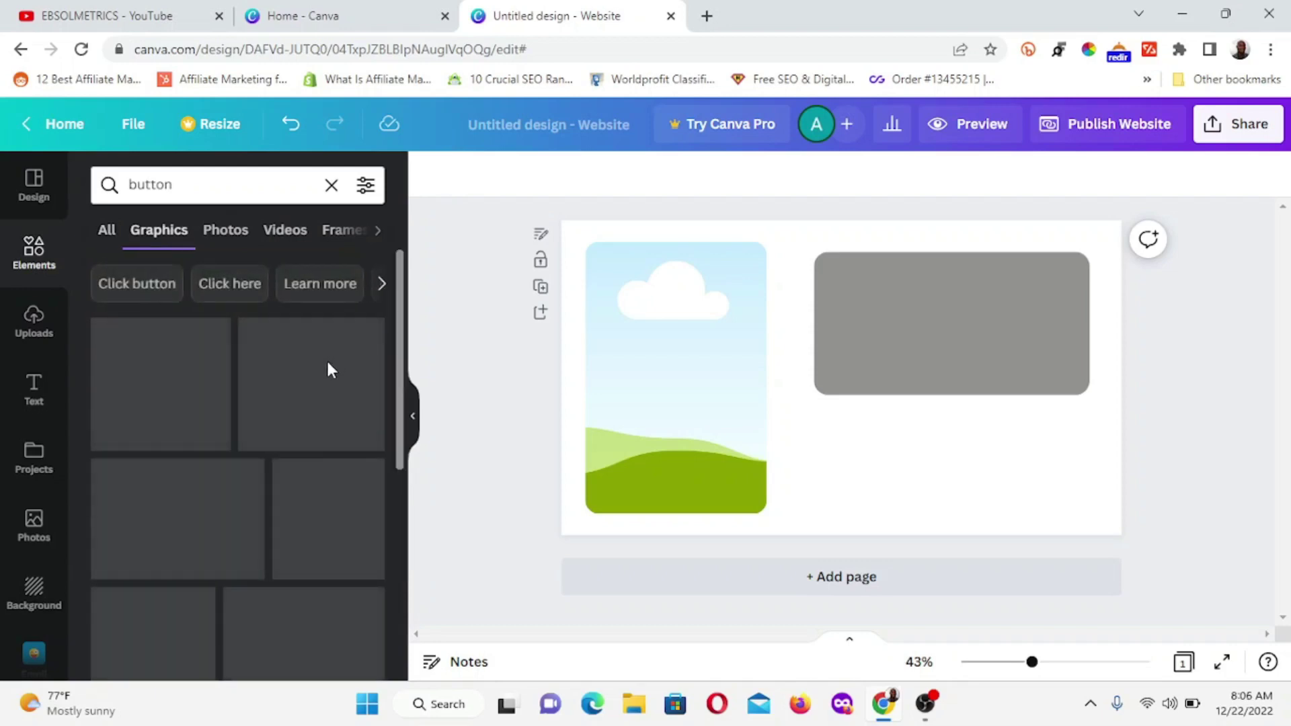
Step: Add the free gold bar button with a white down-arrow section and place it below the grey rectangle
scroll(310, 476, down, 3)
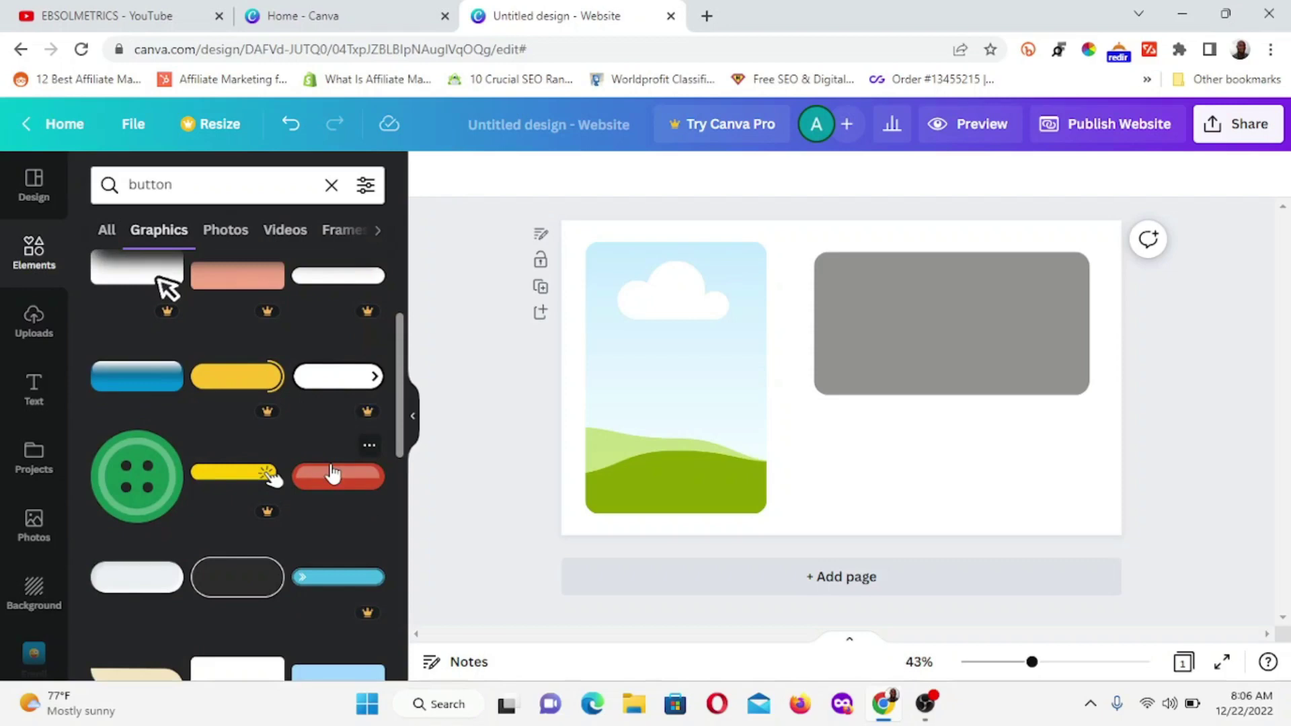
scroll(333, 475, down, 3)
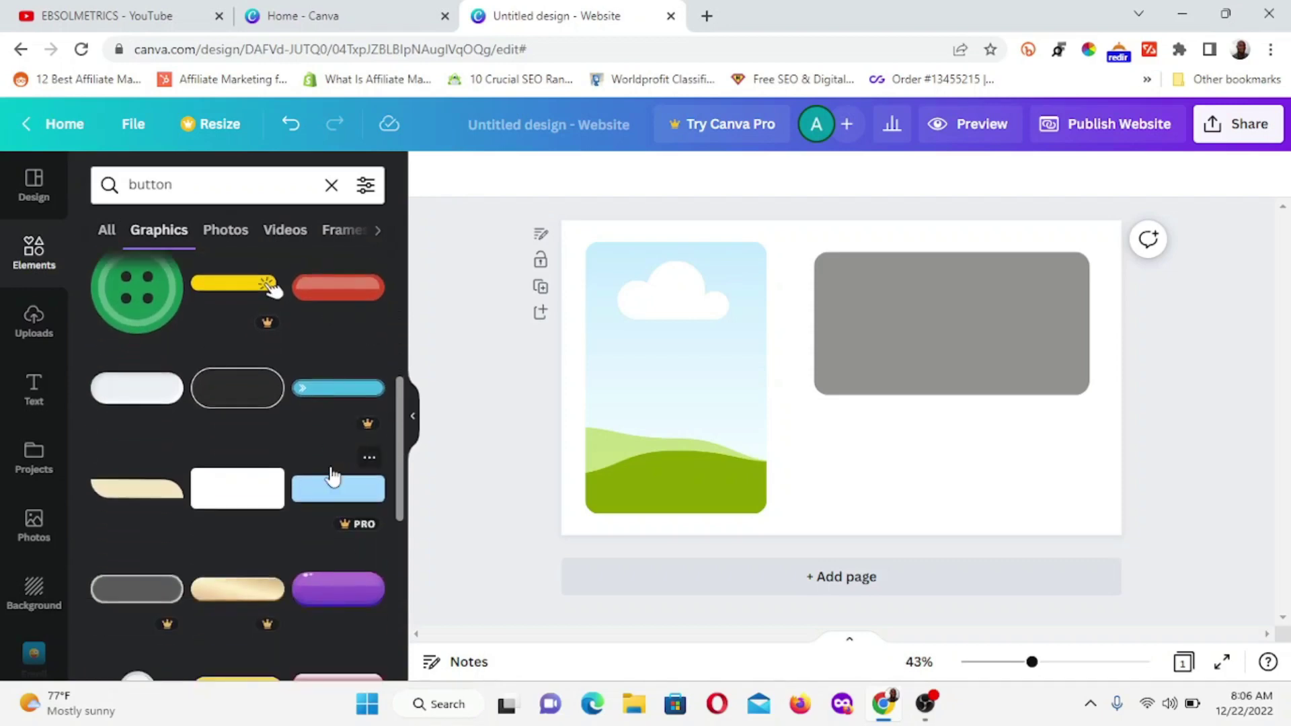
scroll(329, 472, up, 4)
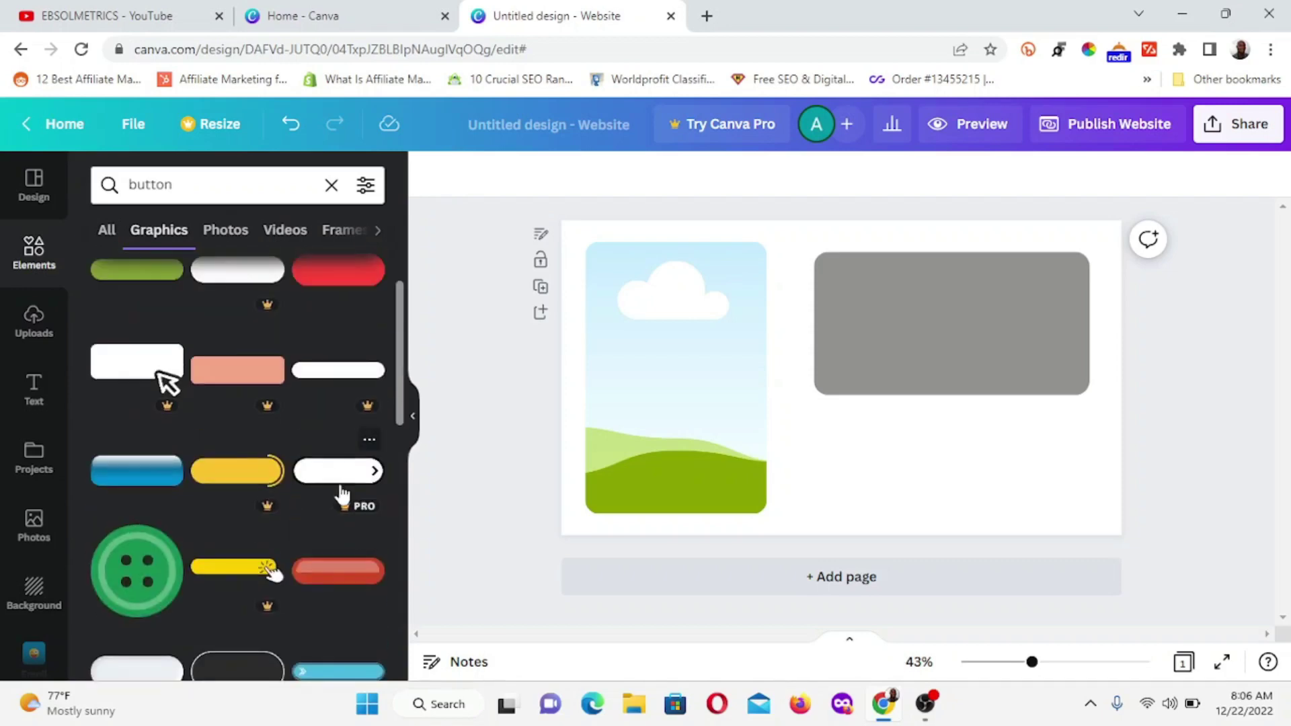
scroll(337, 542, down, 3)
scroll(326, 513, down, 3)
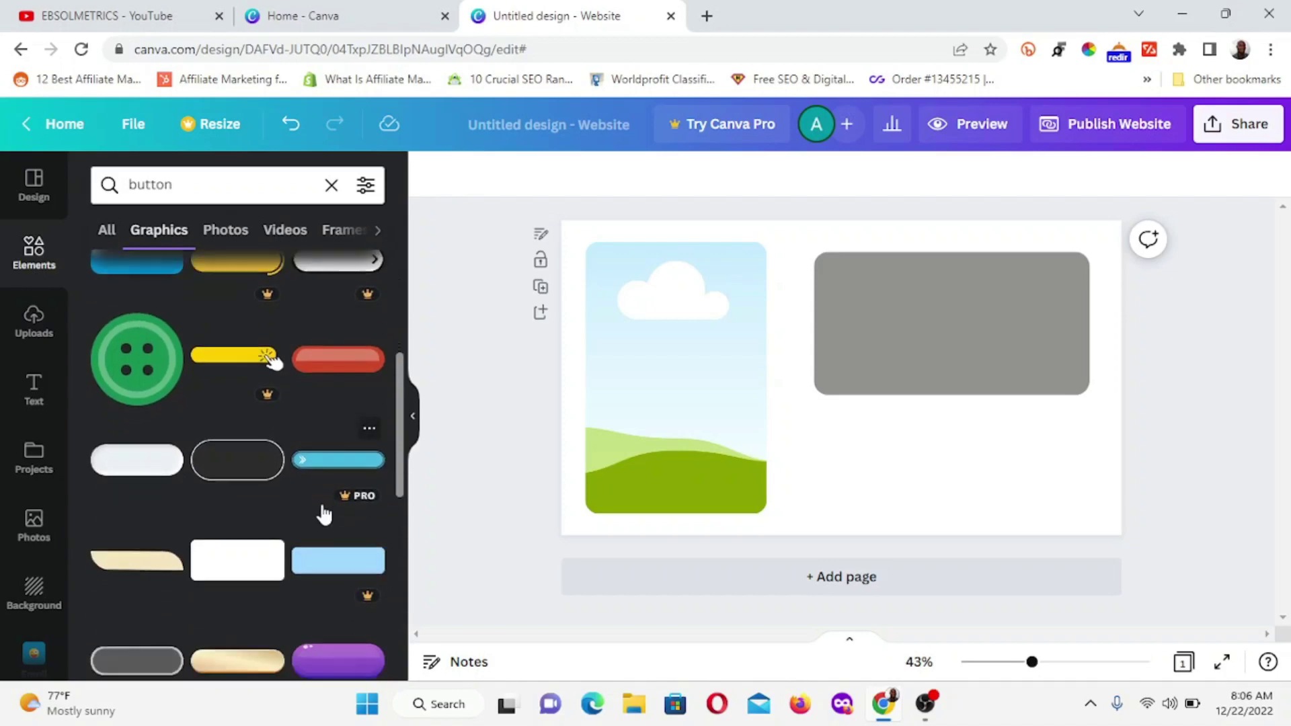
scroll(324, 515, down, 6)
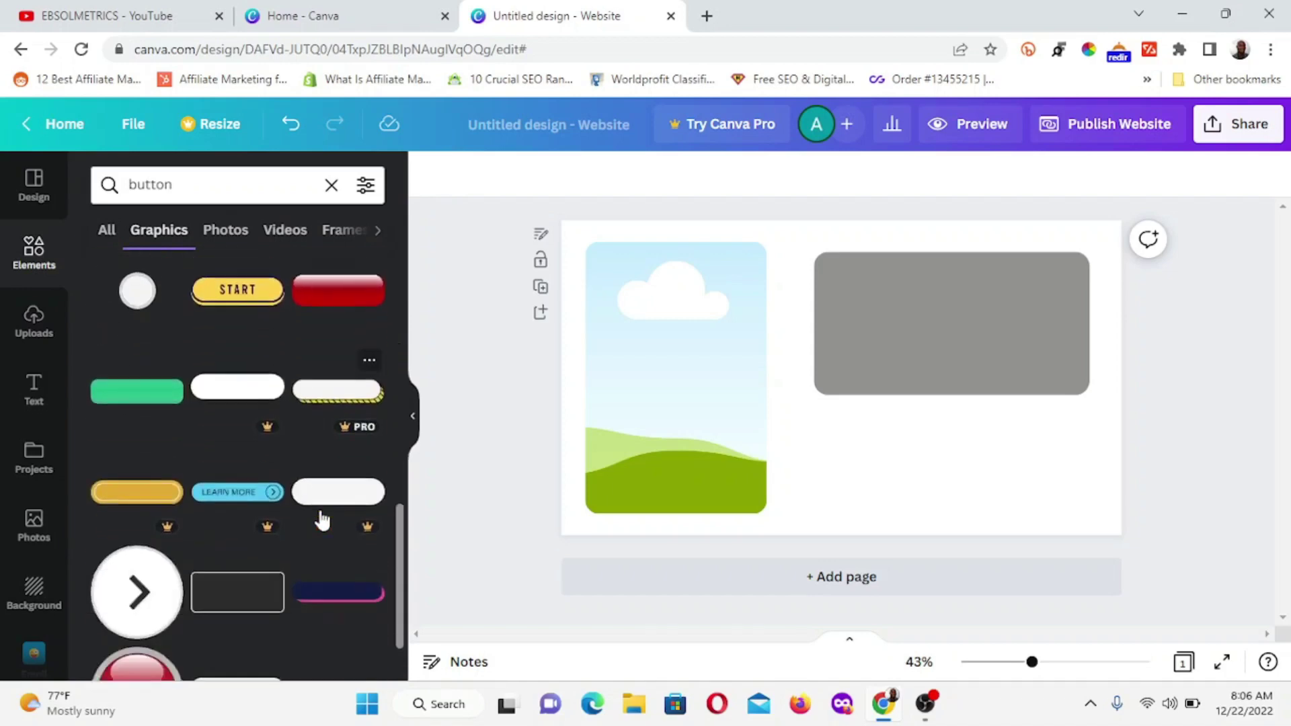
scroll(321, 519, down, 5)
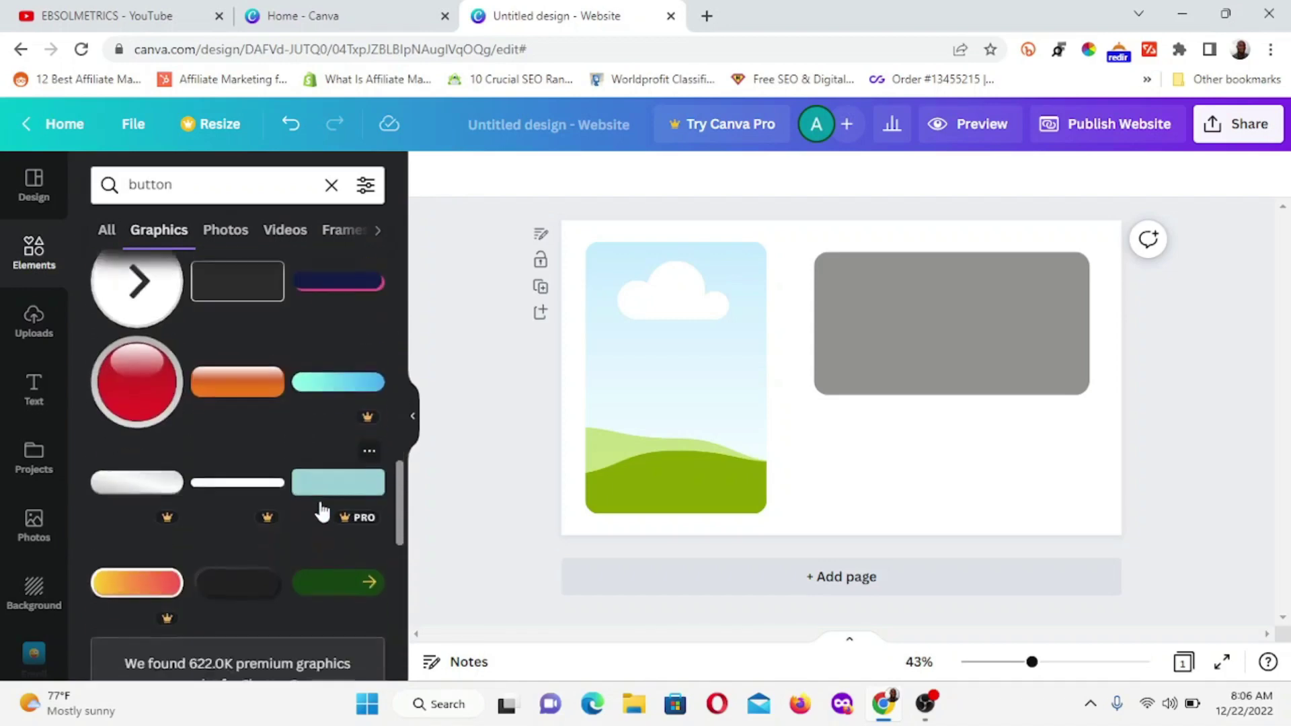
scroll(322, 512, down, 2)
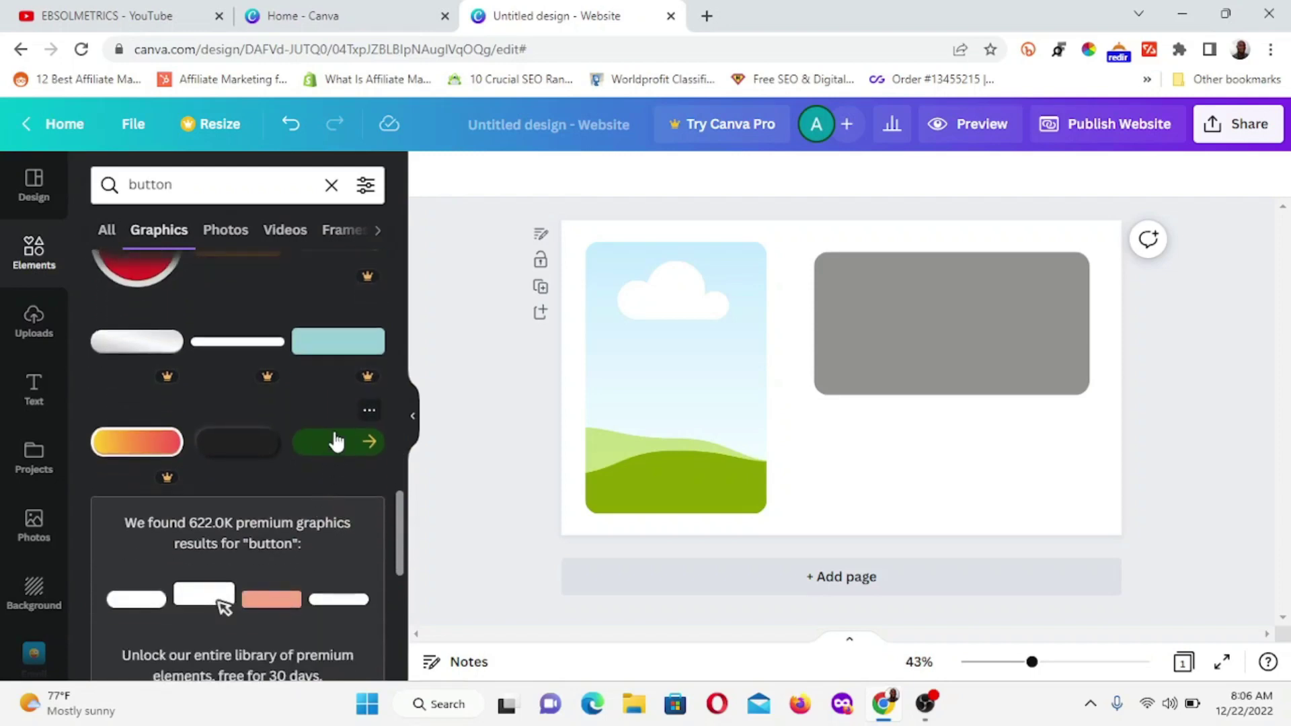
scroll(336, 444, down, 6)
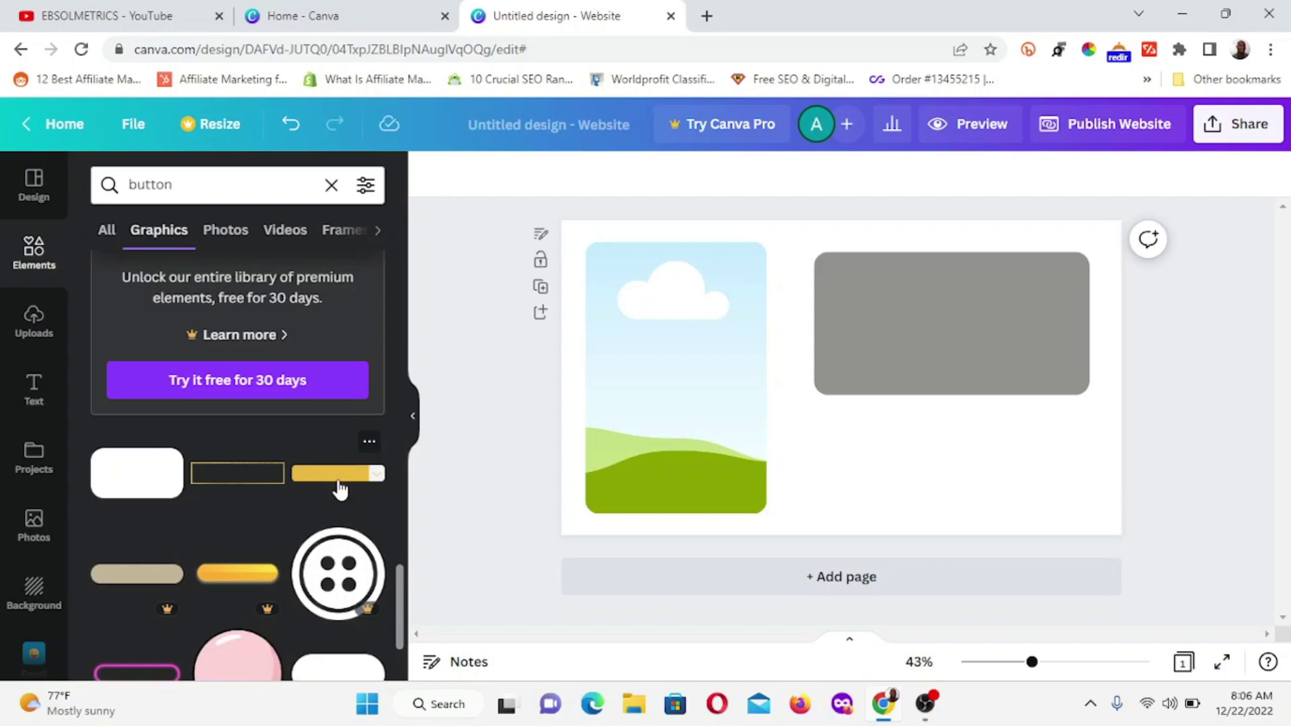
scroll(340, 489, down, 3)
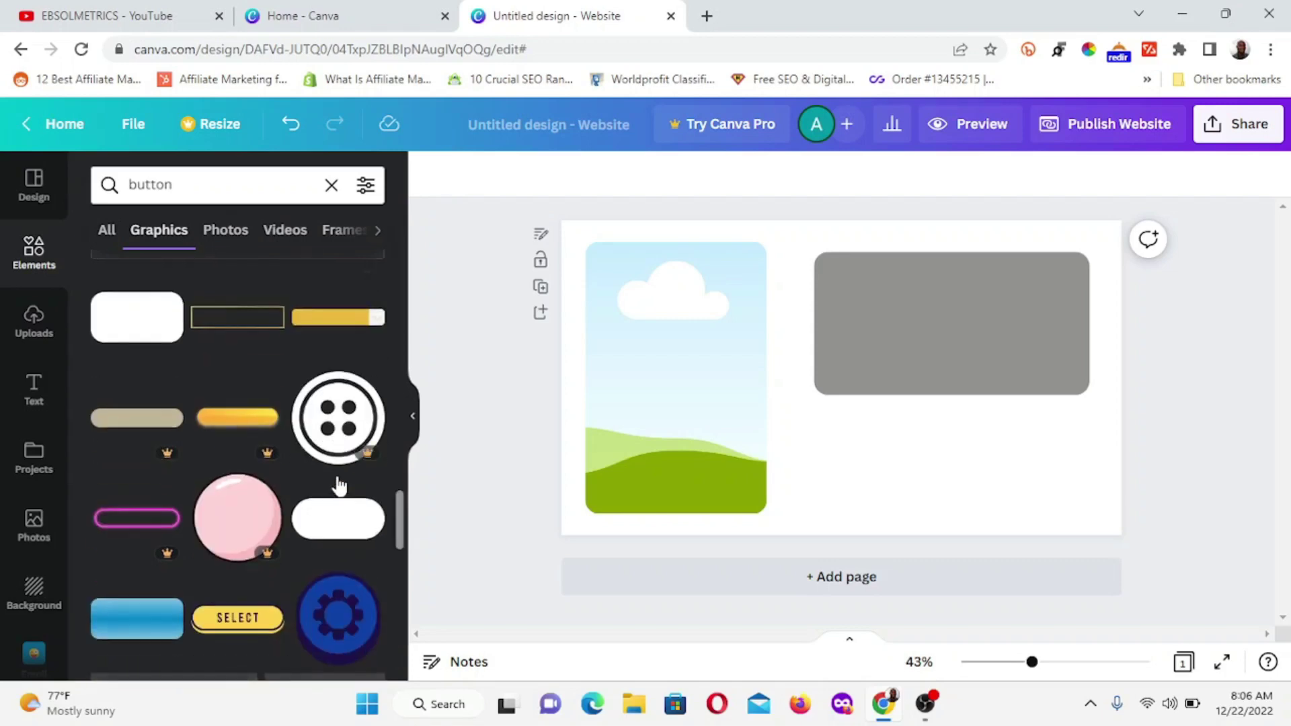
click(332, 329)
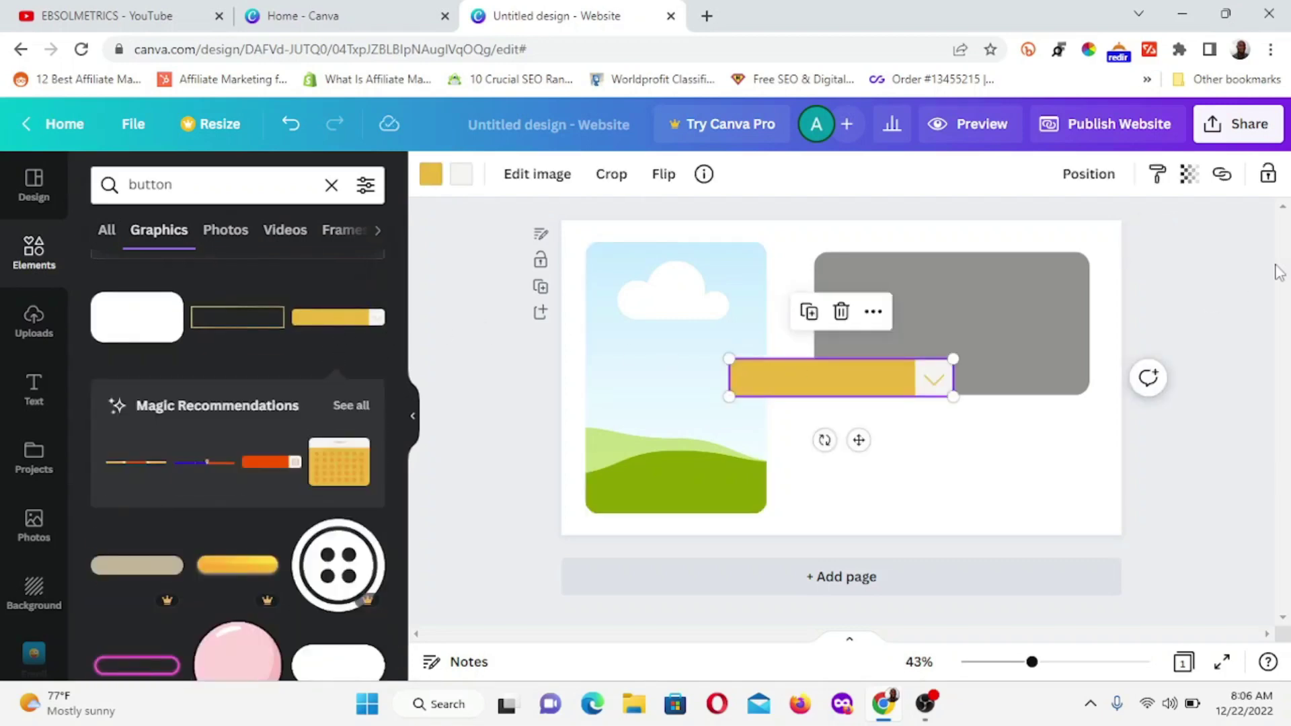
click(1241, 320)
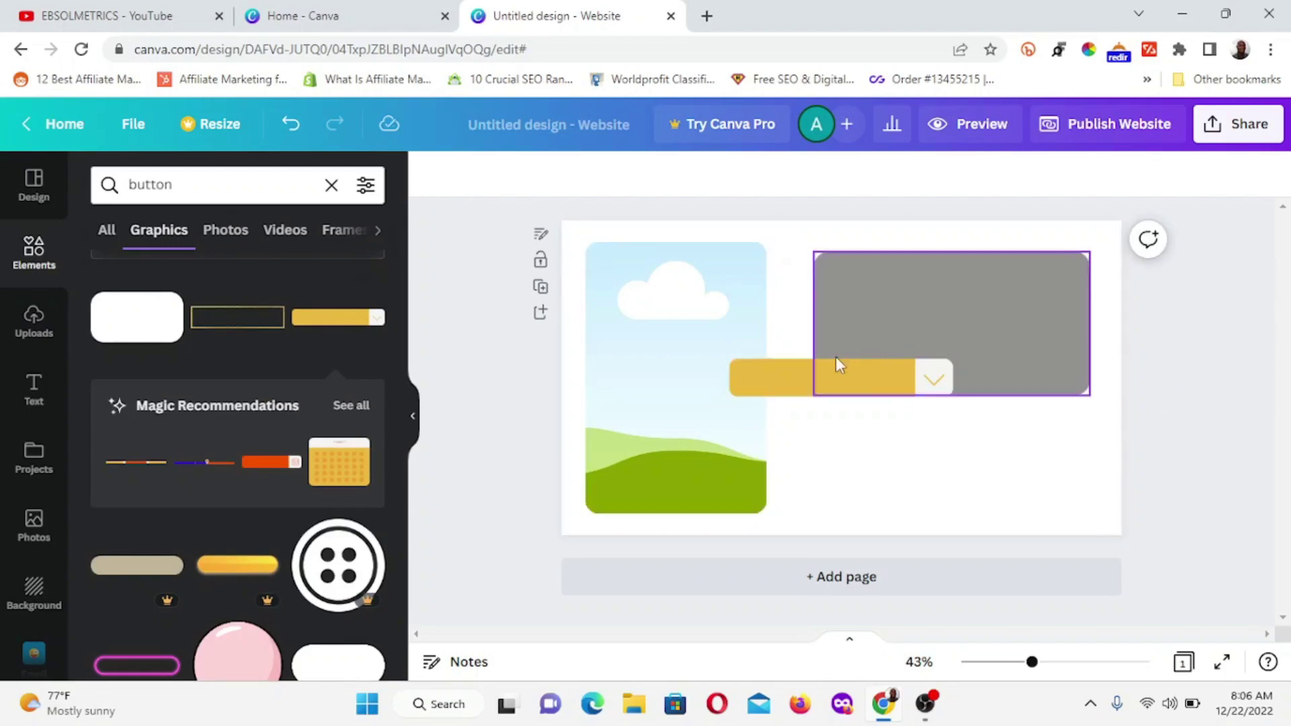
drag(780, 398, 901, 498)
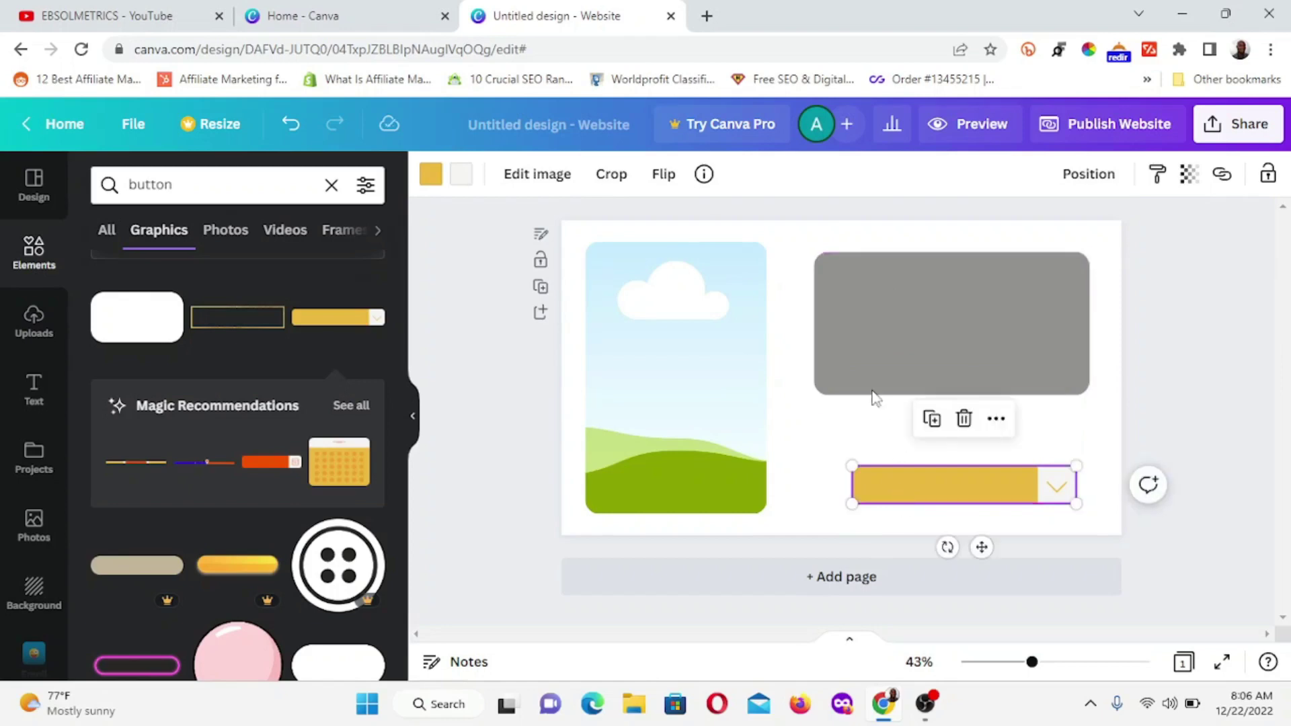
Step: Extend the grey rectangle's lower edge downward to just above the gold button
click(945, 340)
drag(948, 396, 959, 437)
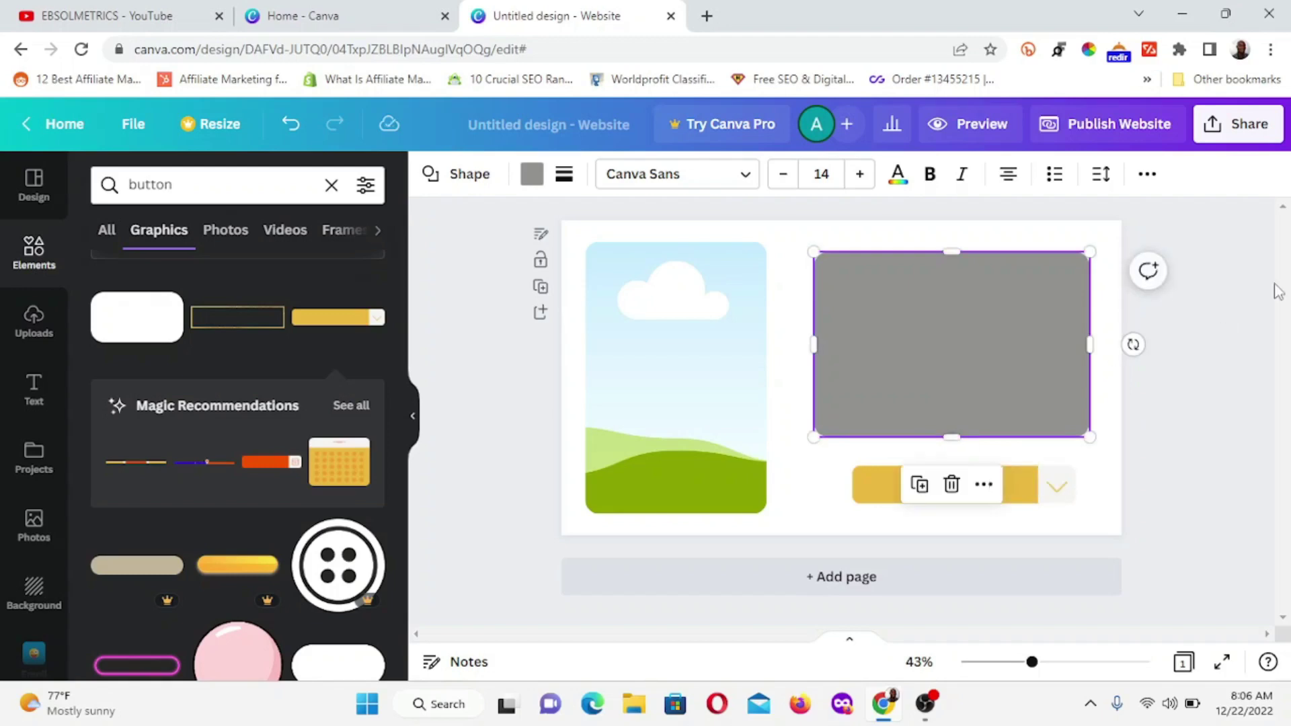
click(1218, 322)
Step: Align the gold button with the grey rectangle's left edge and enlarge it to the rectangle's full width
drag(935, 503, 896, 495)
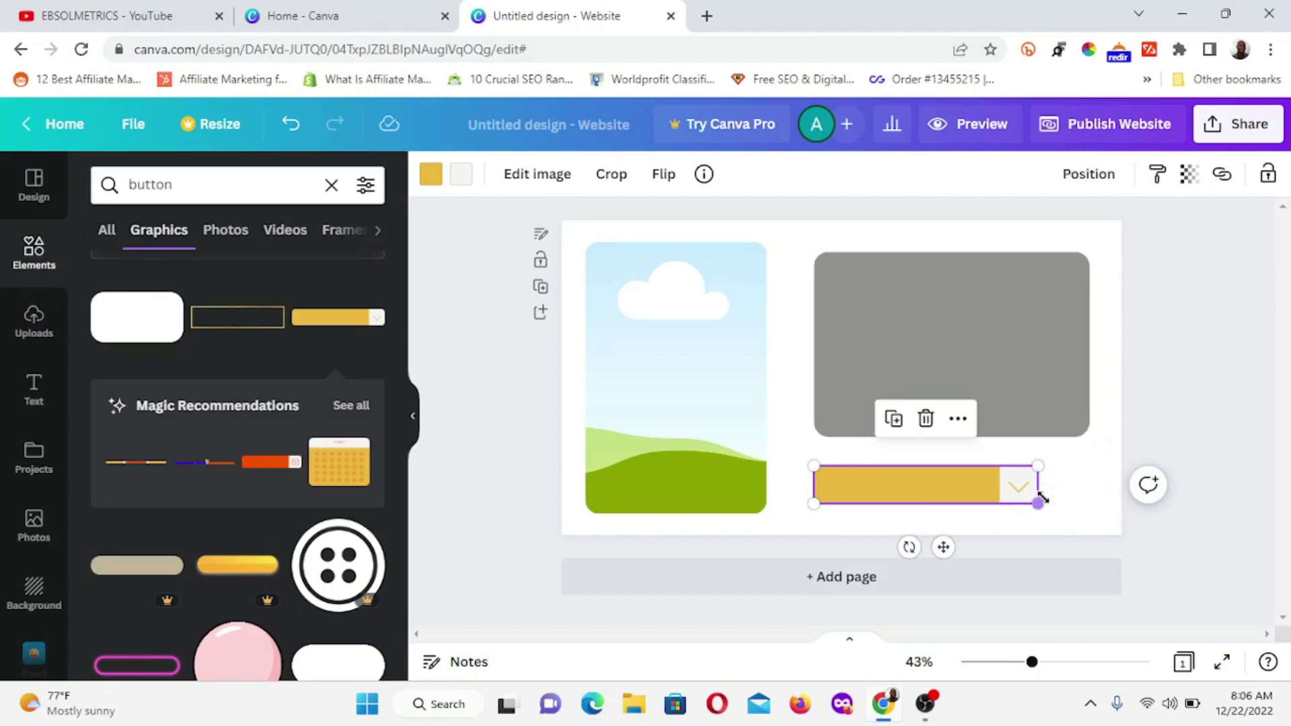
drag(1046, 464, 1092, 456)
click(1177, 321)
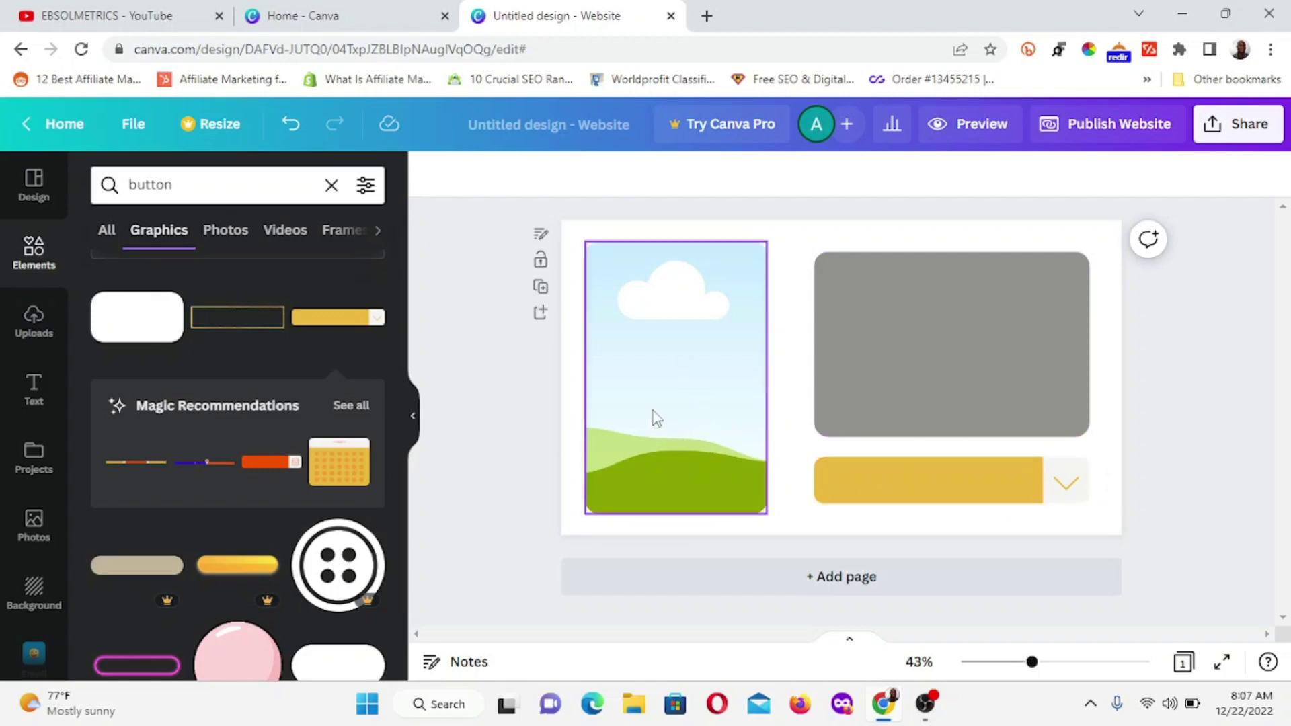
Step: Upload the image file "Flat" from the eCover folder to the design's uploads
click(24, 343)
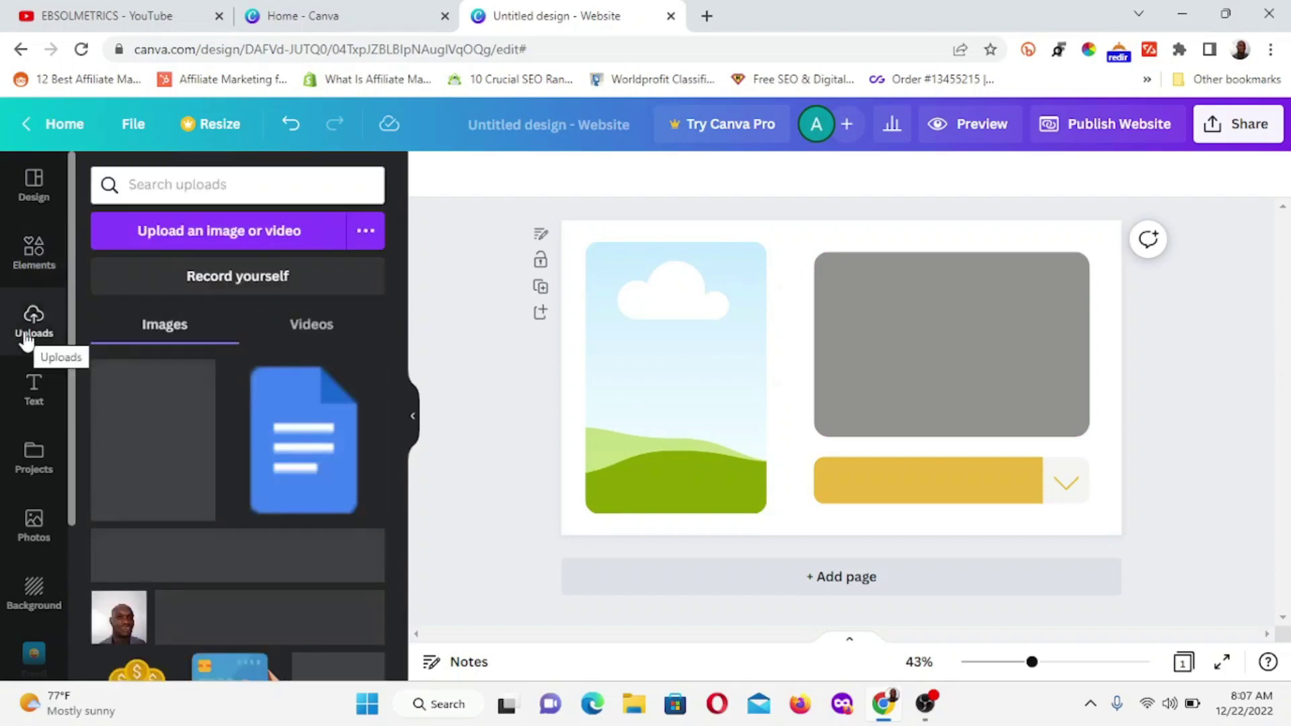
click(188, 246)
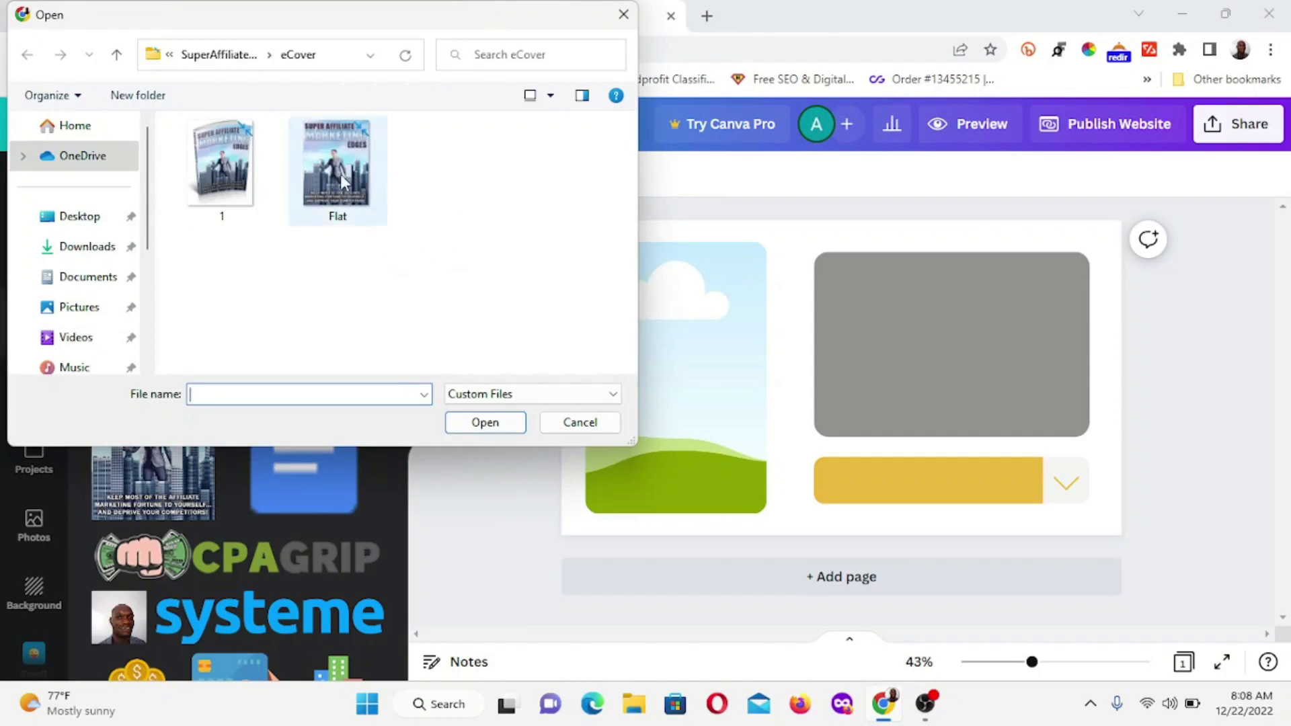
click(327, 184)
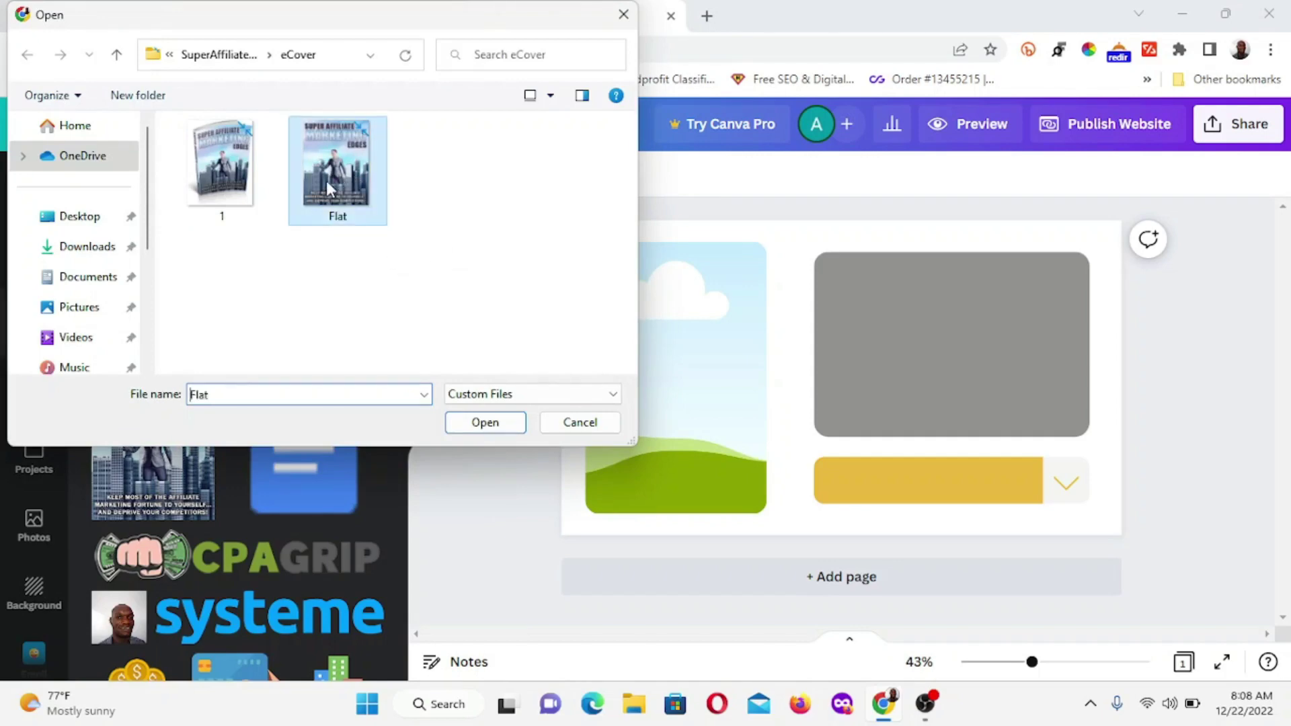
click(488, 422)
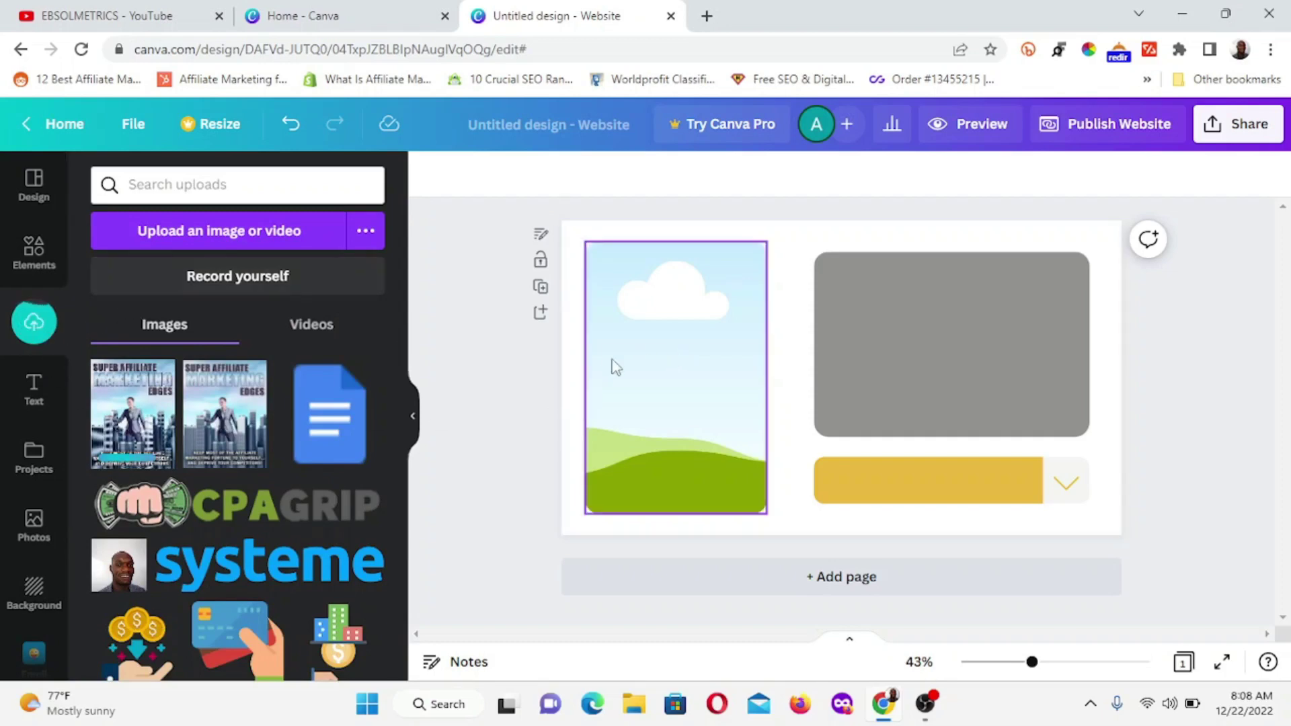
Step: Add the uploaded "Super Affiliate Marketing Edges" cover to the page and drop it into the photo frame
mouse_move(137, 412)
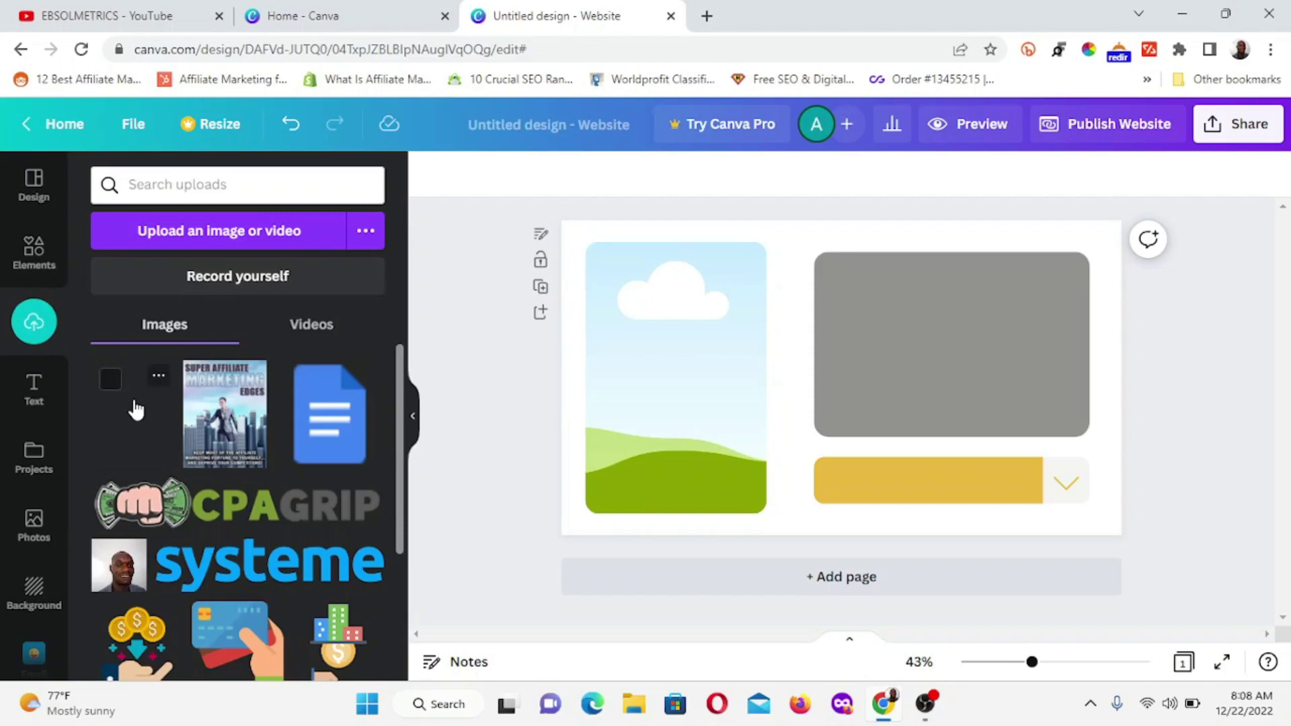
drag(137, 409, 477, 348)
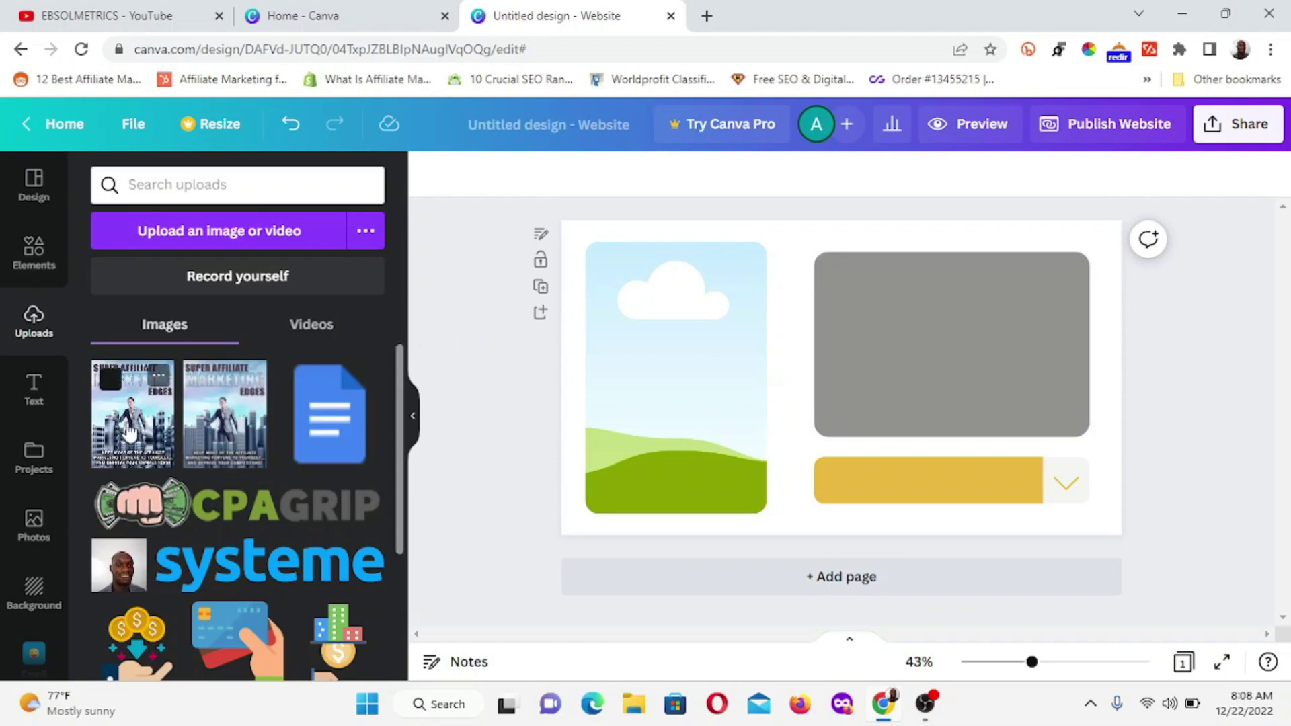
click(130, 434)
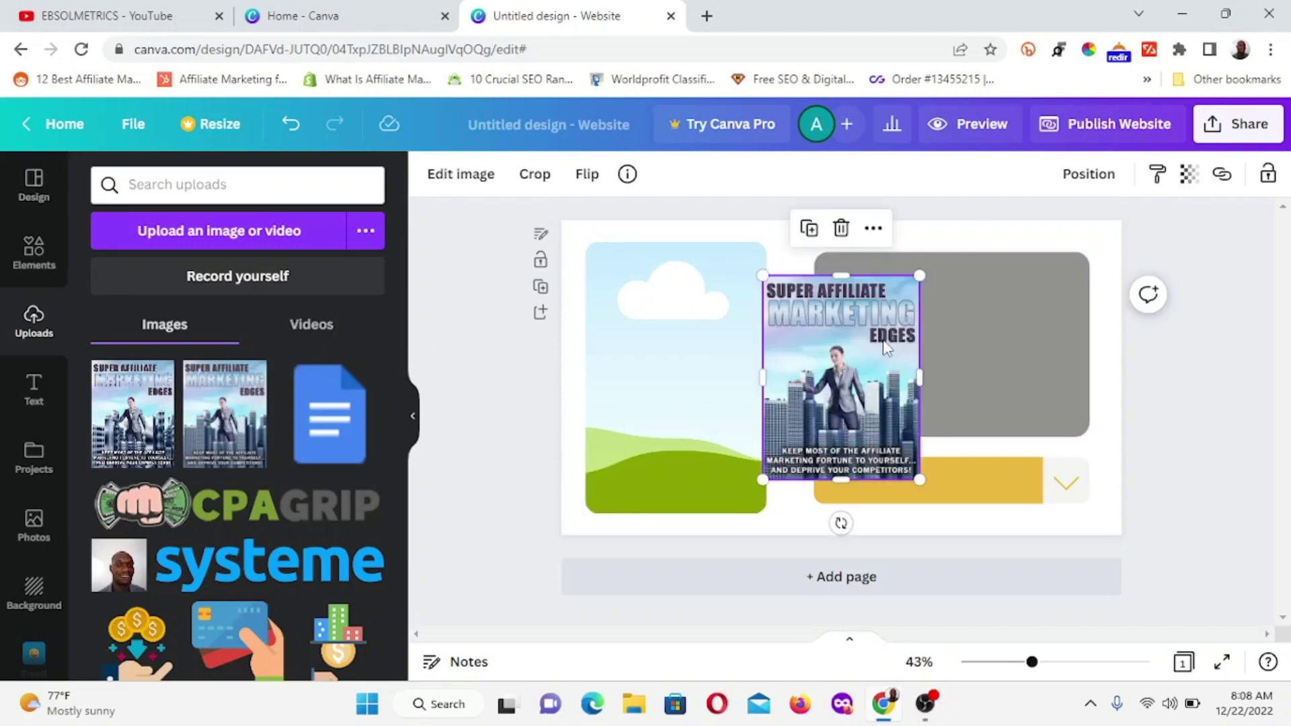
drag(885, 348, 706, 346)
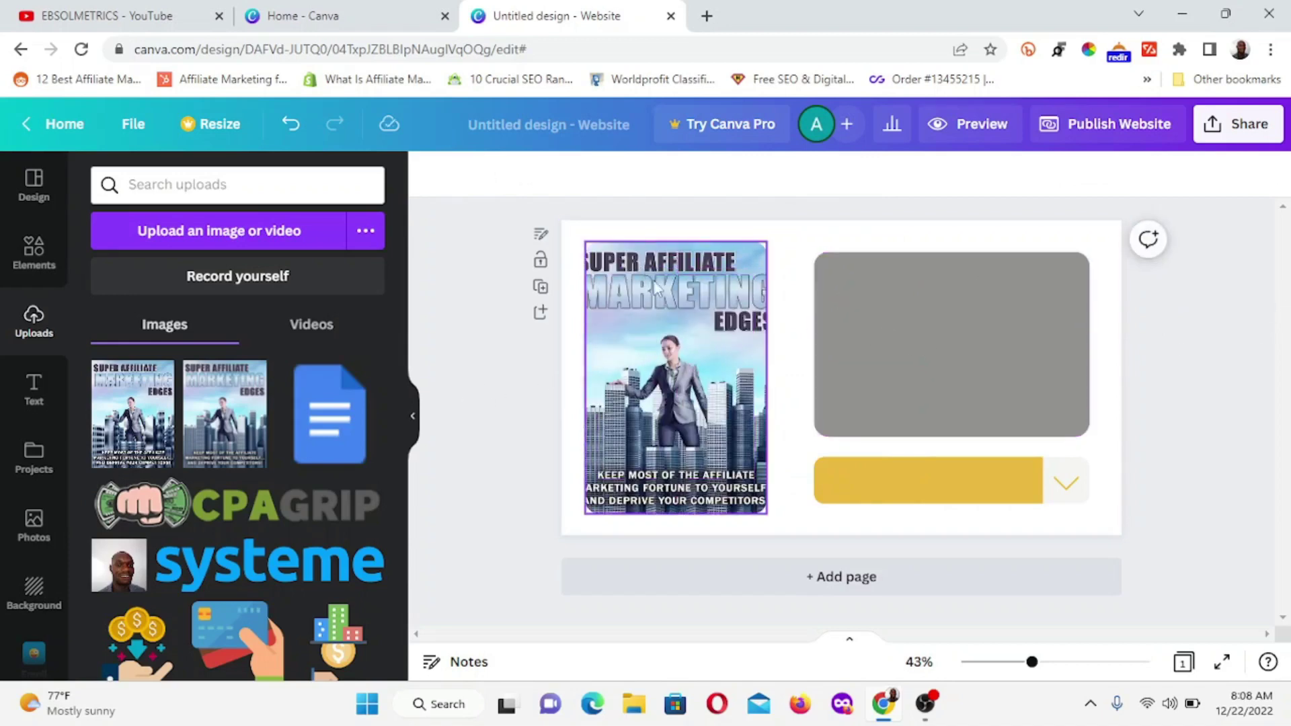
Step: Narrow the cover image inside the photo frame so its right edge lines up with the frame's right edge
click(674, 292)
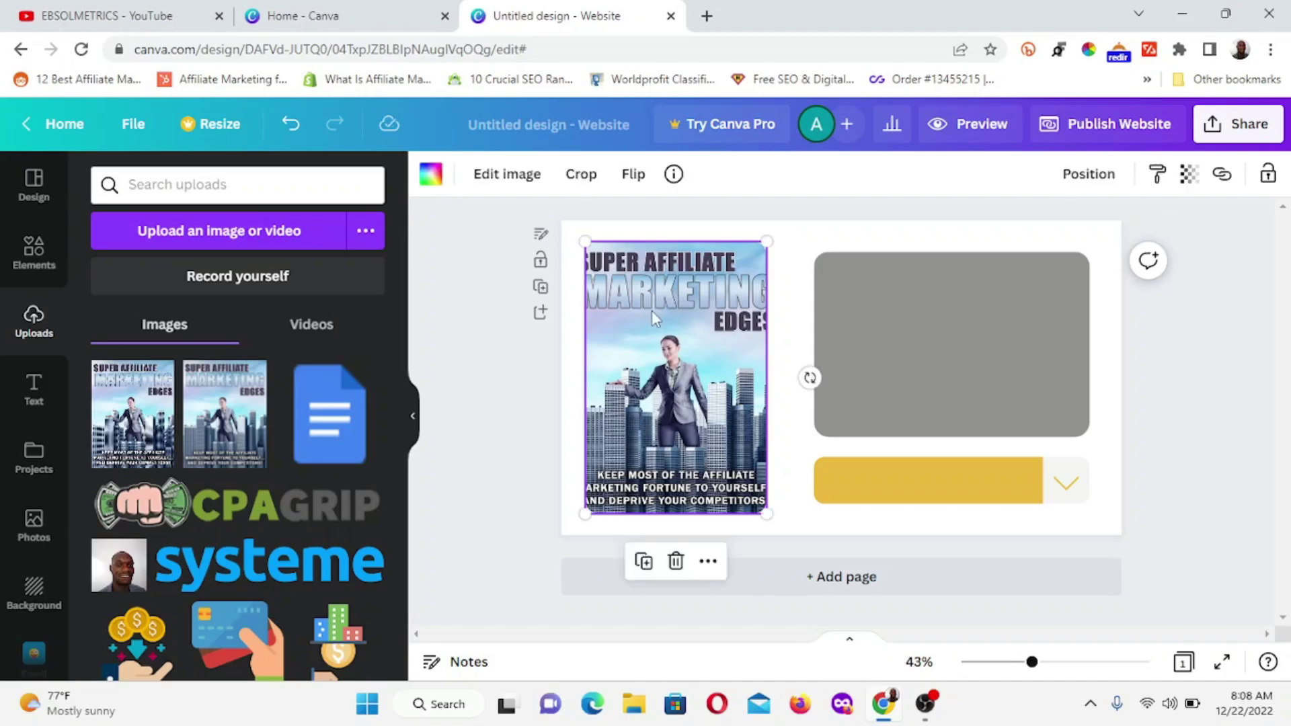
click(509, 371)
double_click(673, 317)
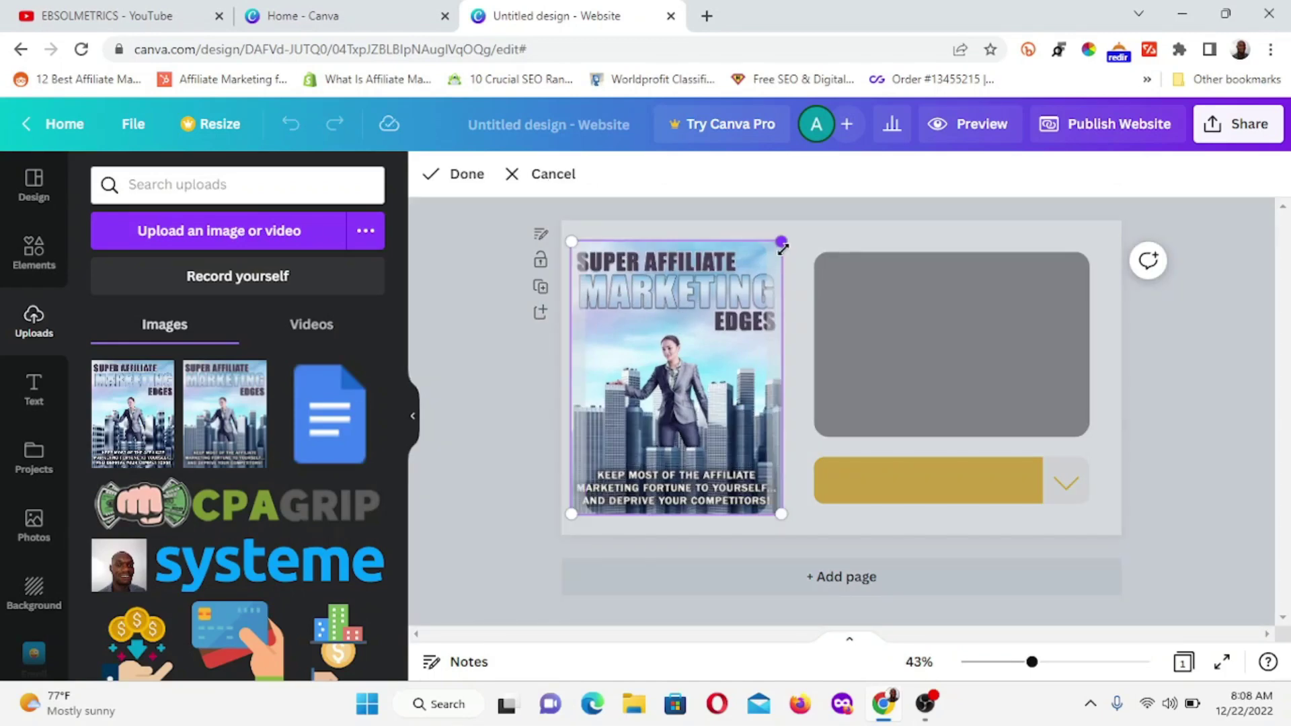
drag(771, 251, 758, 253)
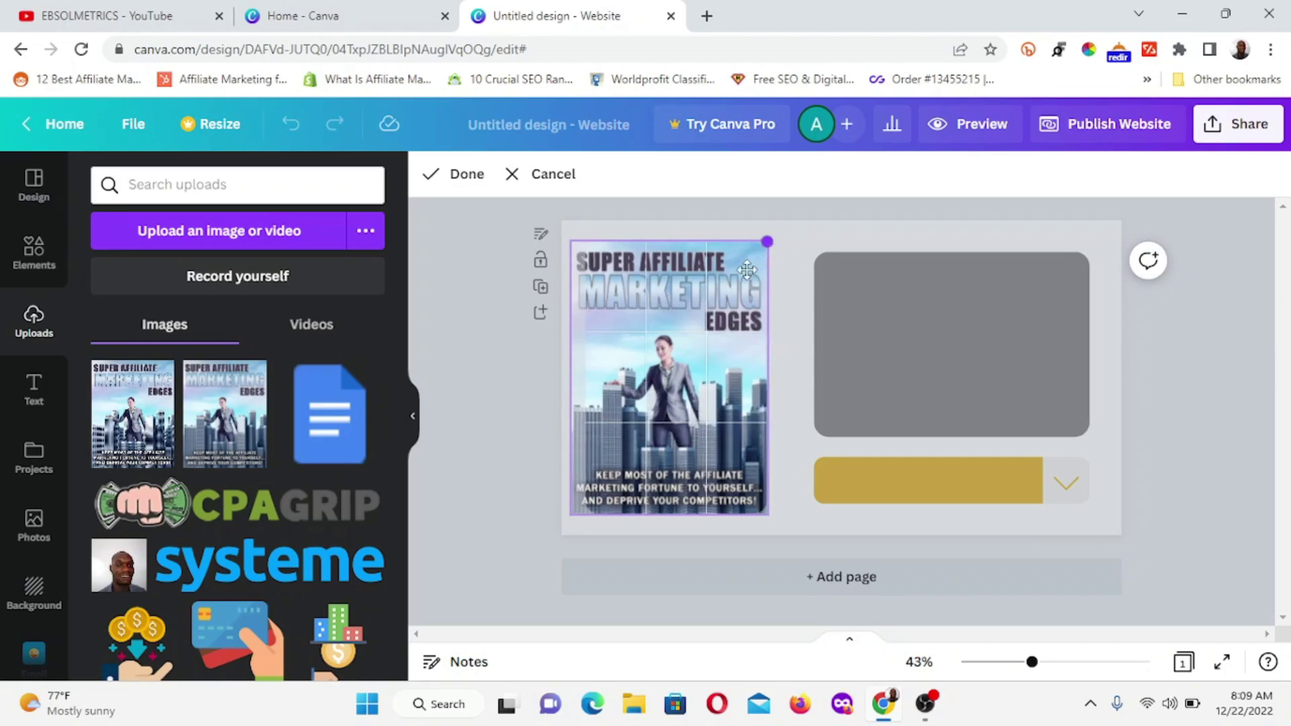
click(503, 359)
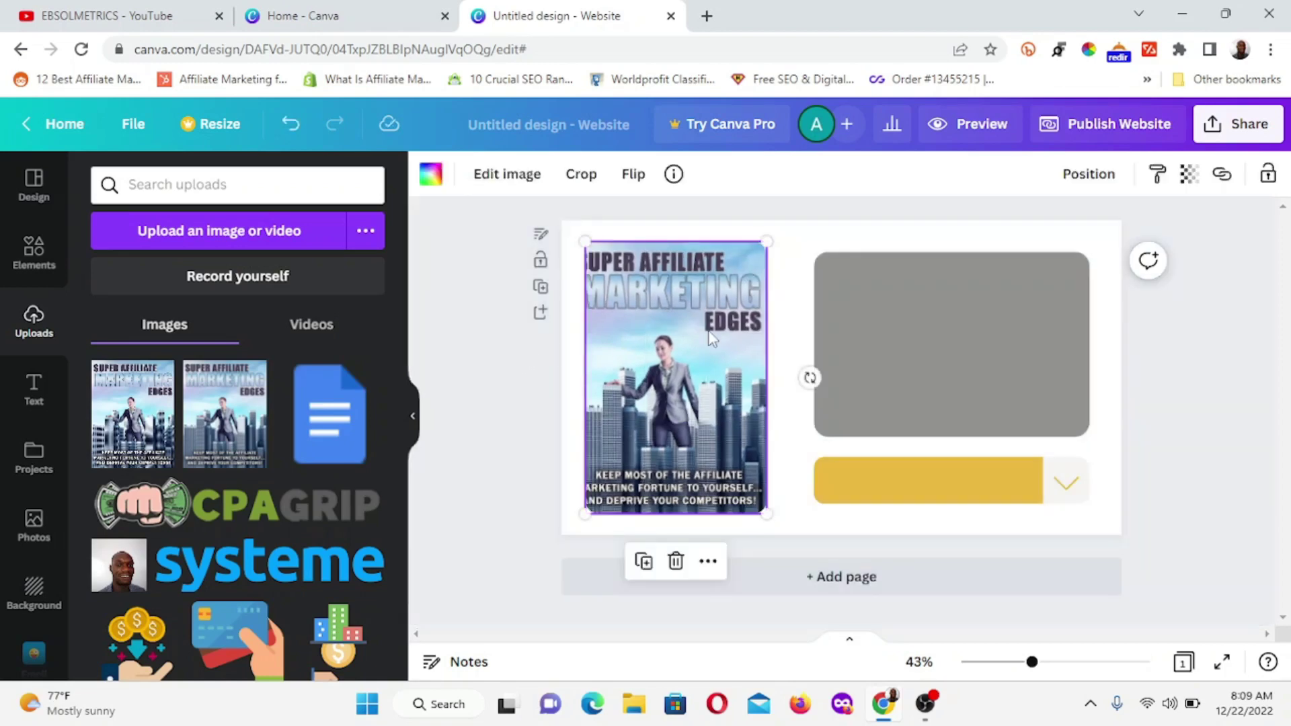
mouse_move(675, 321)
mouse_down()
mouse_move(699, 325)
mouse_move(663, 326)
mouse_move(675, 327)
mouse_move(670, 318)
mouse_up()
click(664, 321)
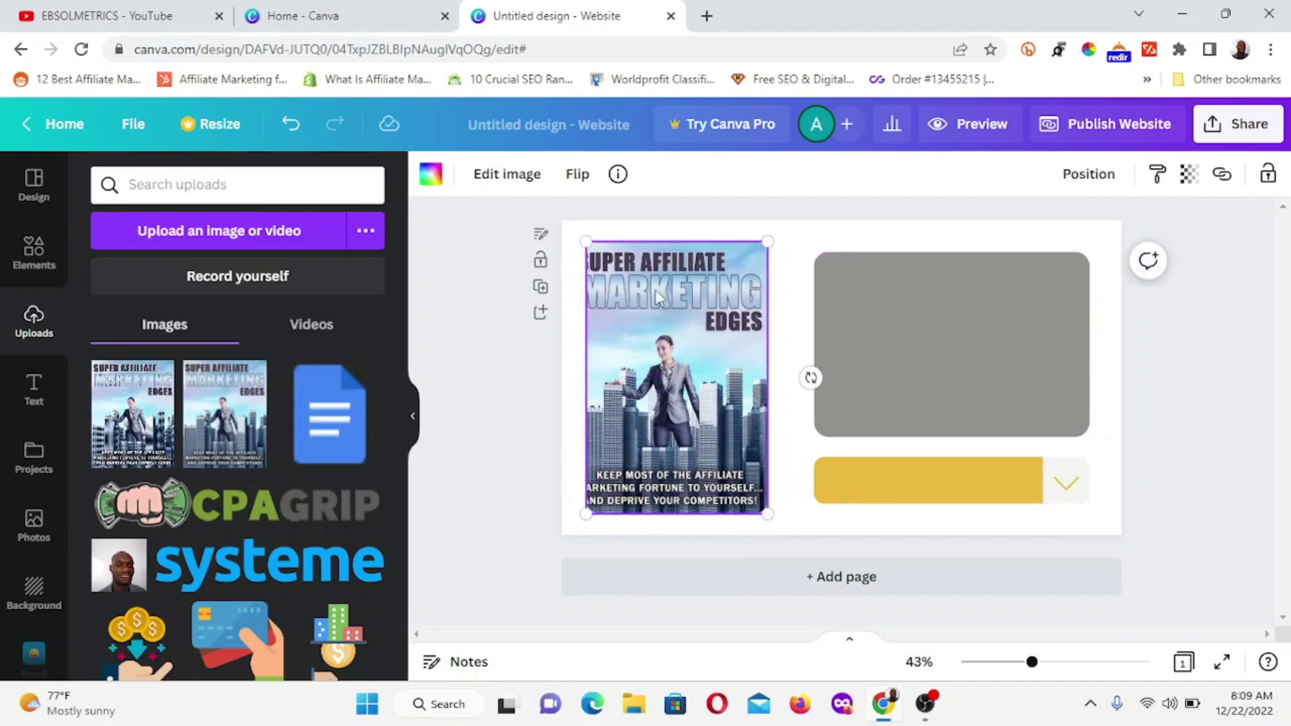
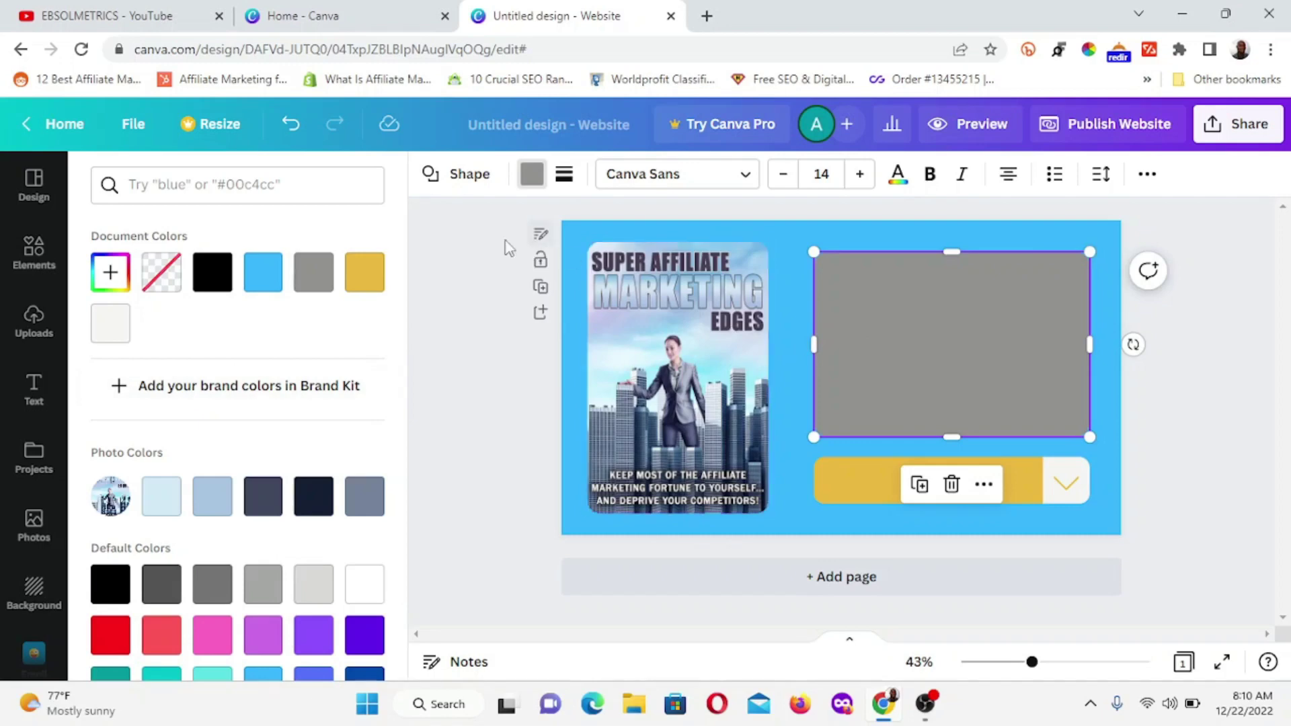
Step: Fill the grey rectangle with red from the default colors
scroll(261, 501, down, 2)
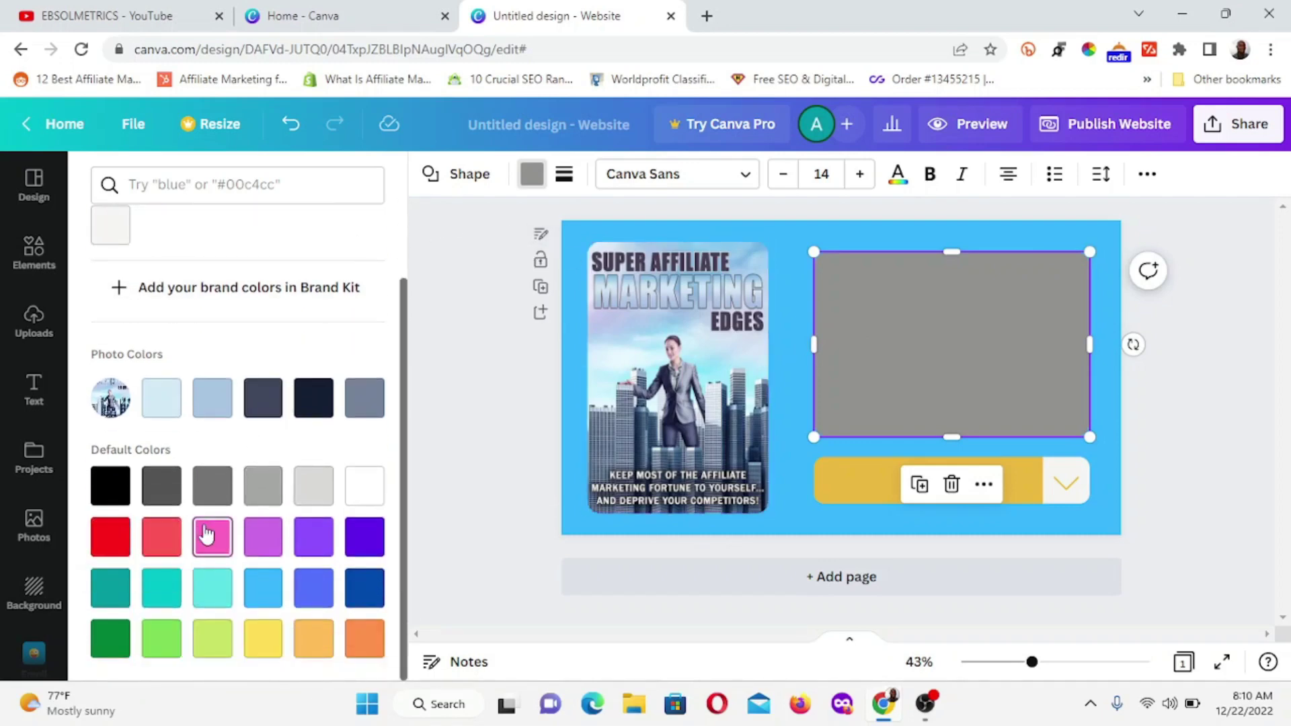
click(113, 542)
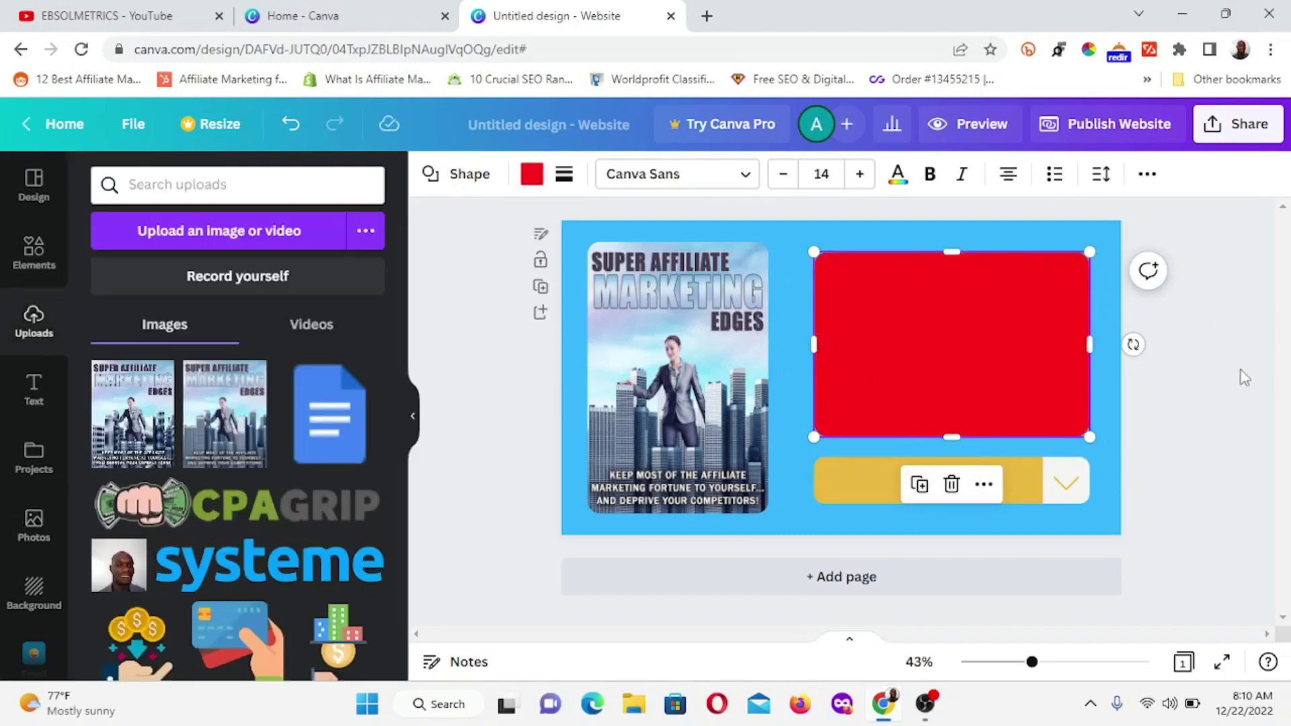
Step: Change the gold color of the button below the rectangle to the default red
click(901, 479)
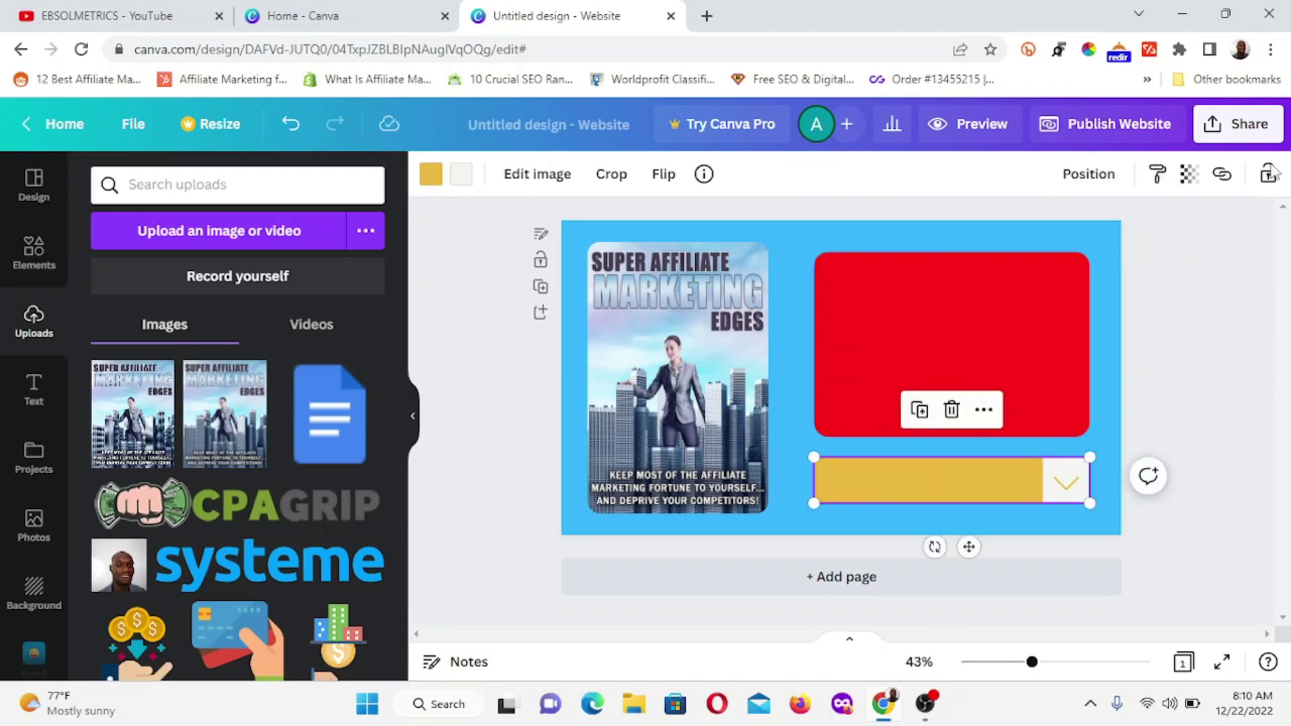
click(431, 174)
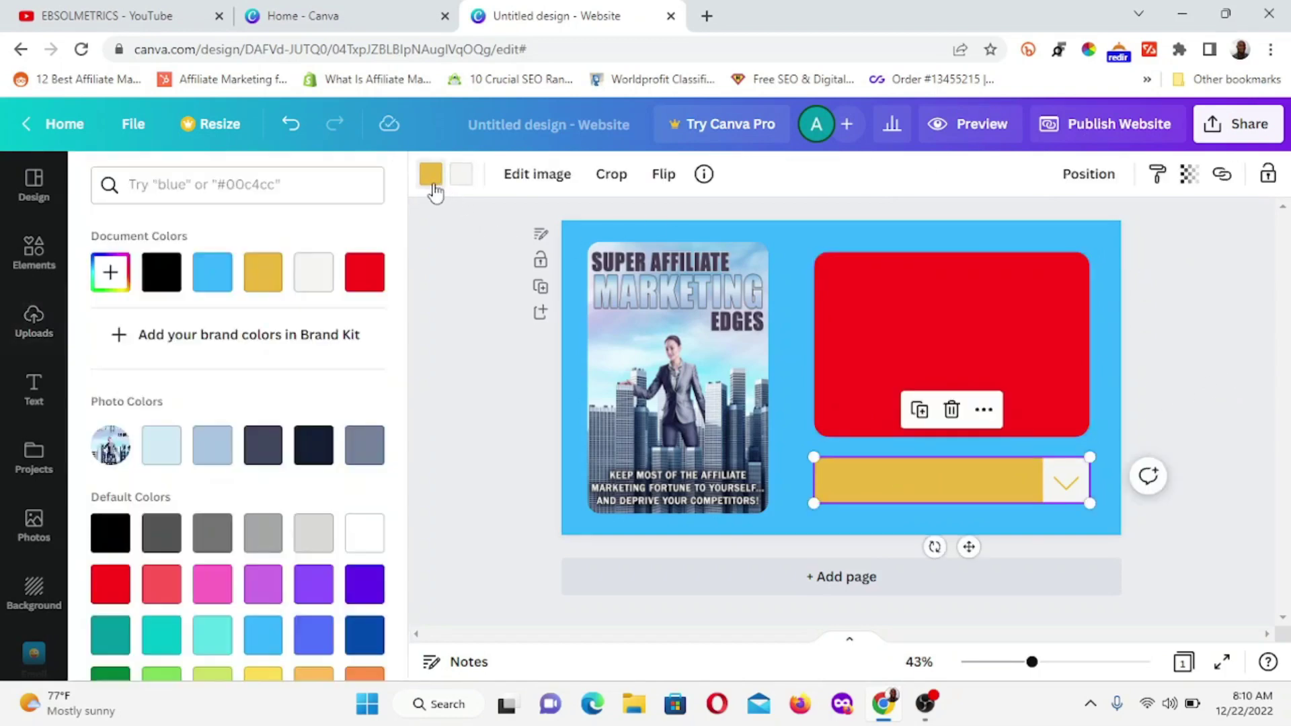
click(110, 583)
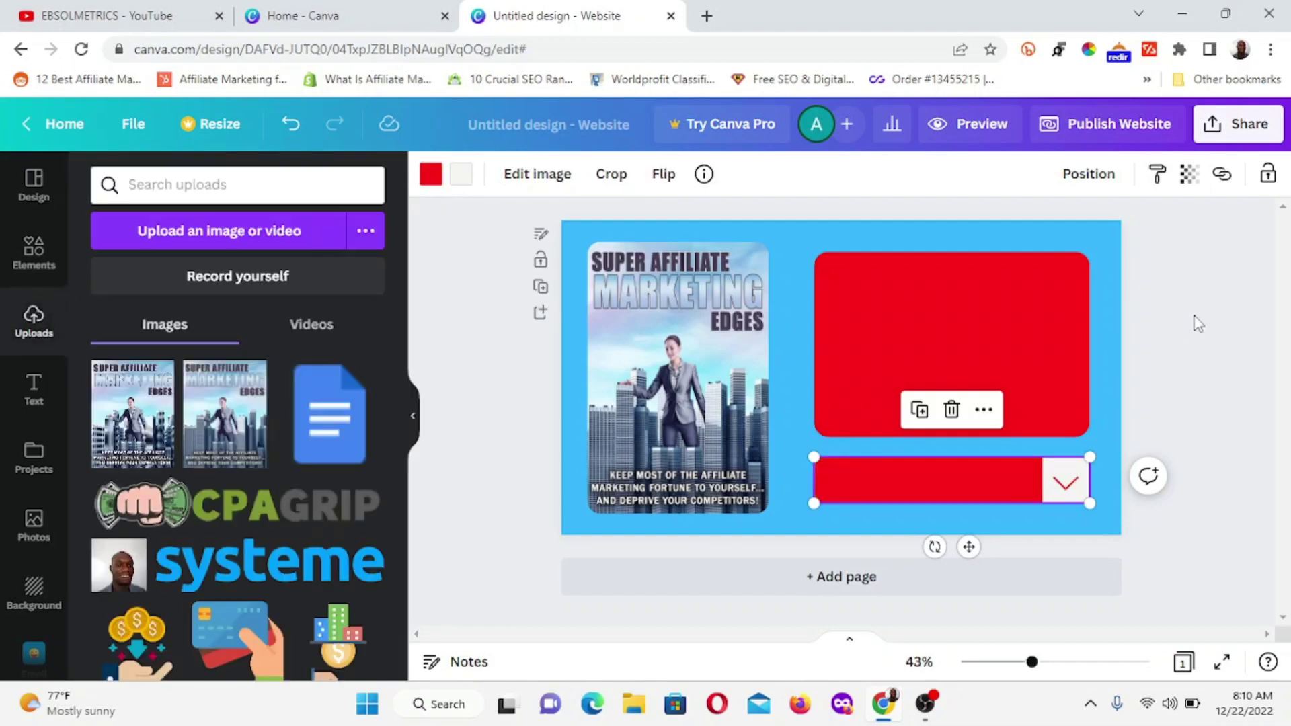
click(1193, 329)
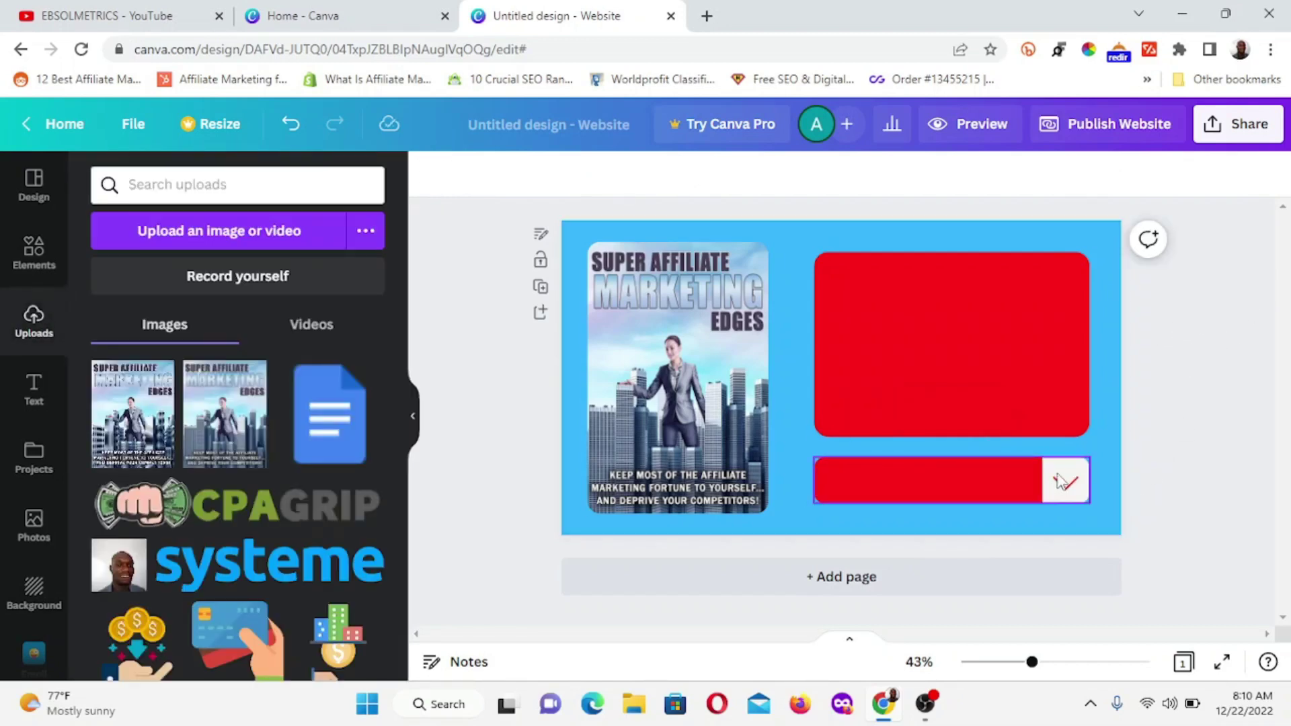
Step: Change the fill of the large rectangle above the button to white
click(874, 277)
click(1195, 305)
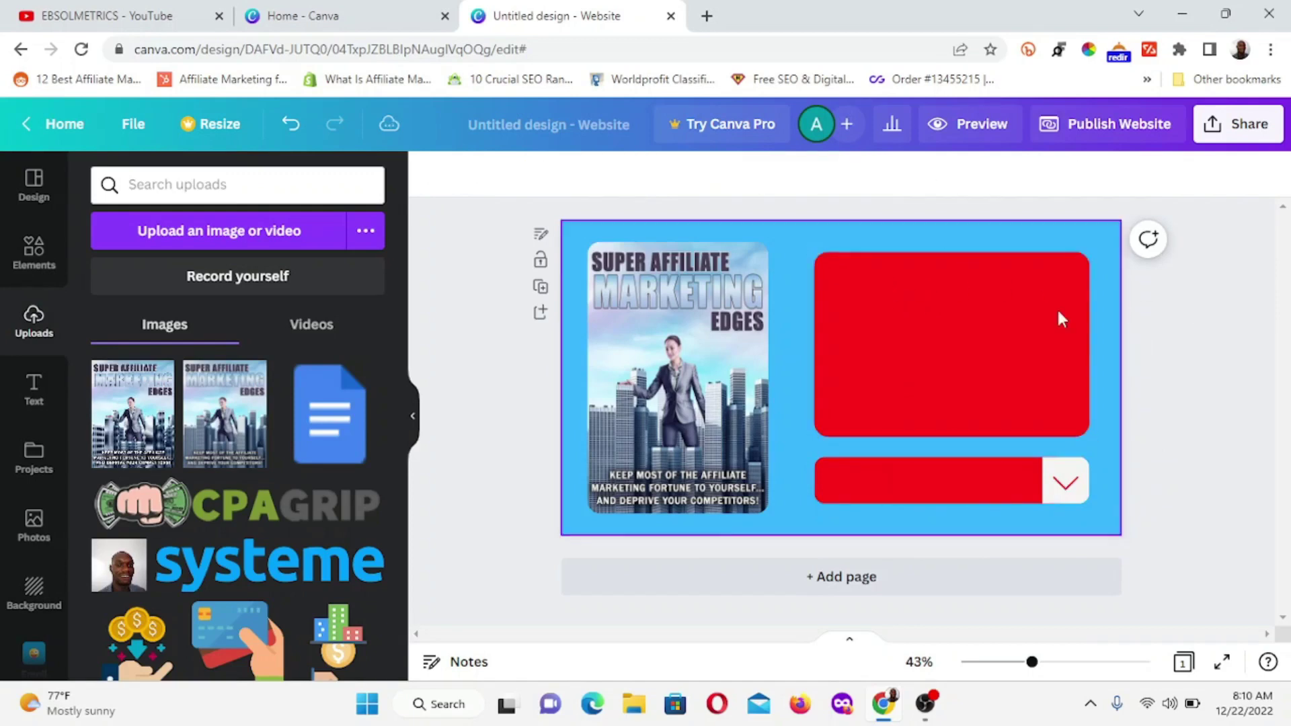
click(942, 316)
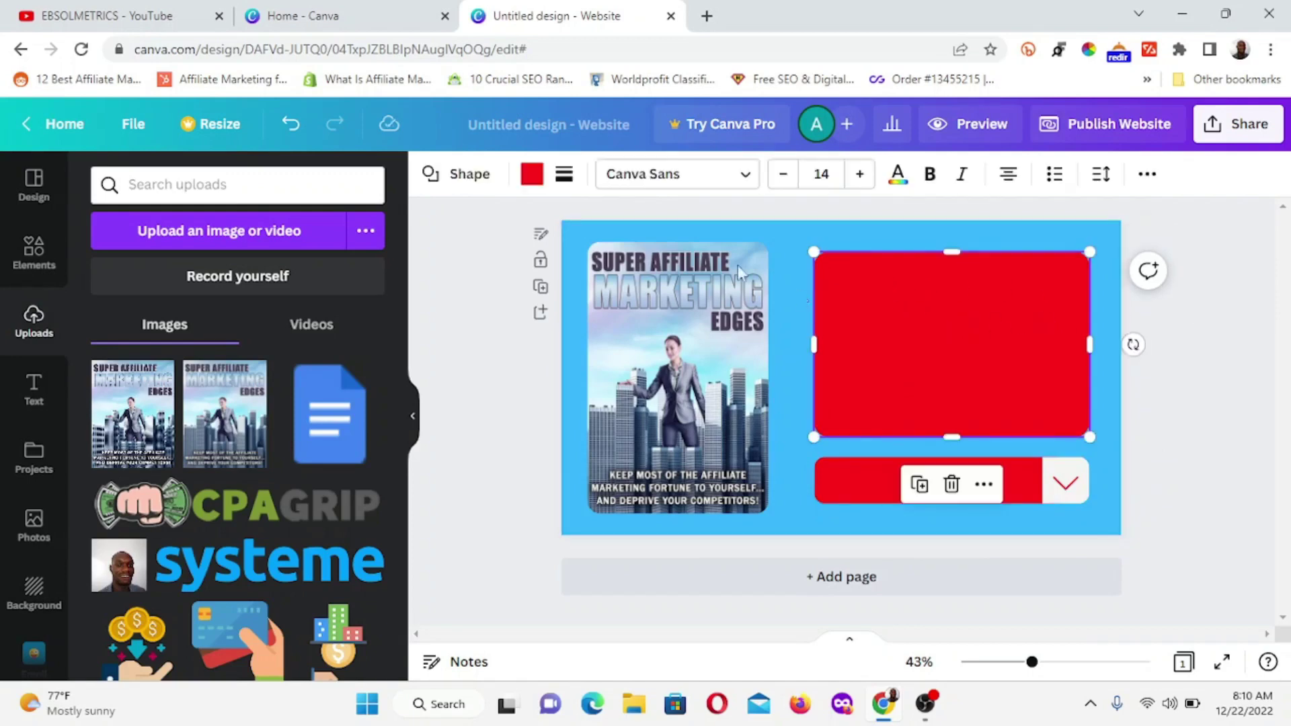
click(532, 176)
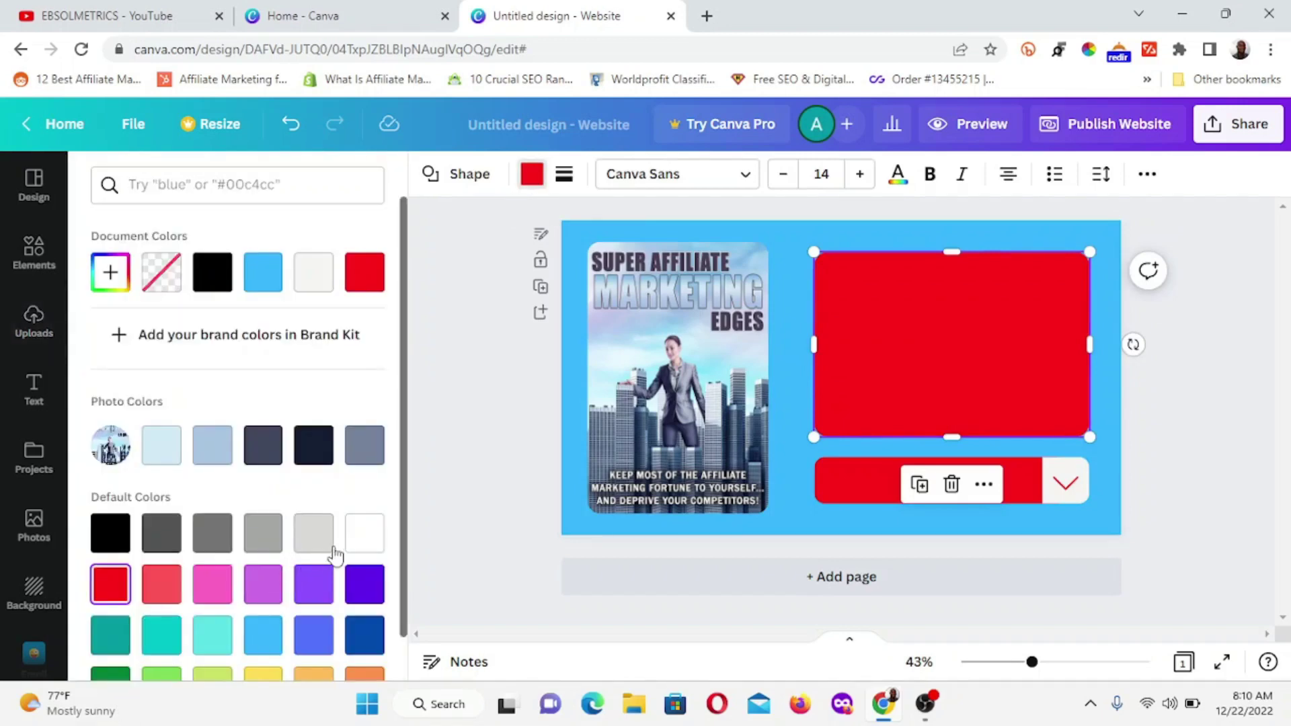
click(363, 538)
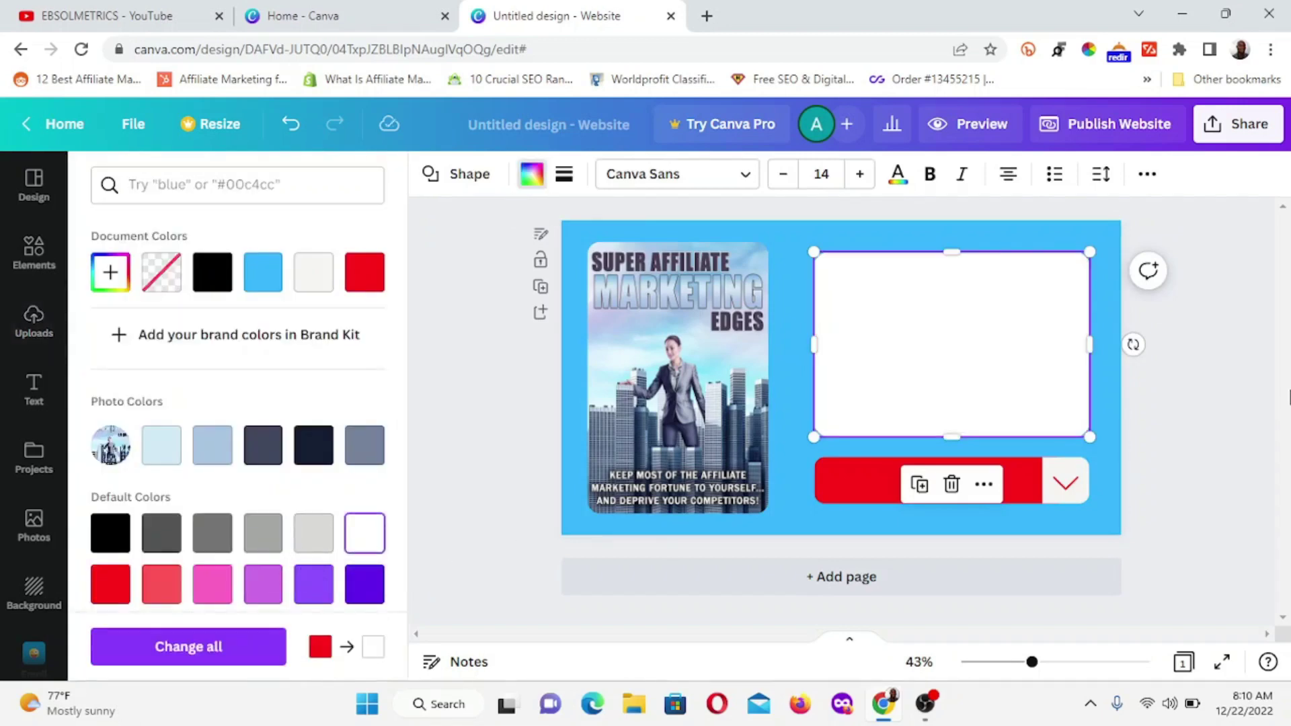
click(1181, 437)
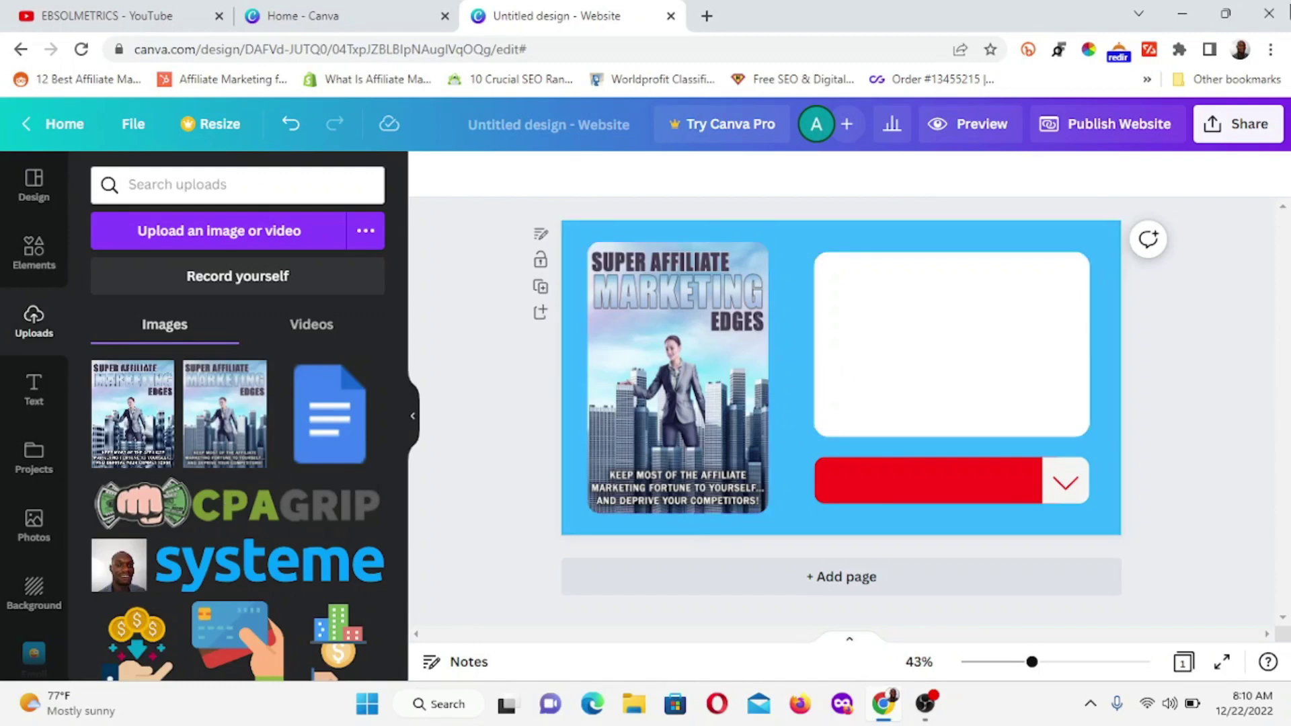
Step: Add a heading to the page and move it onto the white rectangle
click(31, 403)
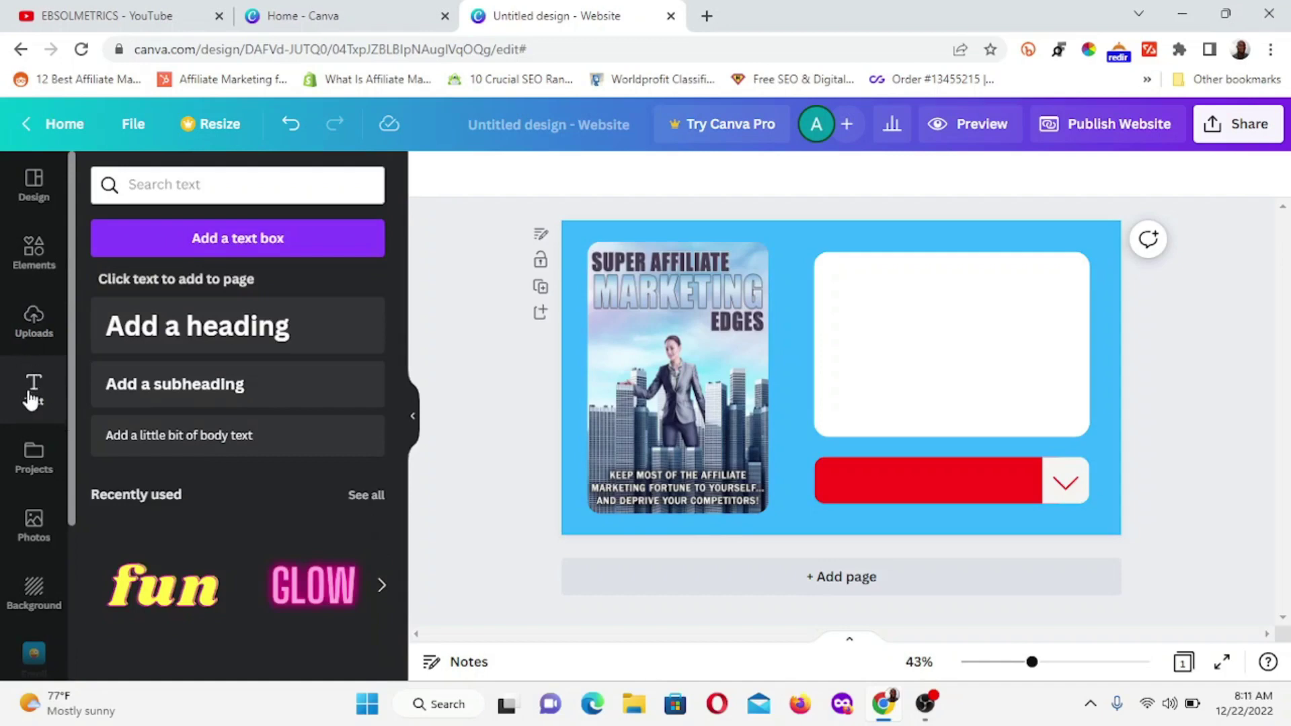
click(199, 343)
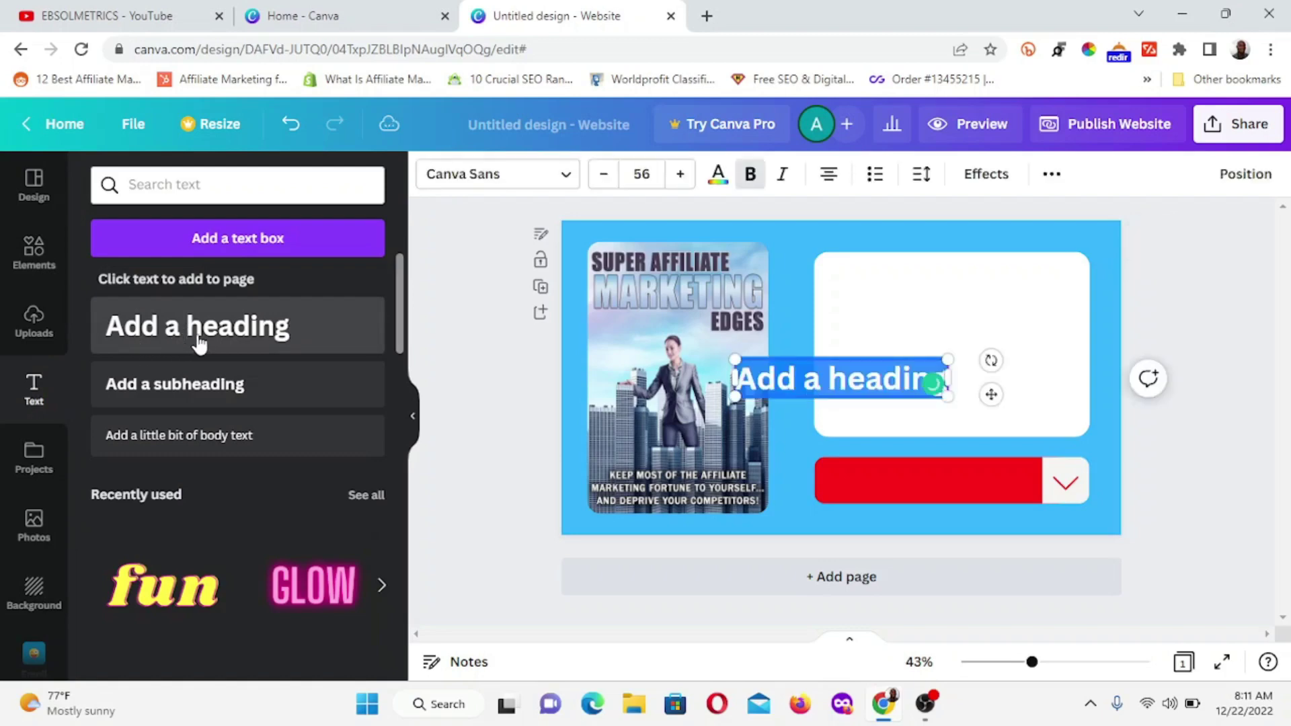
drag(785, 382, 907, 336)
Step: Replace the heading's placeholder text with "Discover This Super Affiliate Marketing Edges", accepting the spelling correction "Discover"
double_click(907, 333)
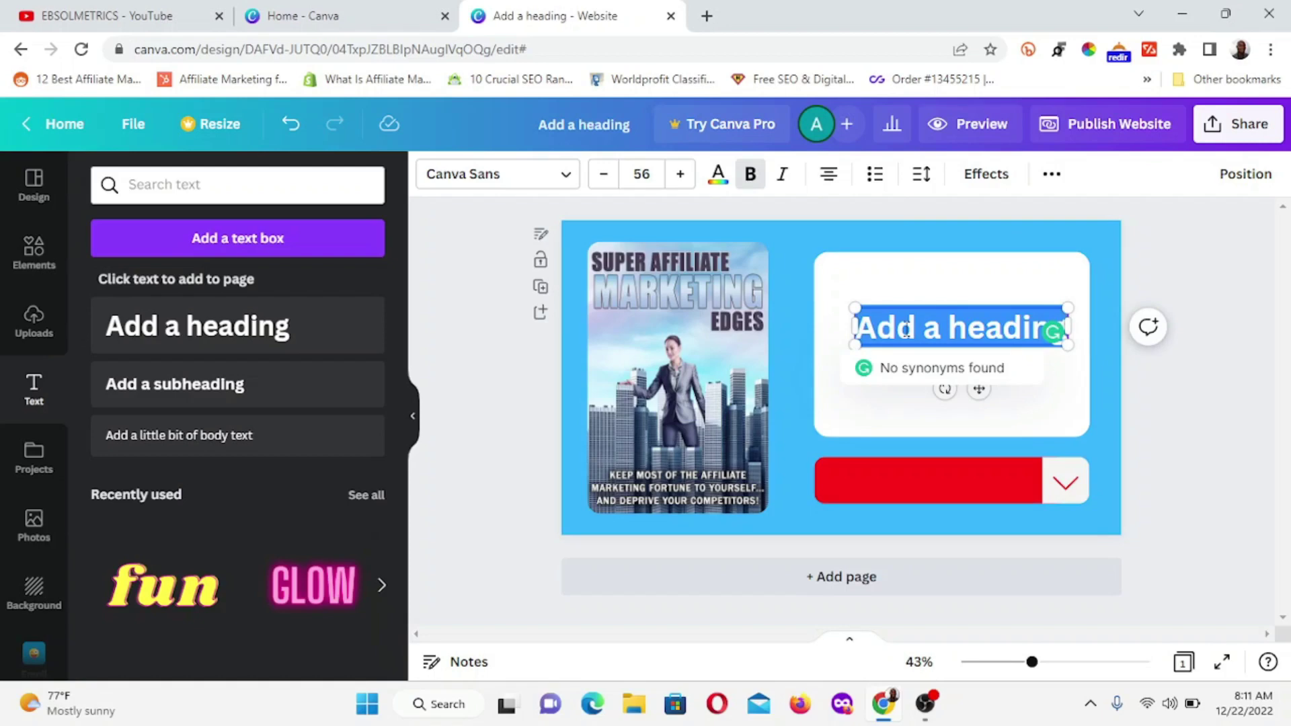
text(D)
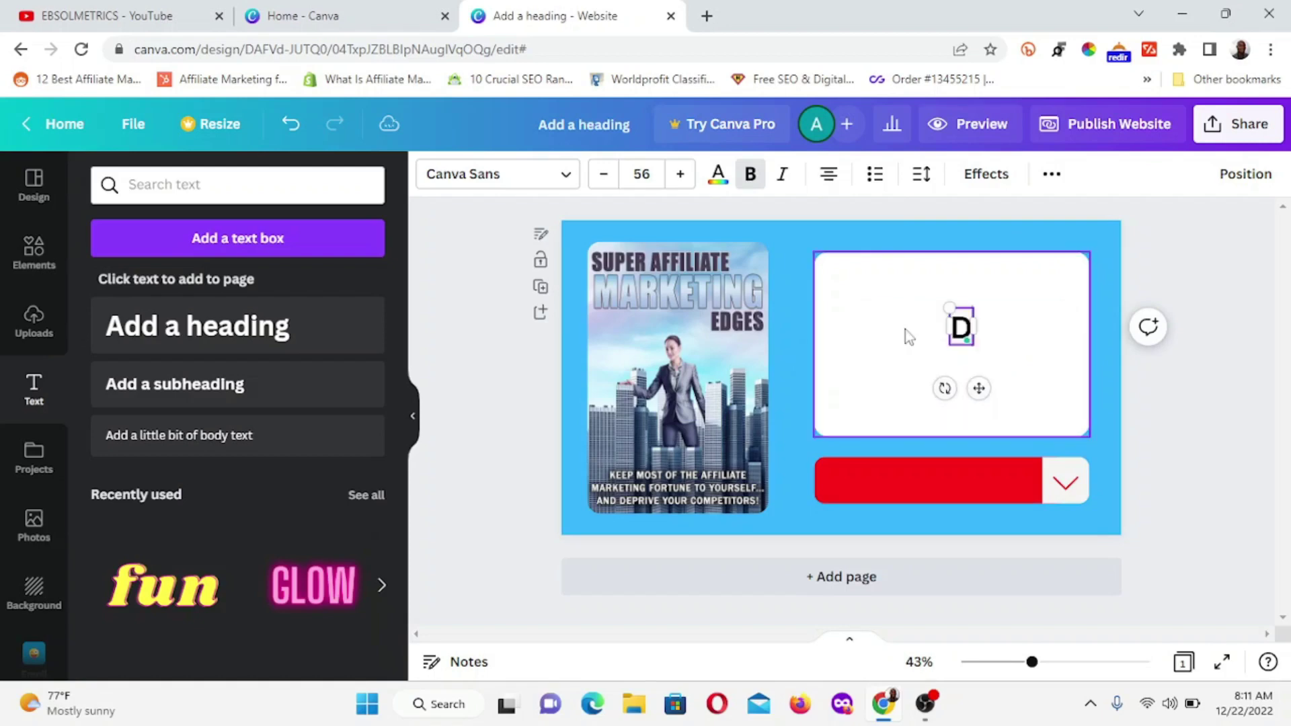
text(isc)
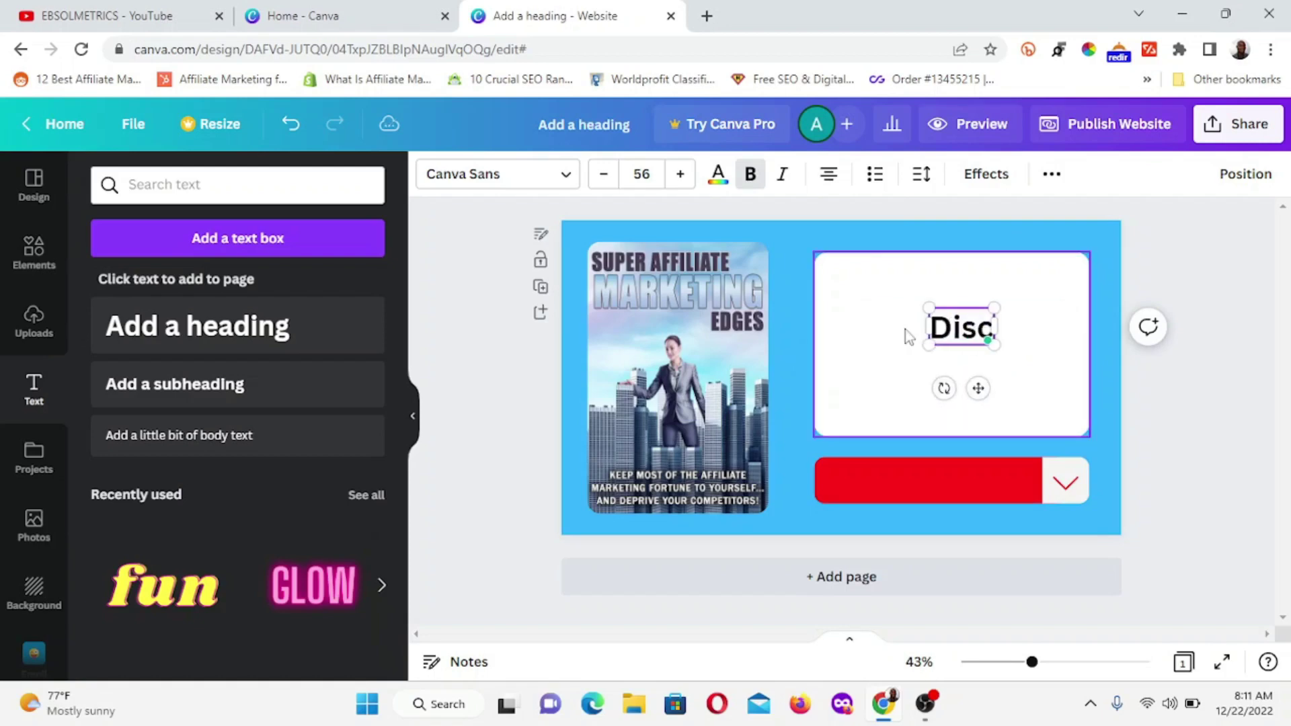
text(ove)
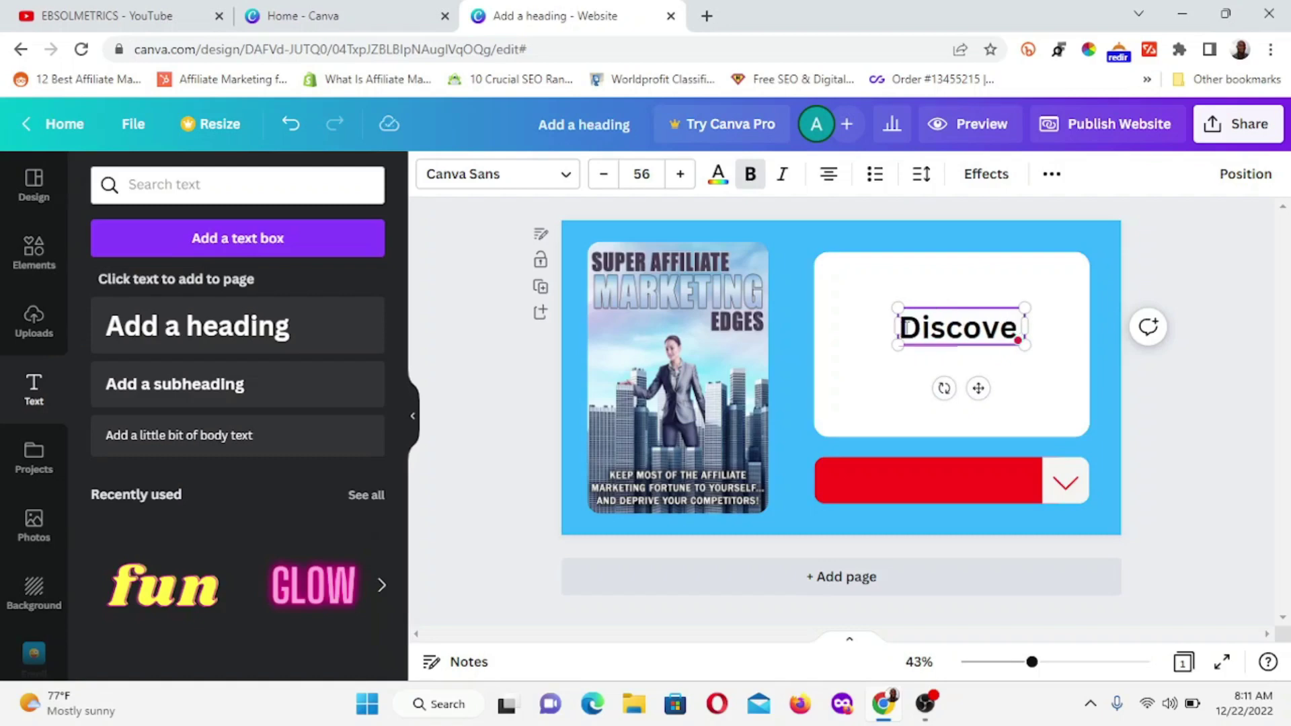
text( Thi)
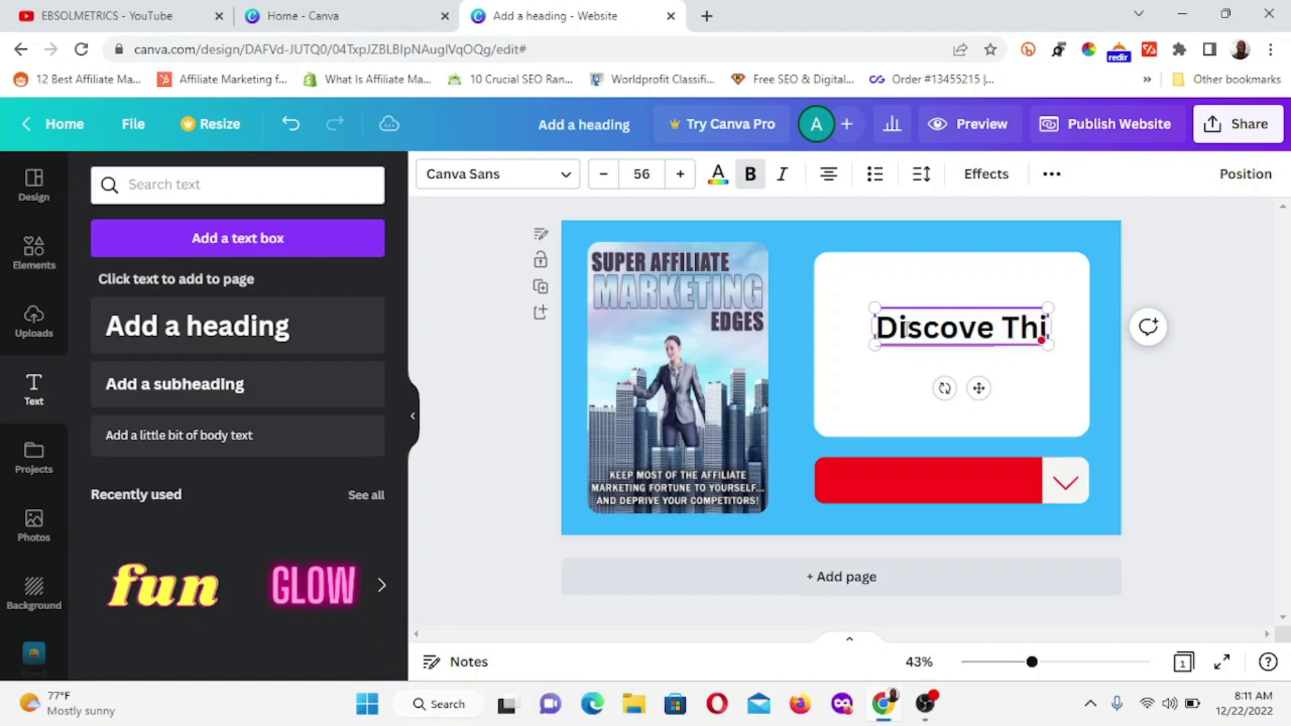
text(s Sup)
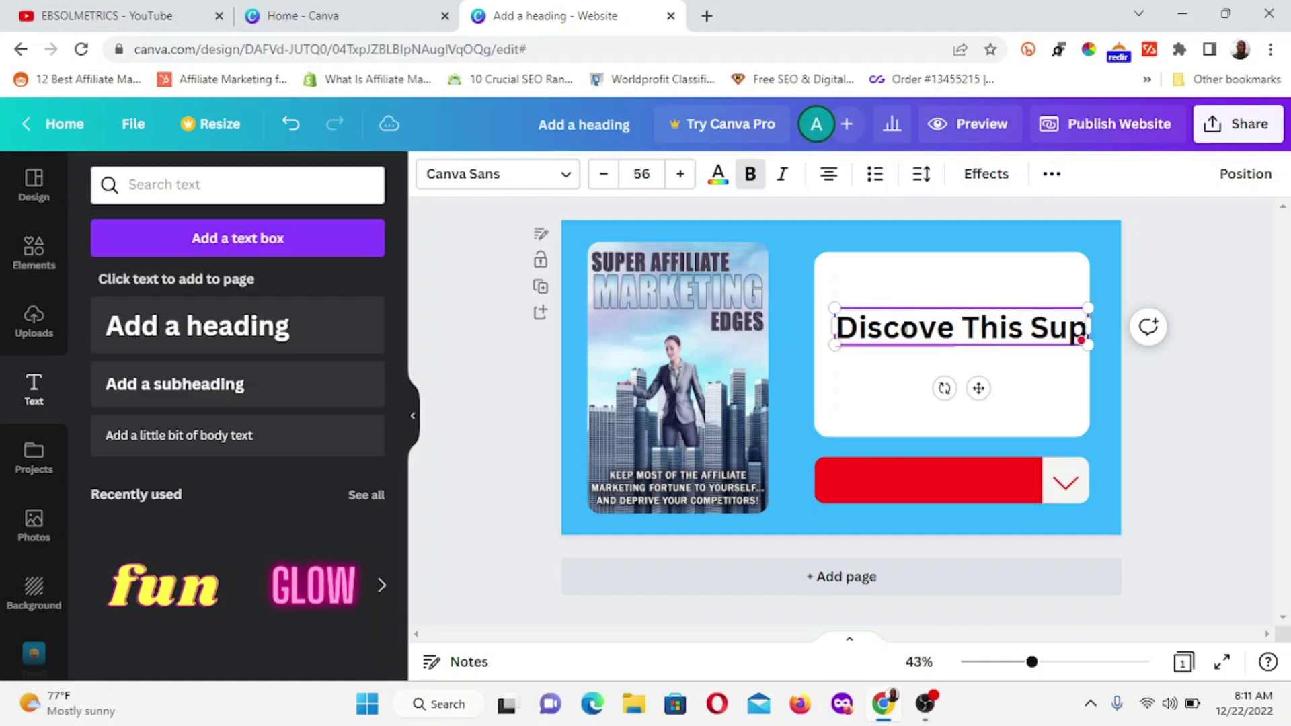
text(er Affi)
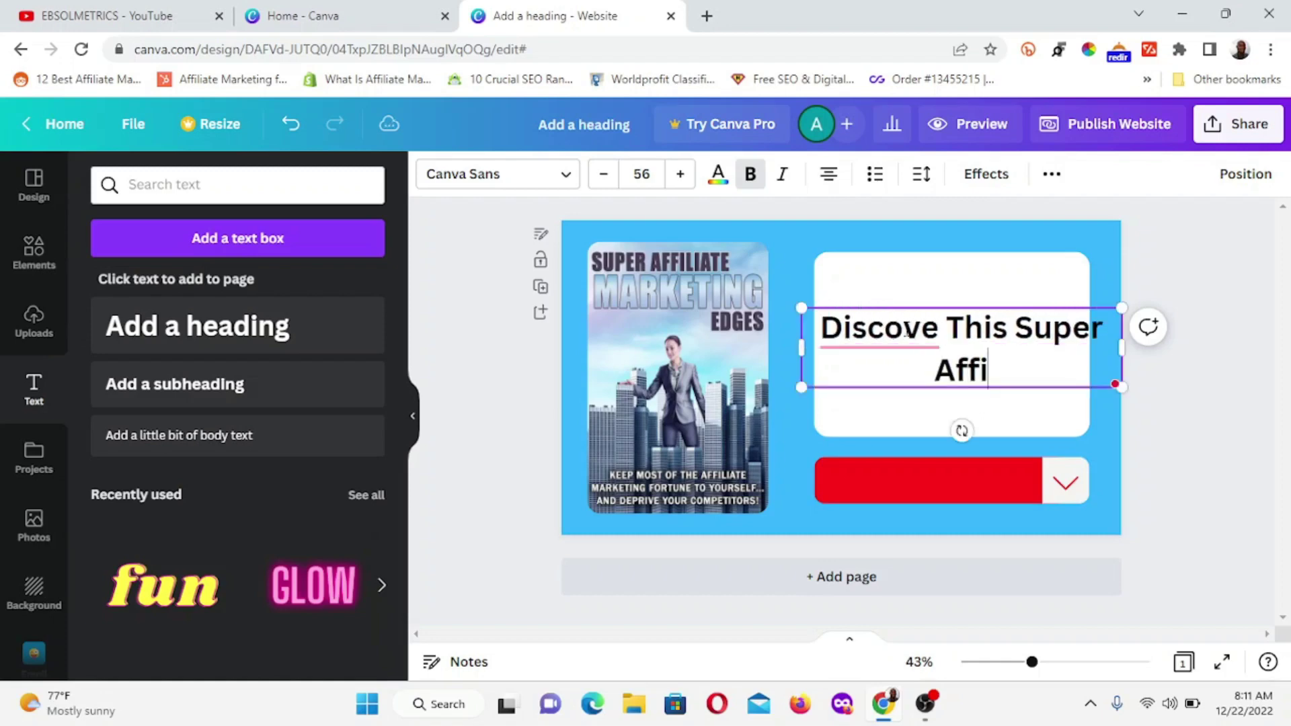
text(liate )
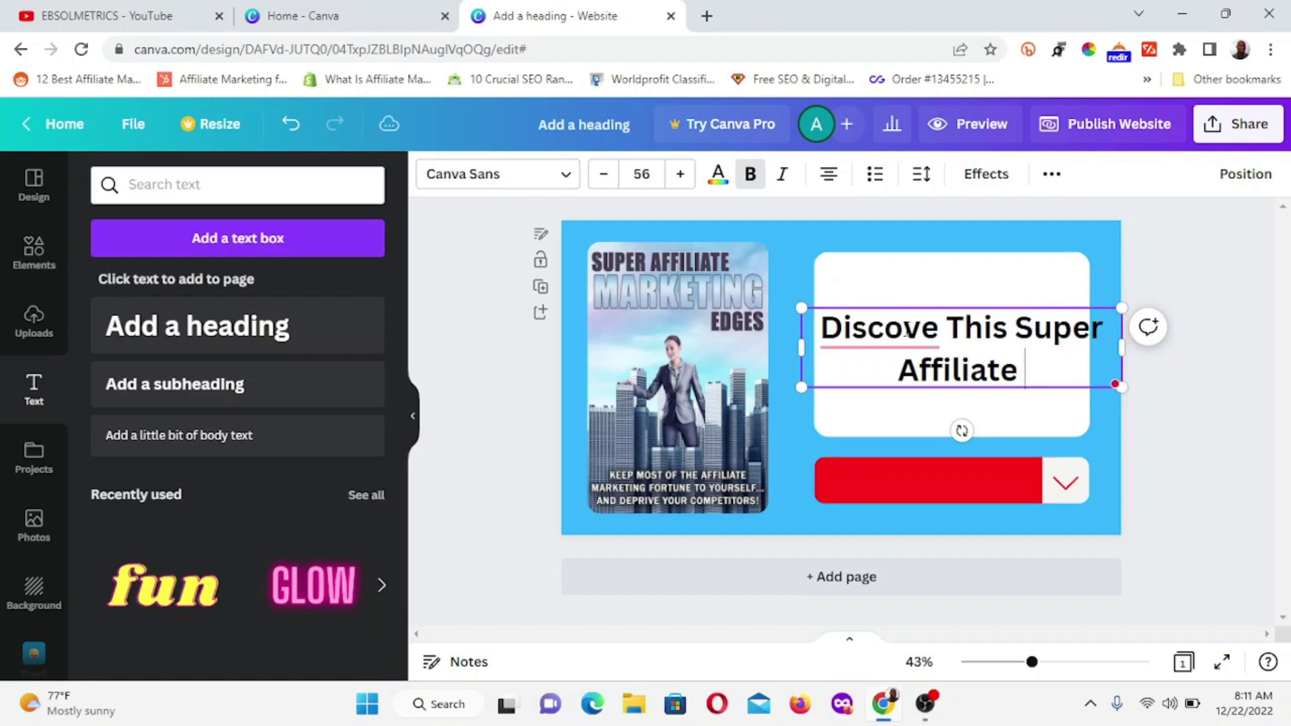
text(Market)
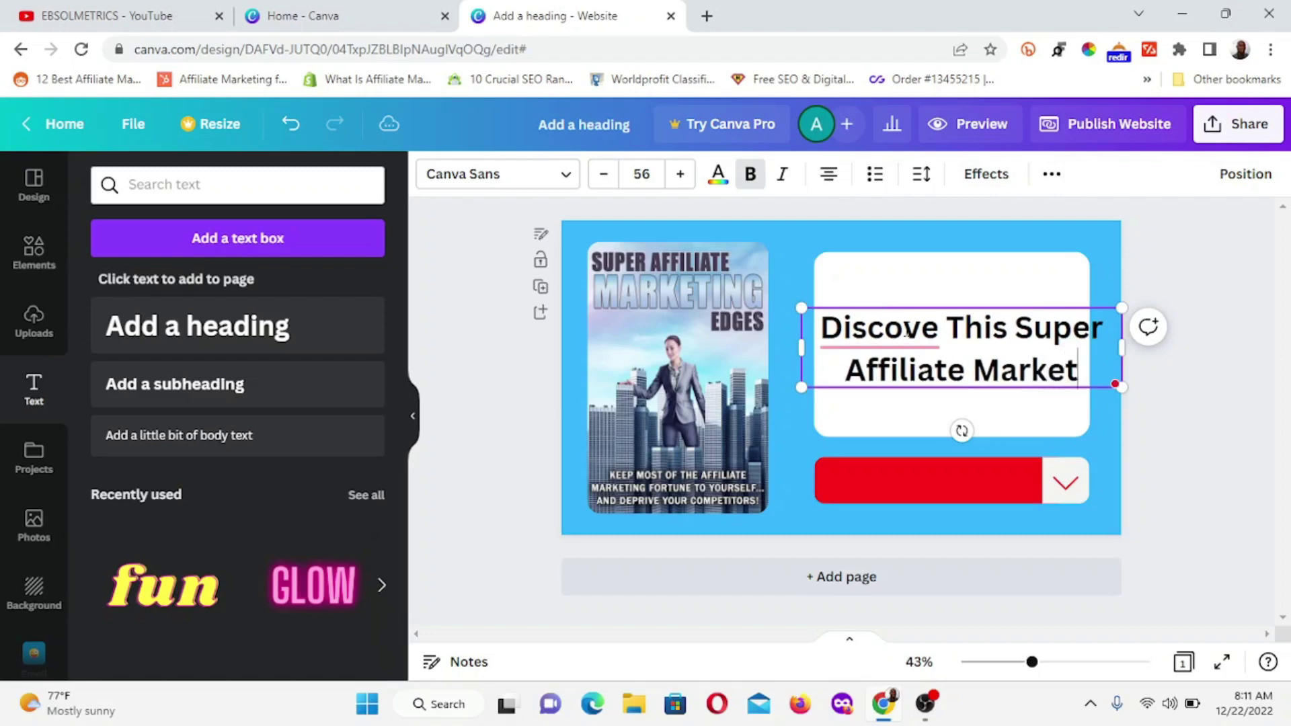
text(ing E)
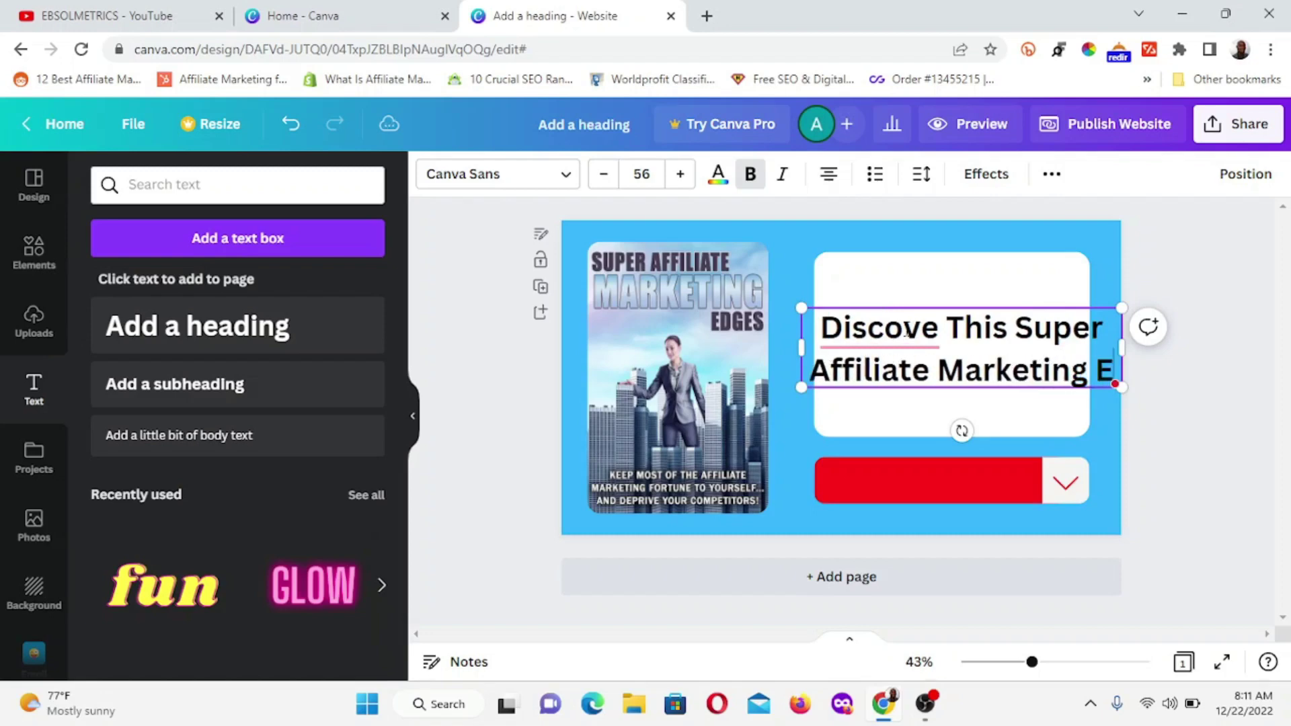
text(dges)
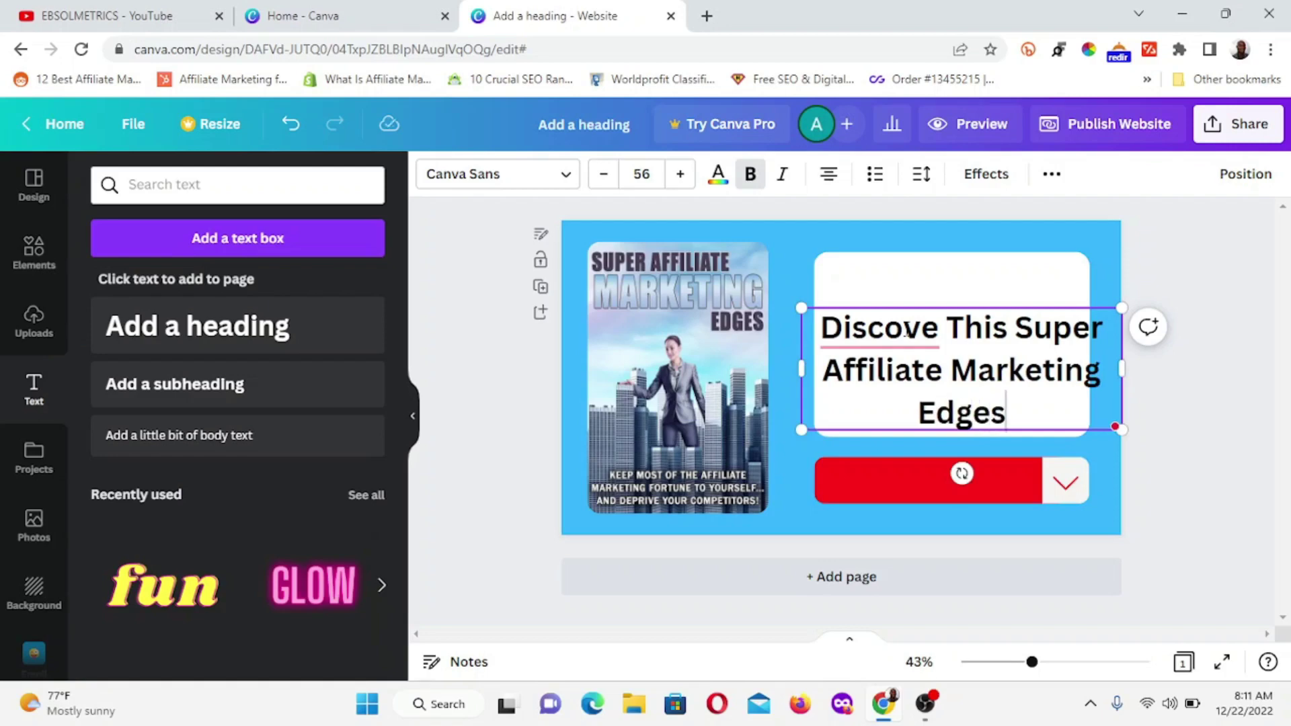
mouse_move(930, 348)
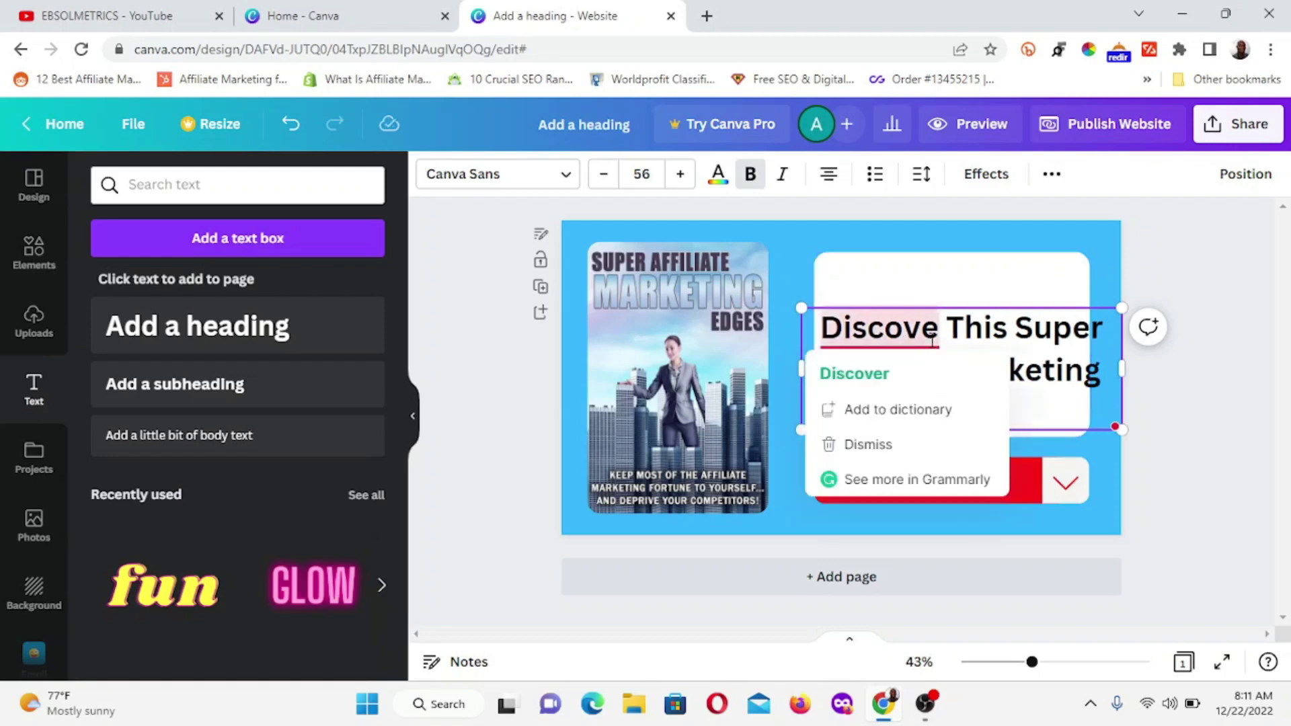
click(867, 372)
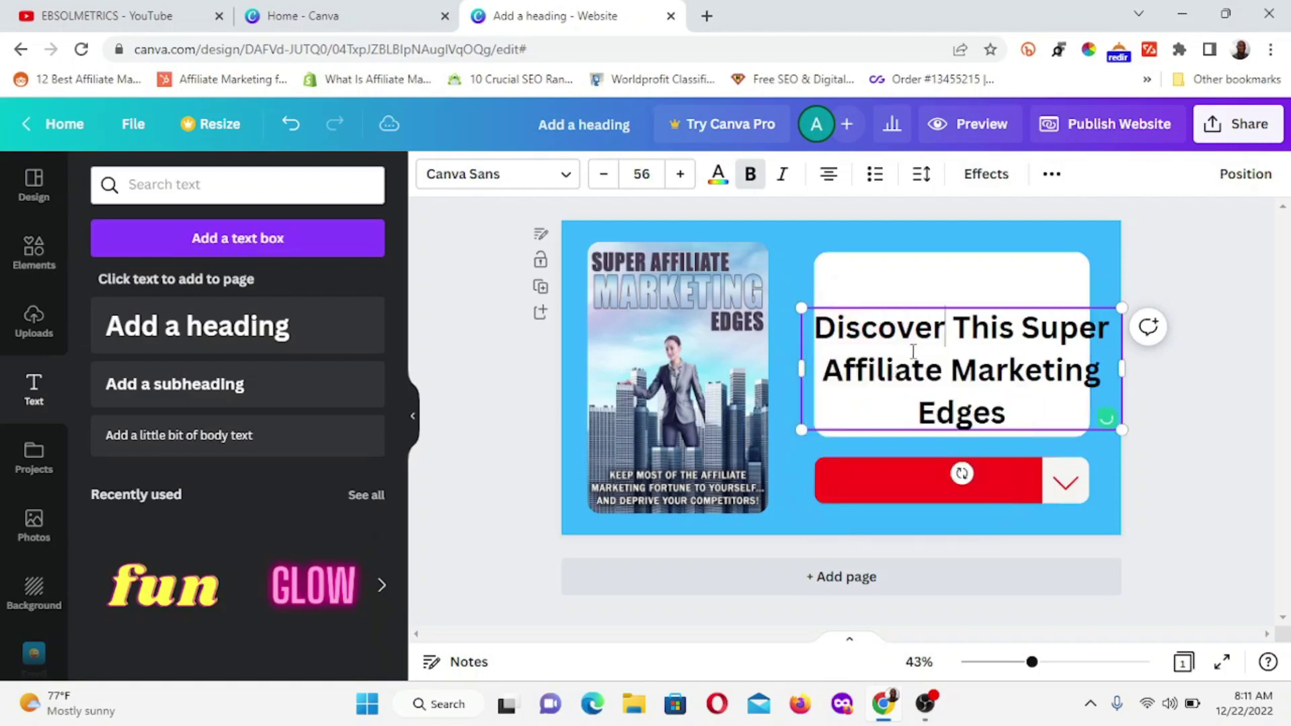
Step: Move the headline up within the white rectangle and set its font size to 45
click(1216, 277)
drag(948, 375, 948, 351)
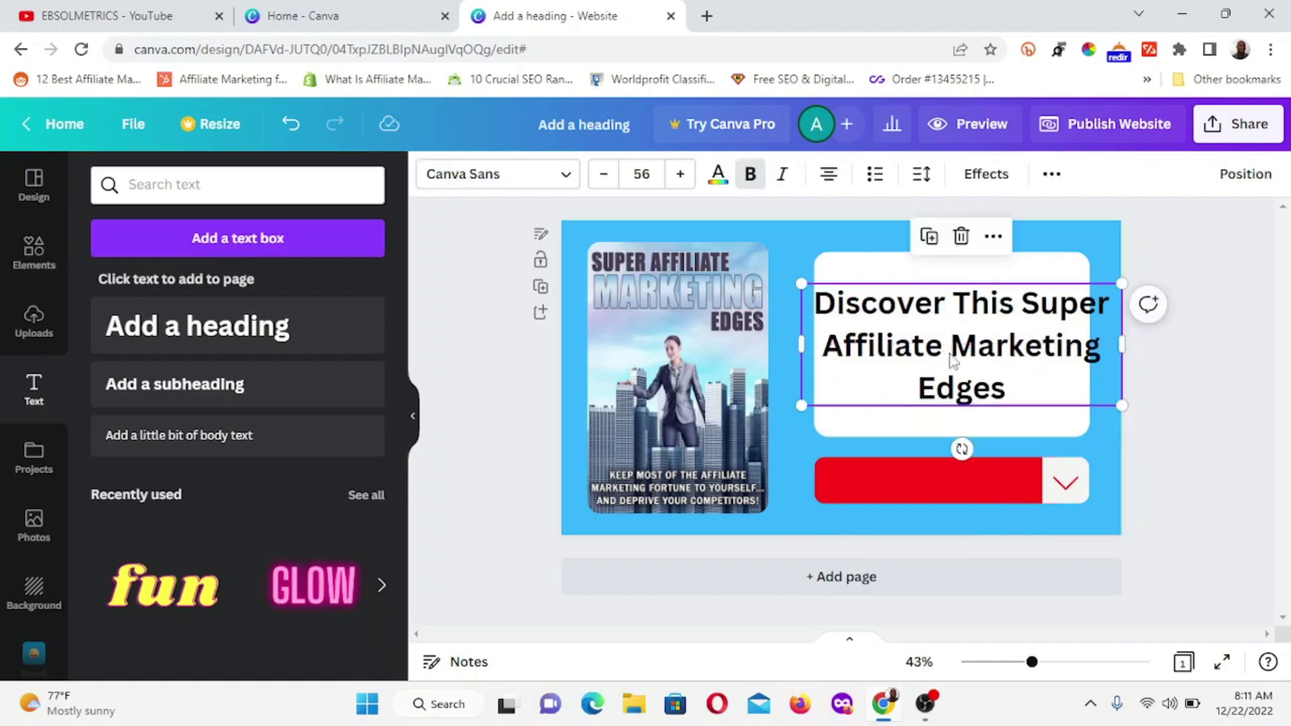
click(637, 169)
click(638, 168)
click(640, 168)
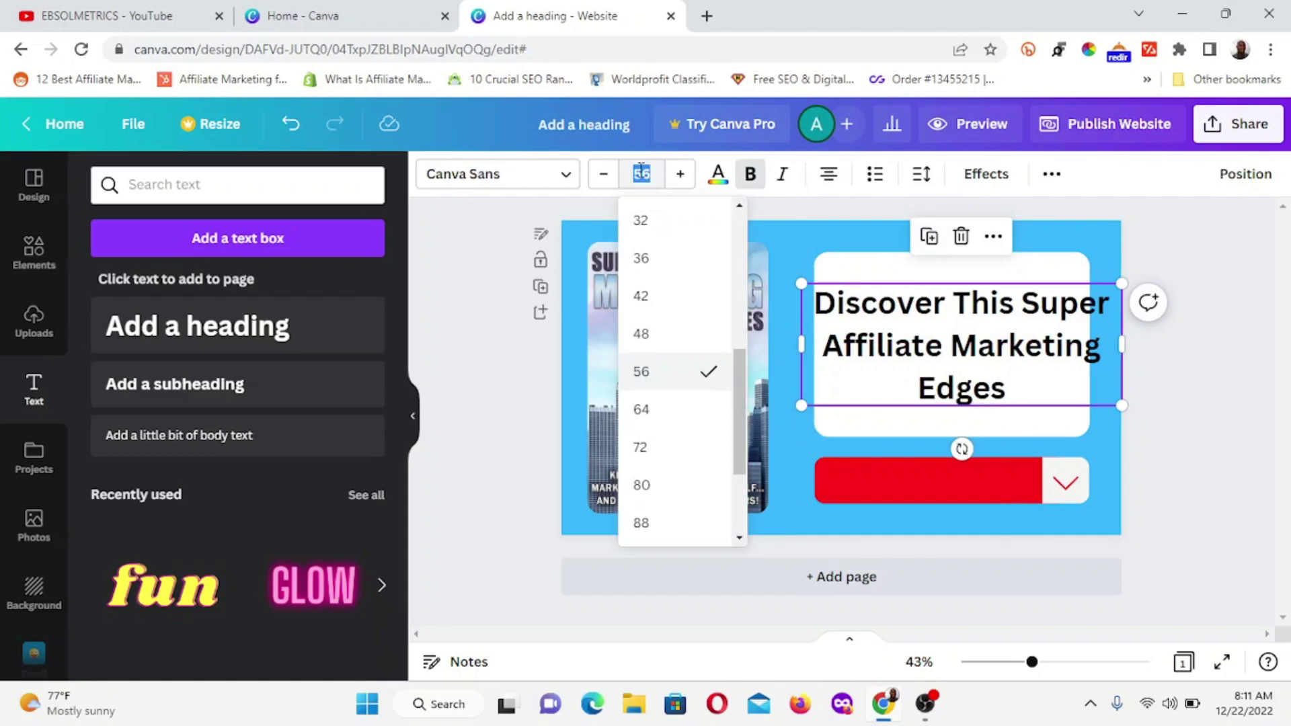
text(45)
key(Return)
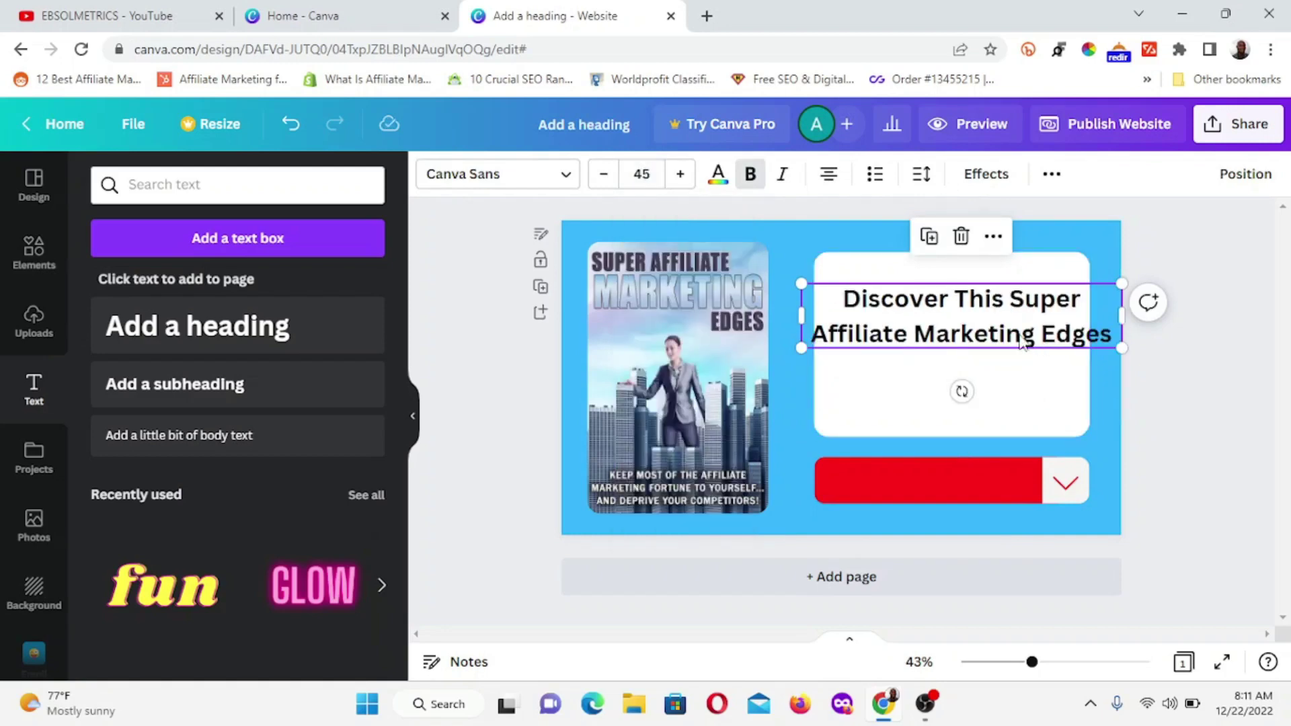
Step: Break the headline into three lines: "Discover This", "Super Affiliate" and "Marketing Edges"
click(1011, 301)
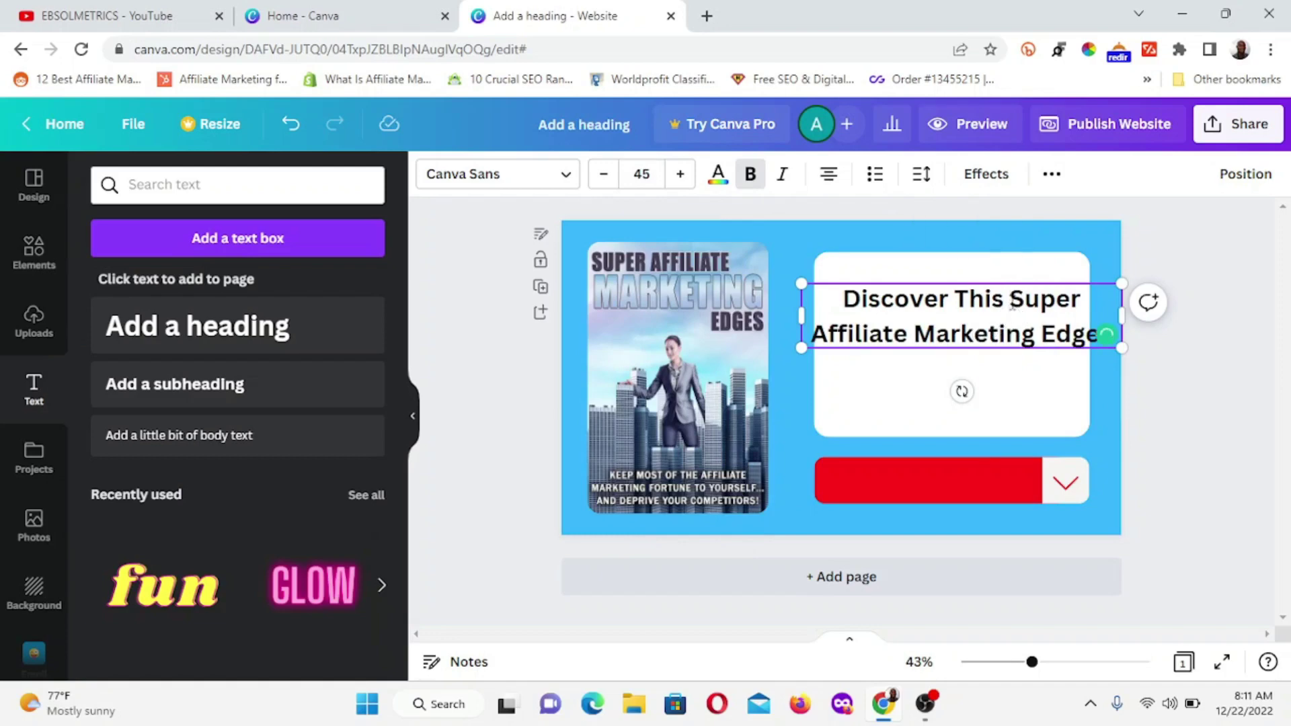
key(Return)
click(995, 330)
key(Return)
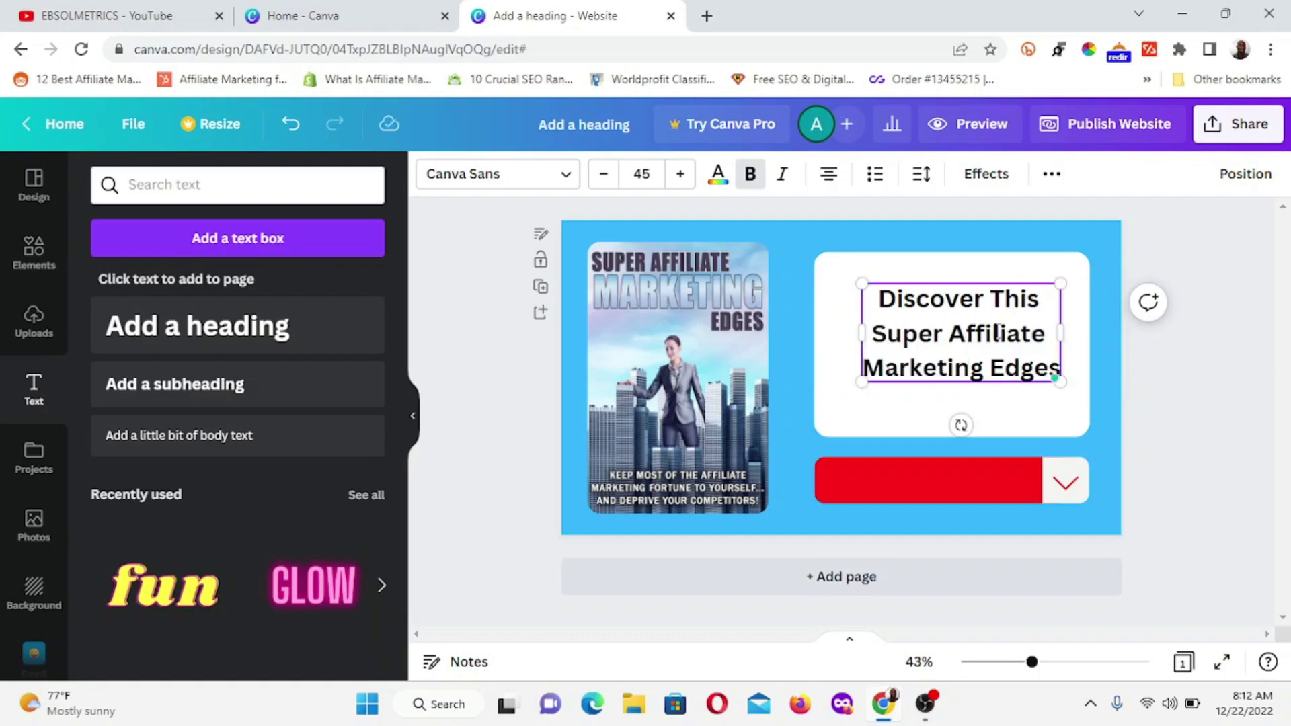
click(501, 437)
Step: Move the headline slightly down in the white rectangle and set its font size to 55
drag(909, 343, 907, 361)
click(644, 173)
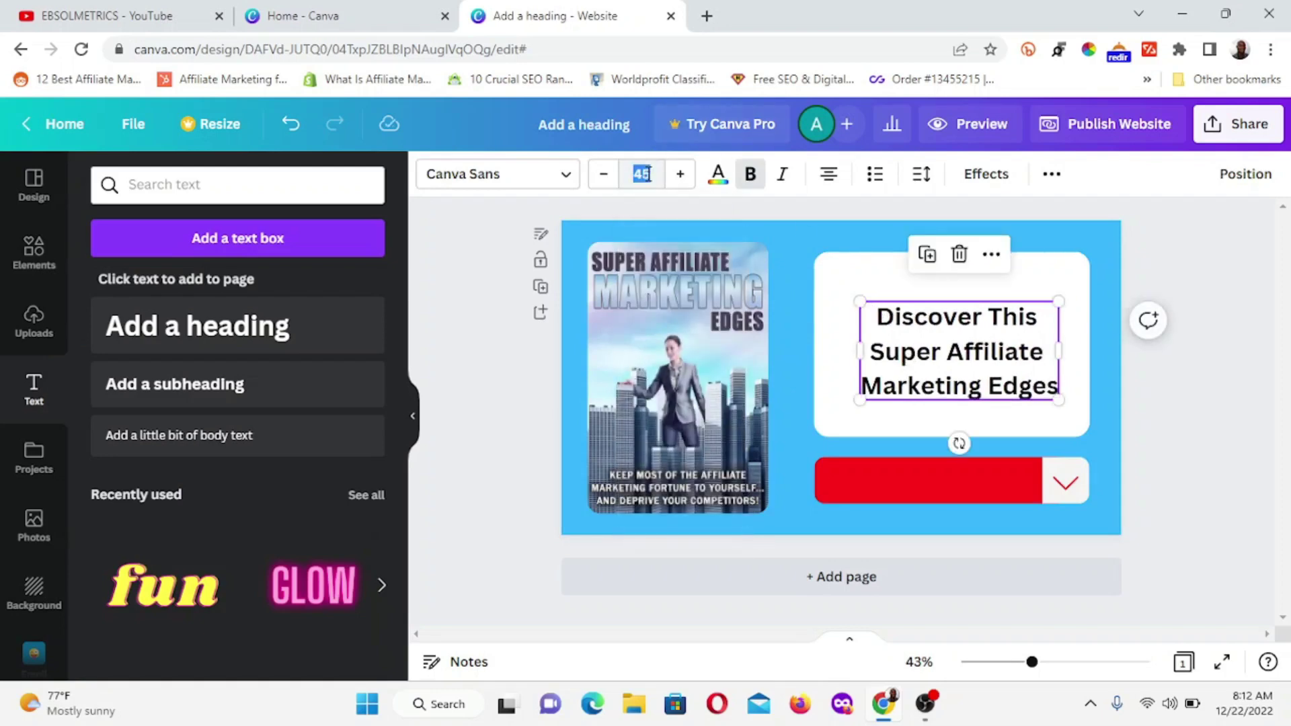
text(55)
key(Return)
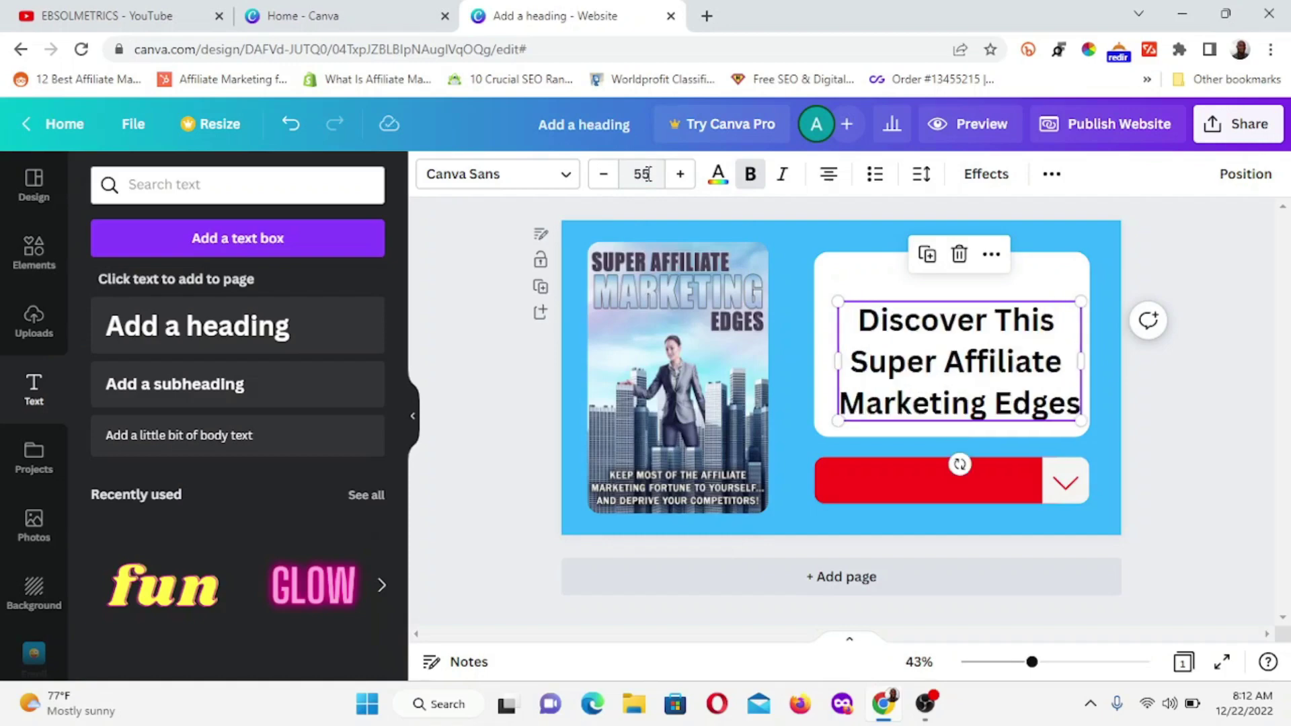
Step: Center the headline horizontally and vertically within the white rectangle
click(515, 404)
drag(913, 414, 899, 389)
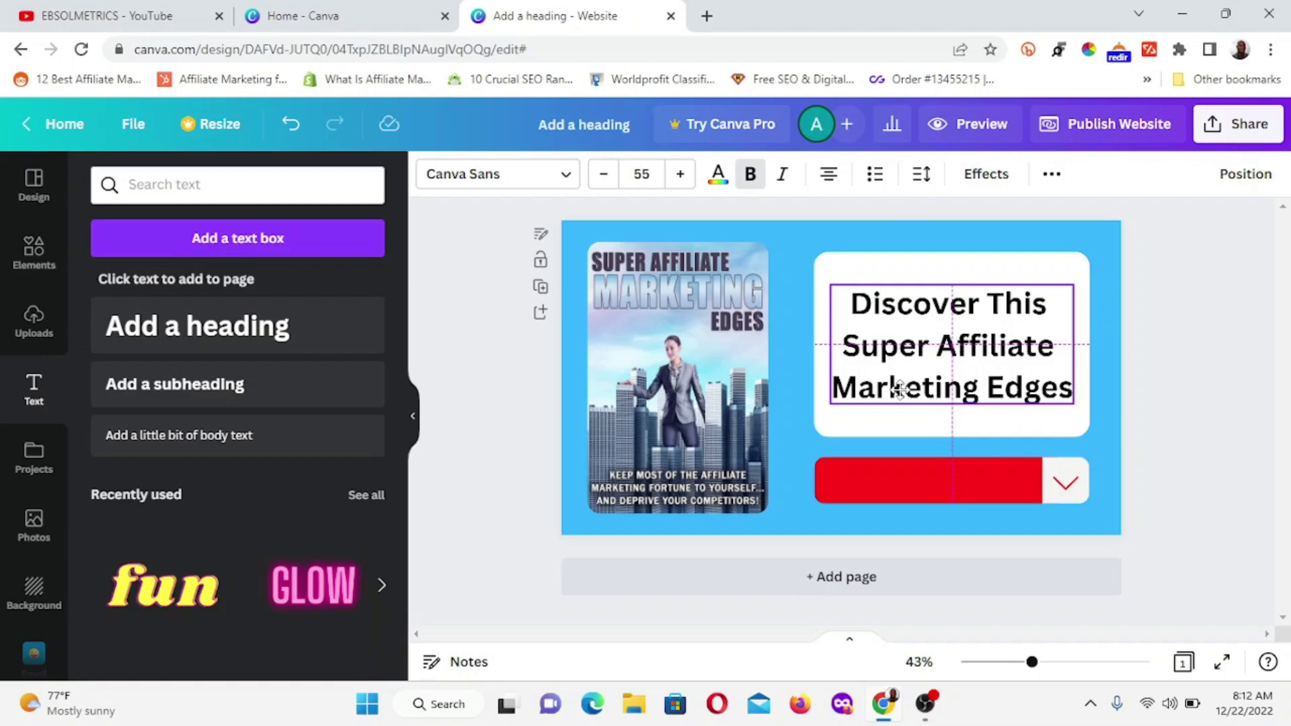
drag(900, 389, 899, 388)
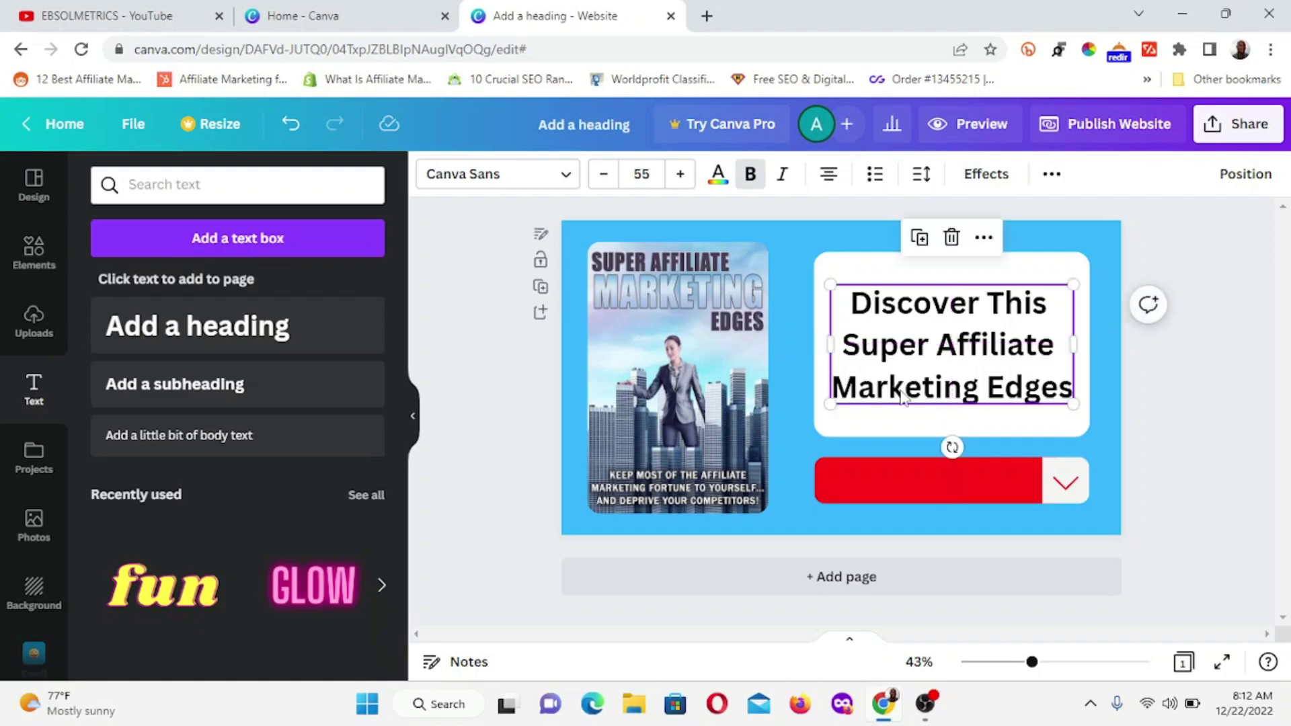
click(1170, 422)
Step: Change the headline's text color to the light blue from the document colors
click(912, 356)
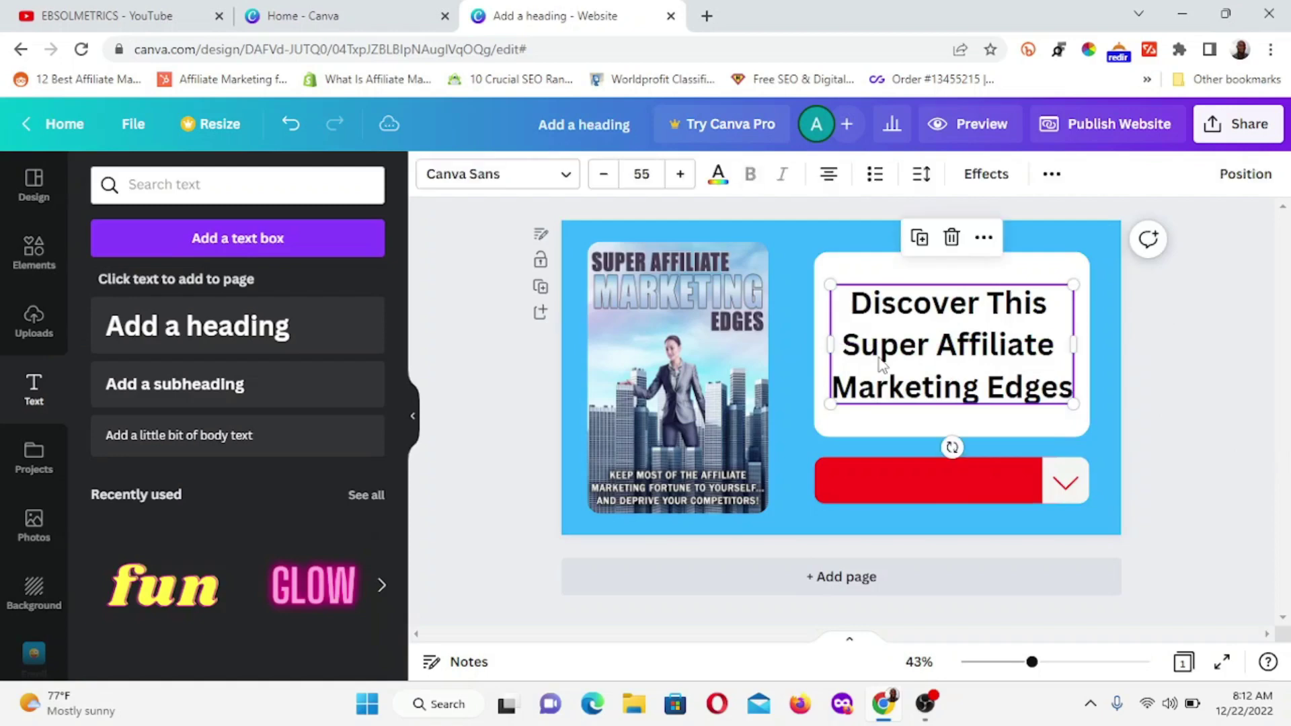
key(ctrl+b)
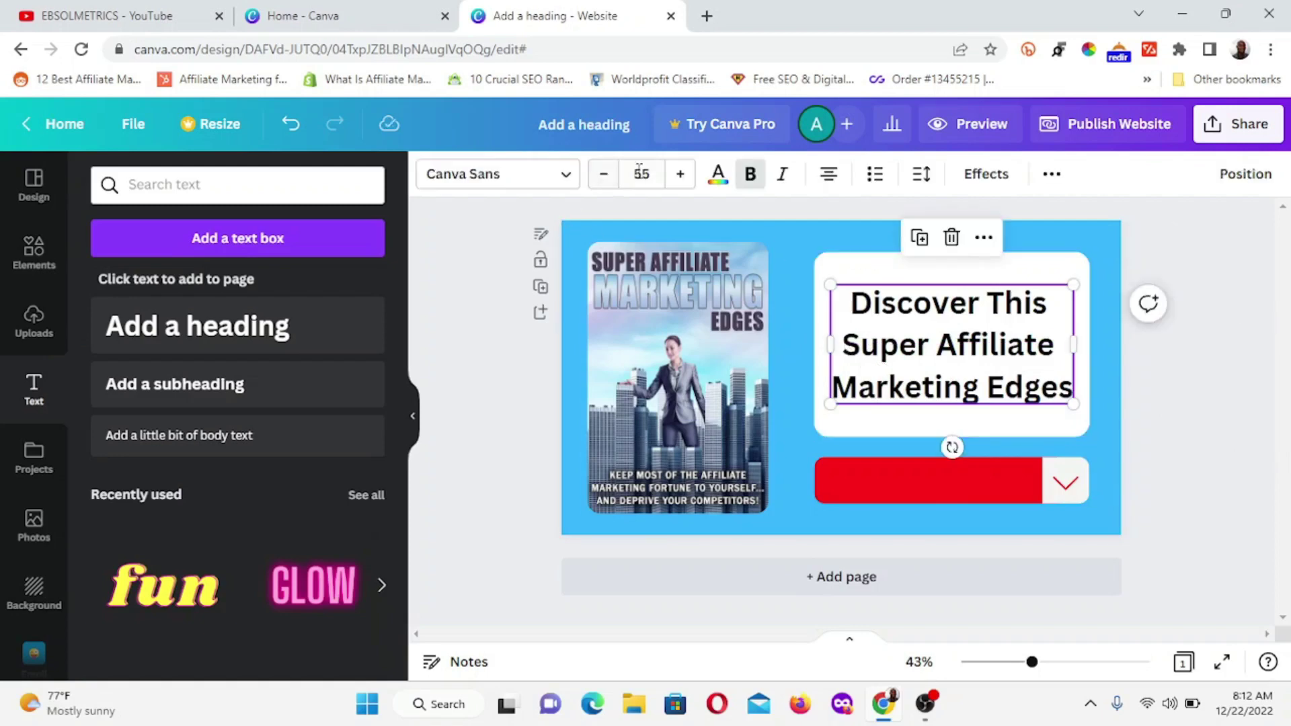
click(717, 187)
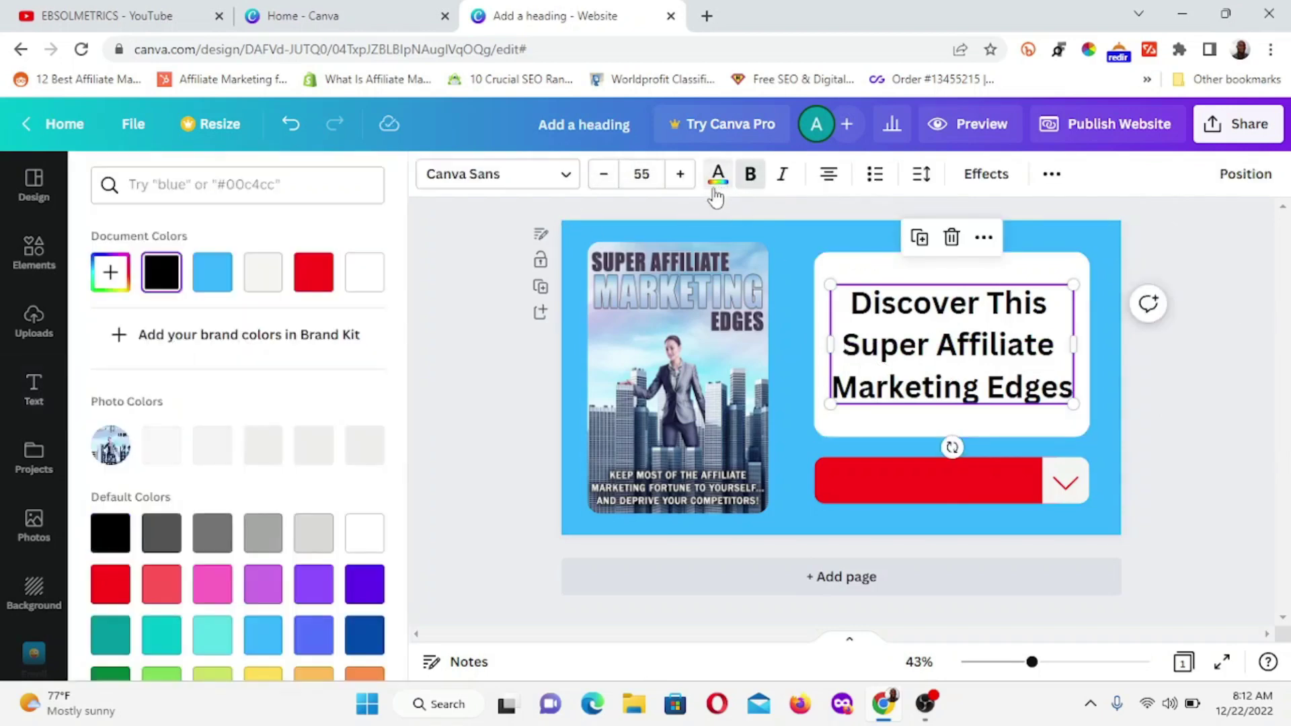
click(212, 271)
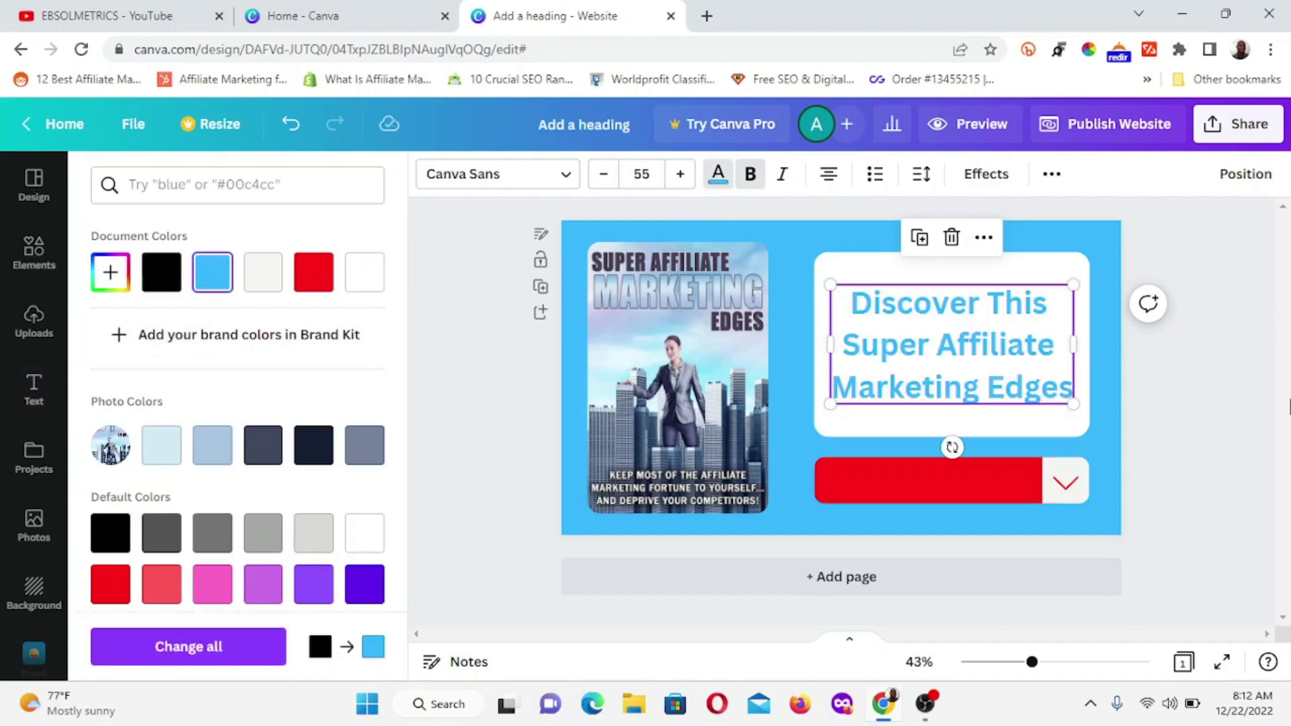
click(1250, 407)
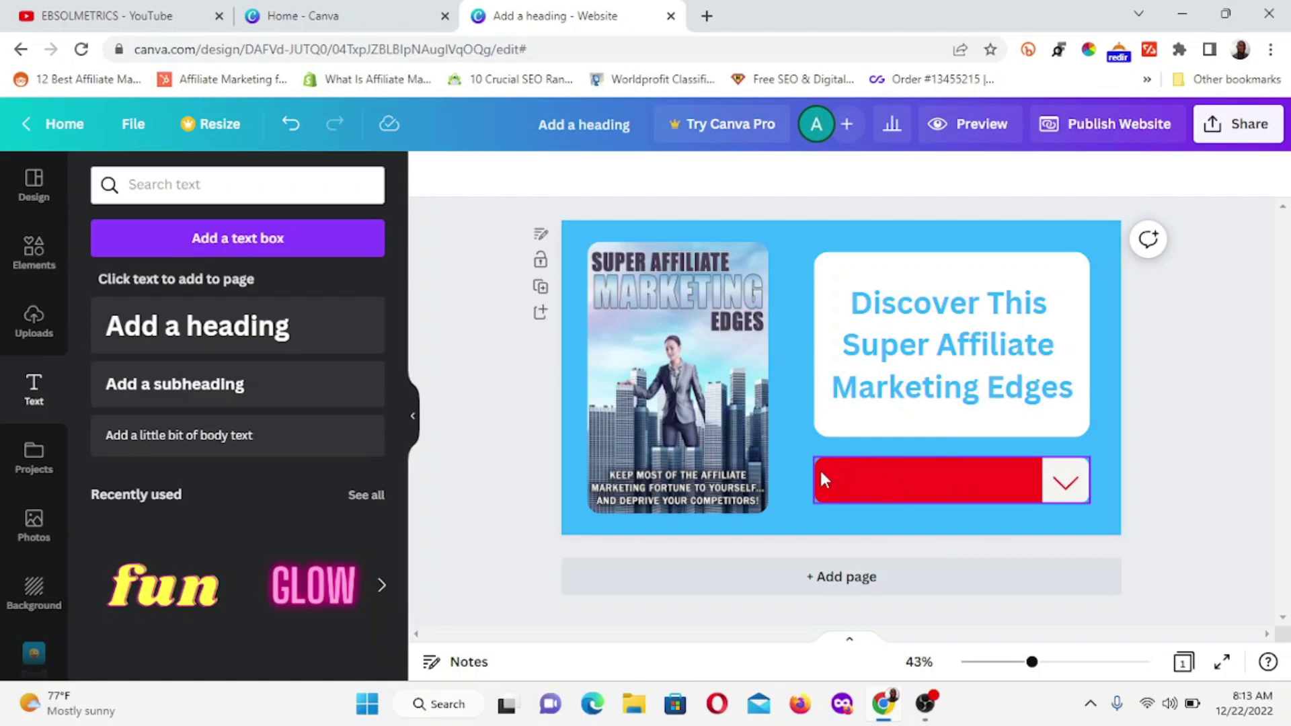
Step: Add another heading to the page and move it onto the red button
click(941, 455)
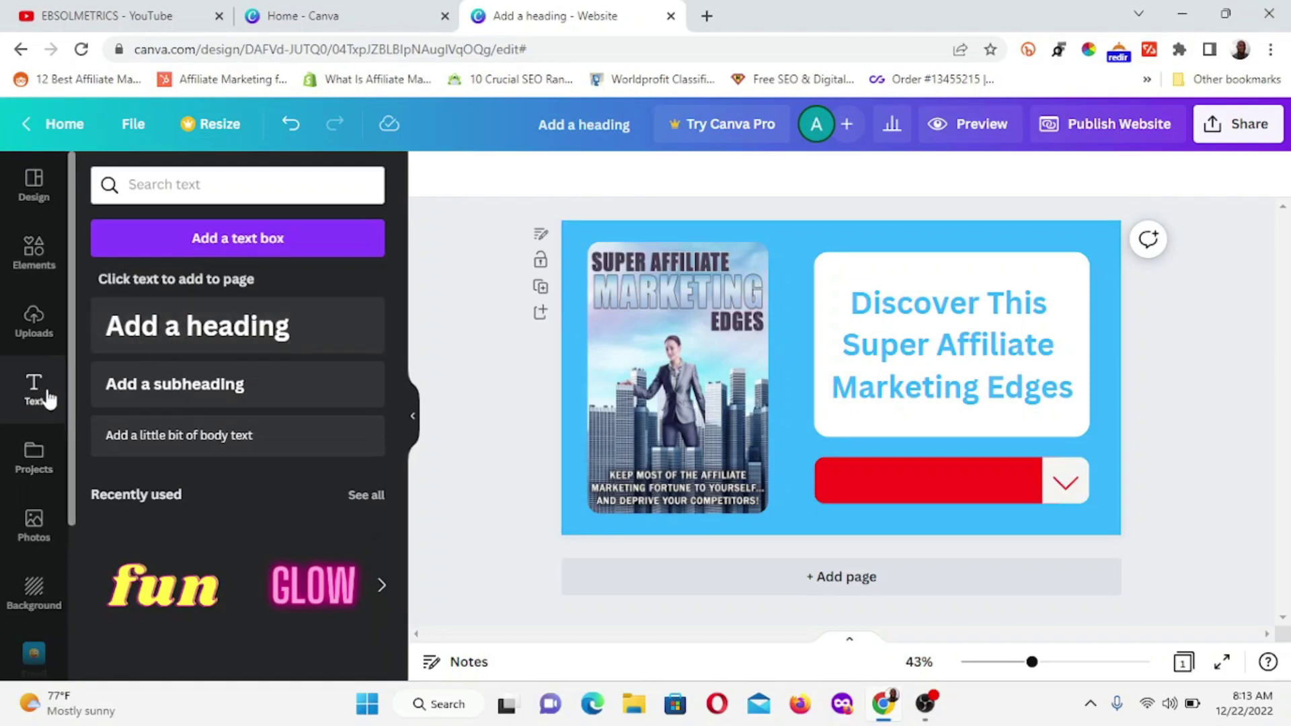
click(168, 330)
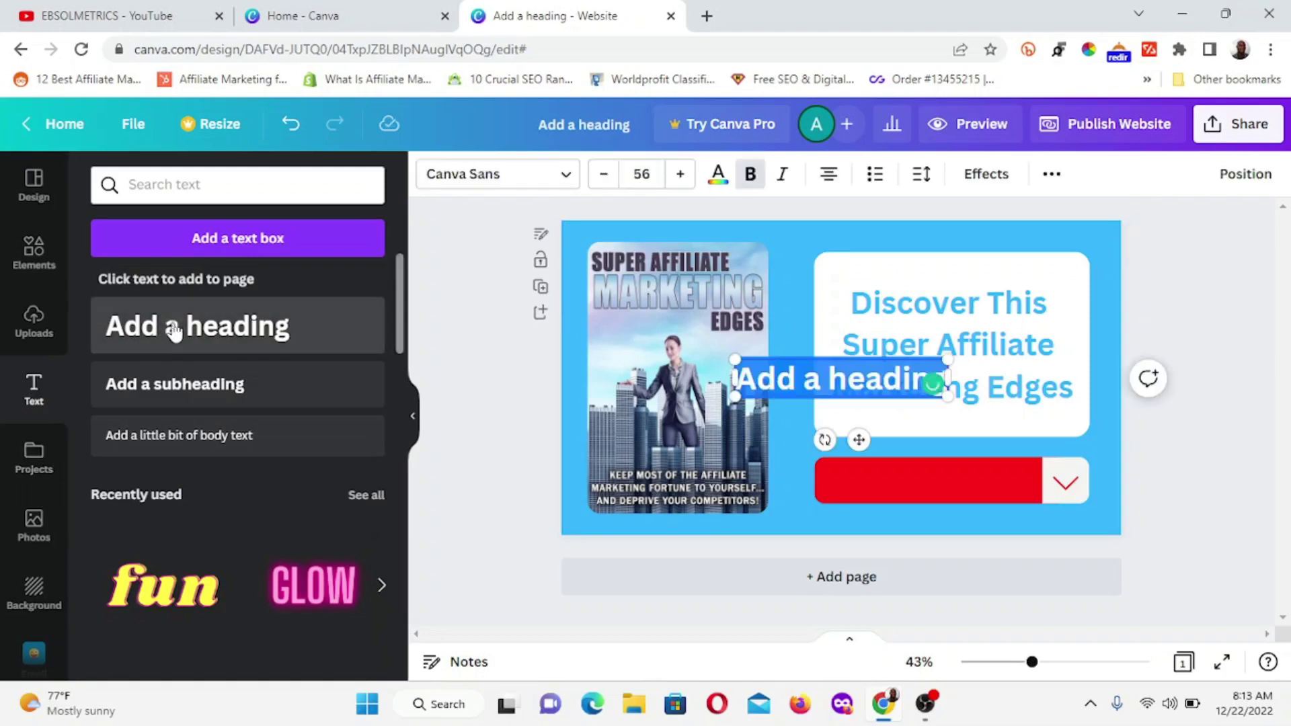
click(1217, 291)
drag(881, 388, 869, 478)
Step: Replace the placeholder text of the heading on the red button with "Click Here"
double_click(869, 480)
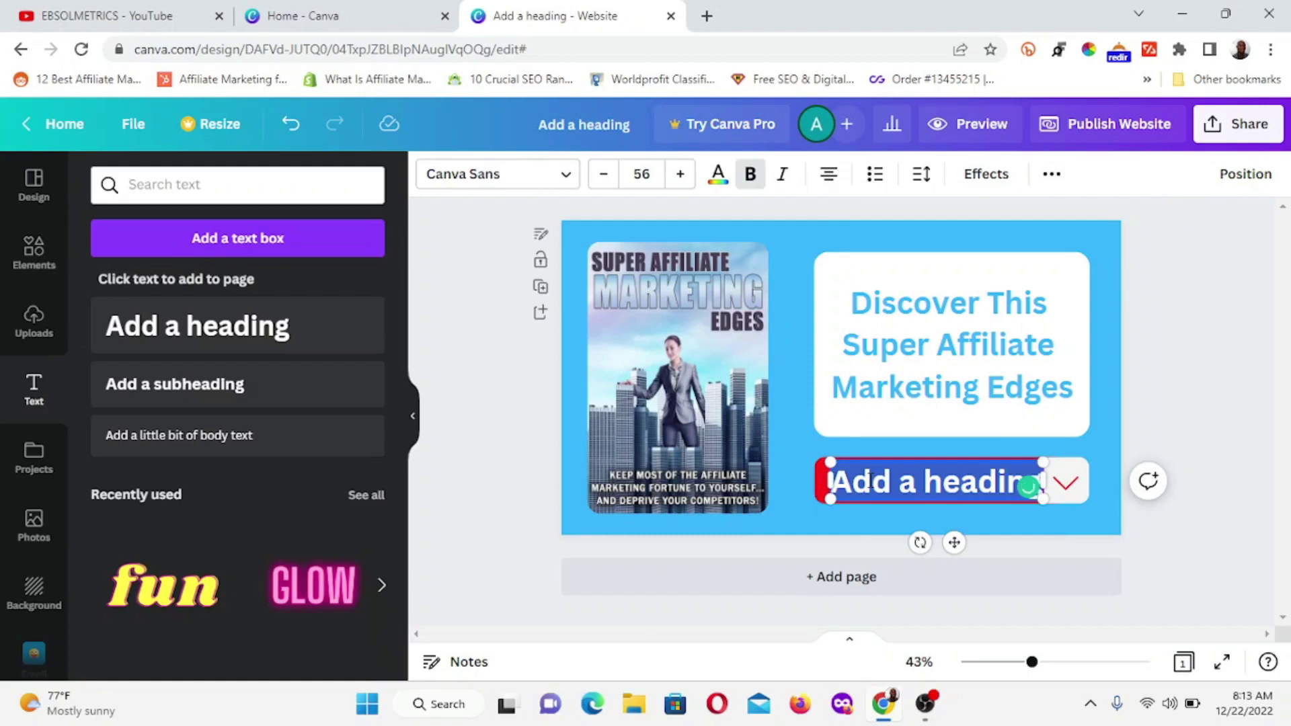
text(Clich)
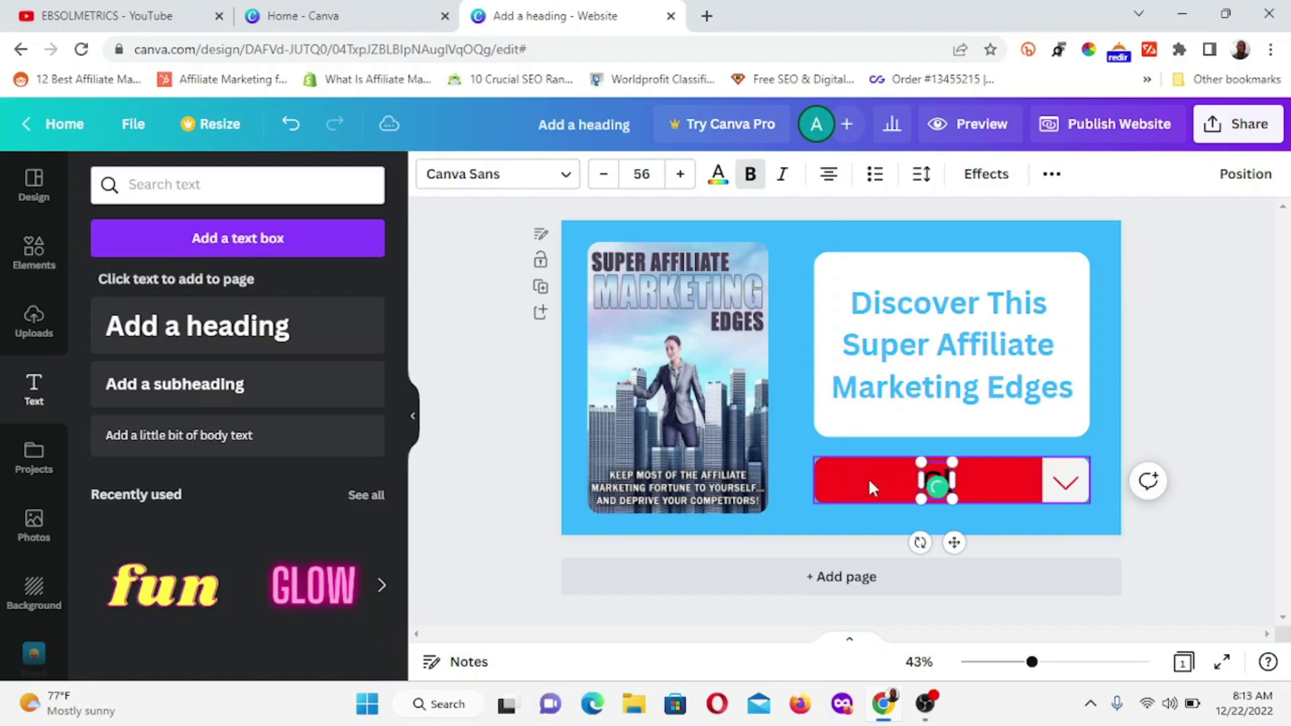
key(BackSpace)
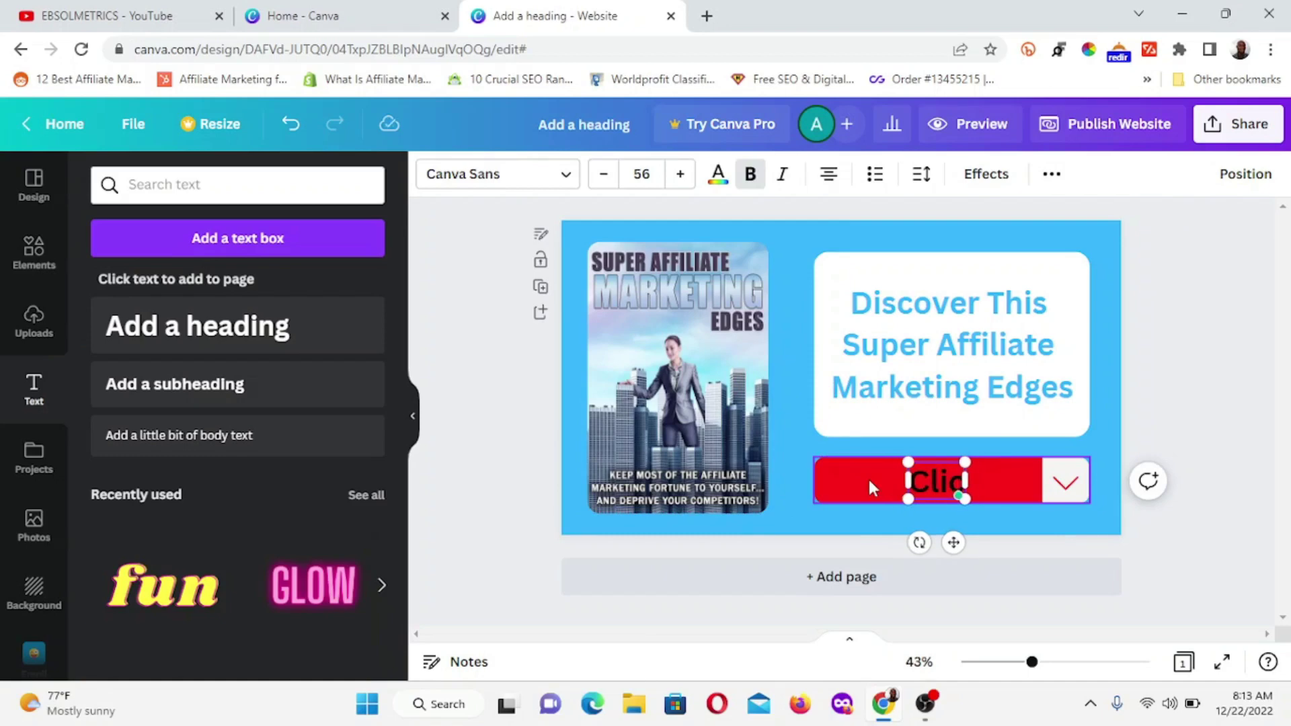
text(k Here)
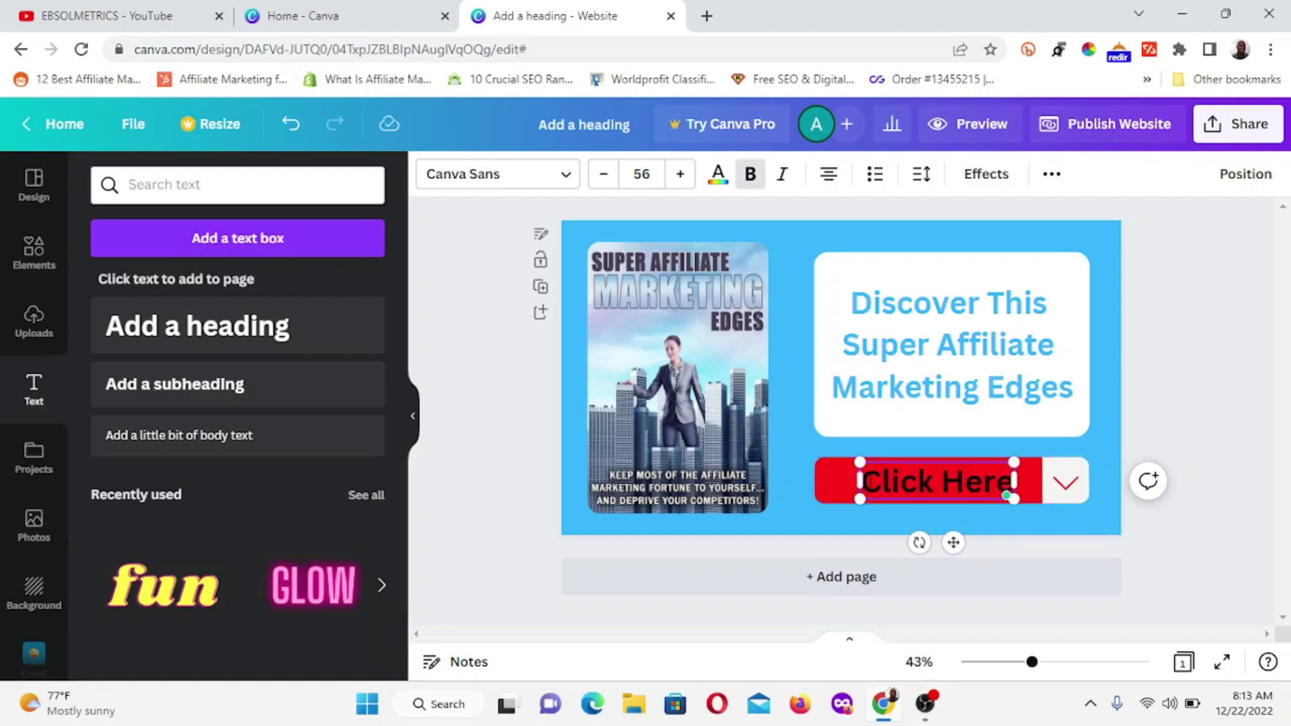
Step: Replace the label on the red button with "CLICK HERE TO Learn More"
key(BackSpace)
key(BackSpace)
key(BackSpace)
key(BackSpace)
key(BackSpace)
key(BackSpace)
key(BackSpace)
key(BackSpace)
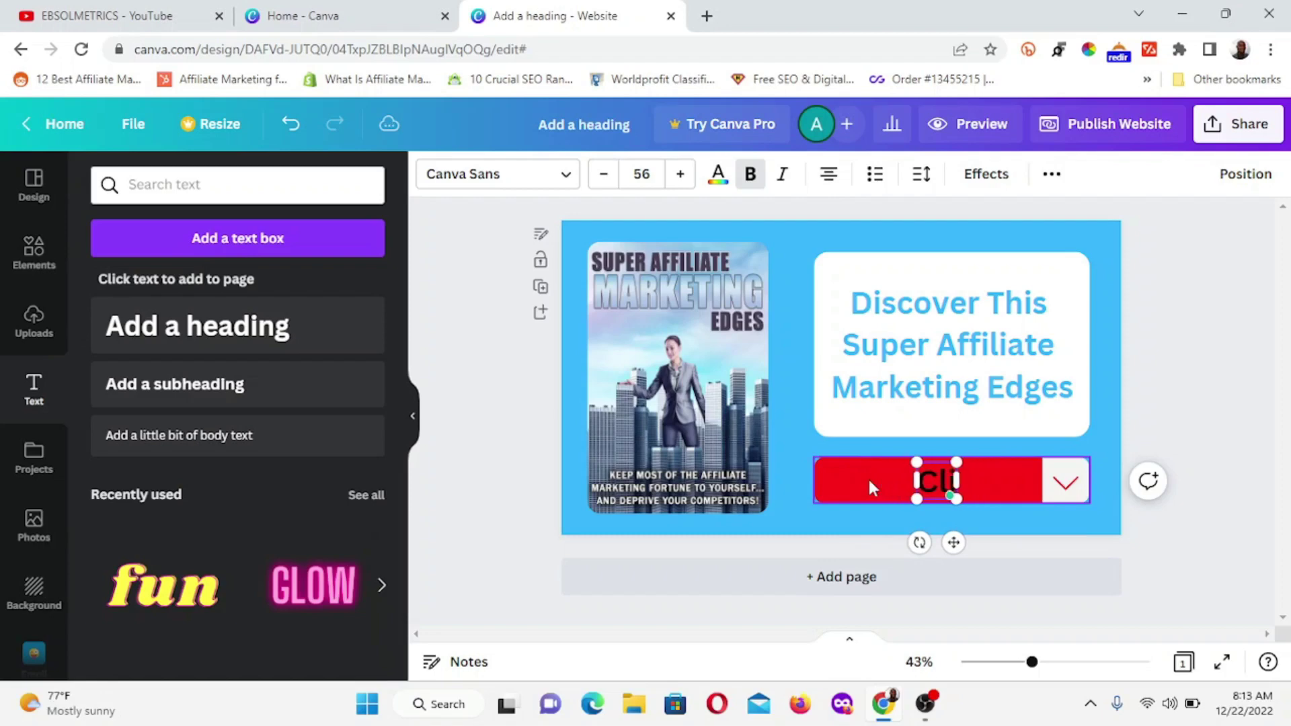
key(BackSpace)
key(Caps_Lock)
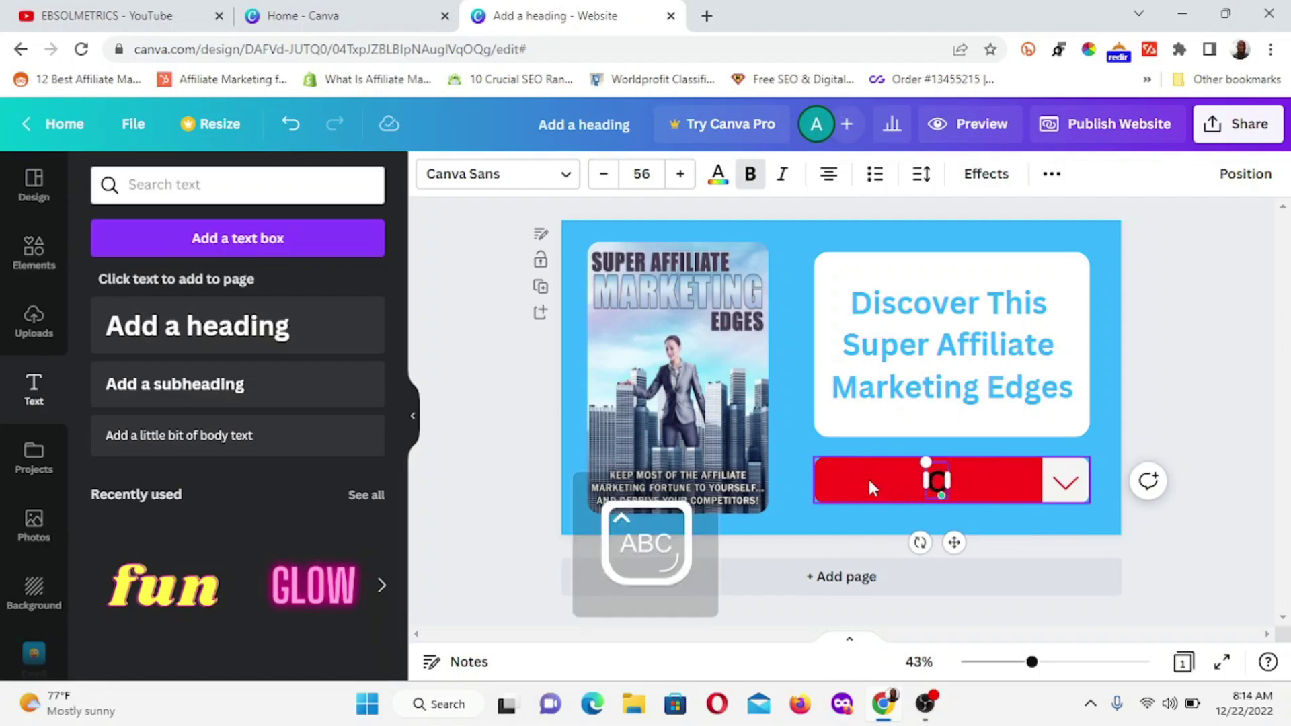
text(LICK HERE)
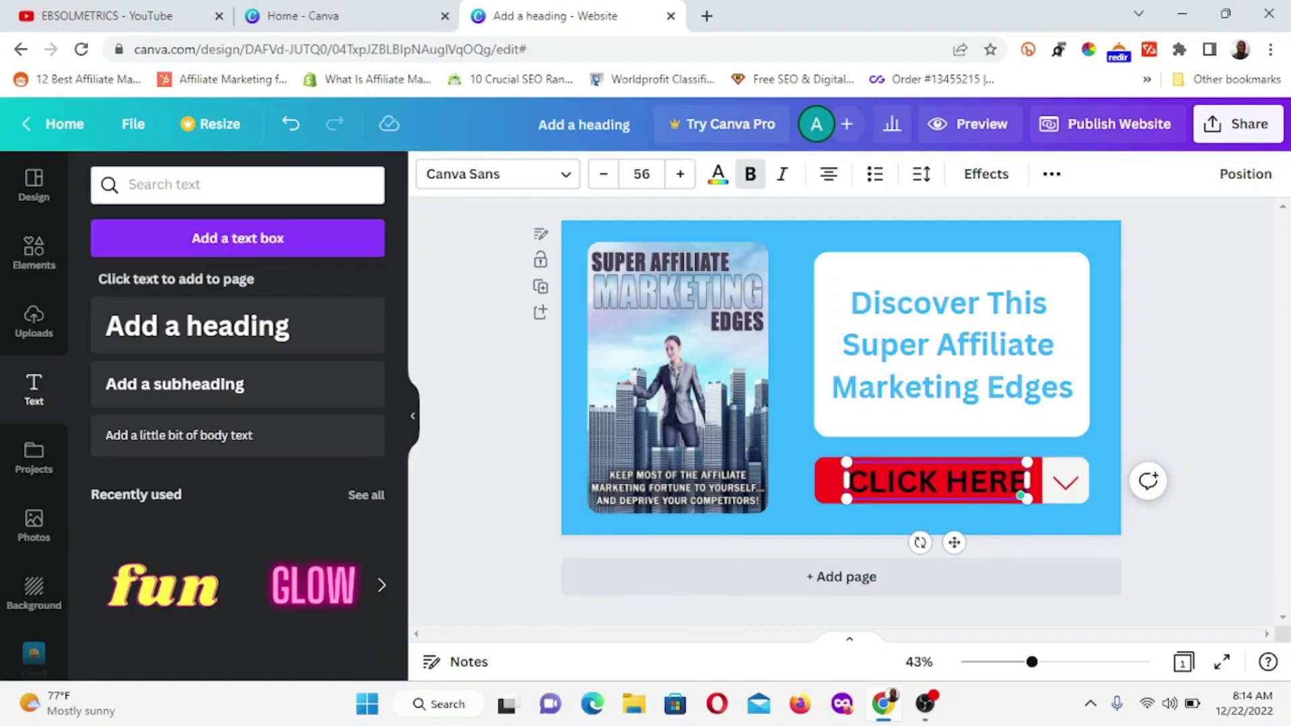
key(Caps_Lock)
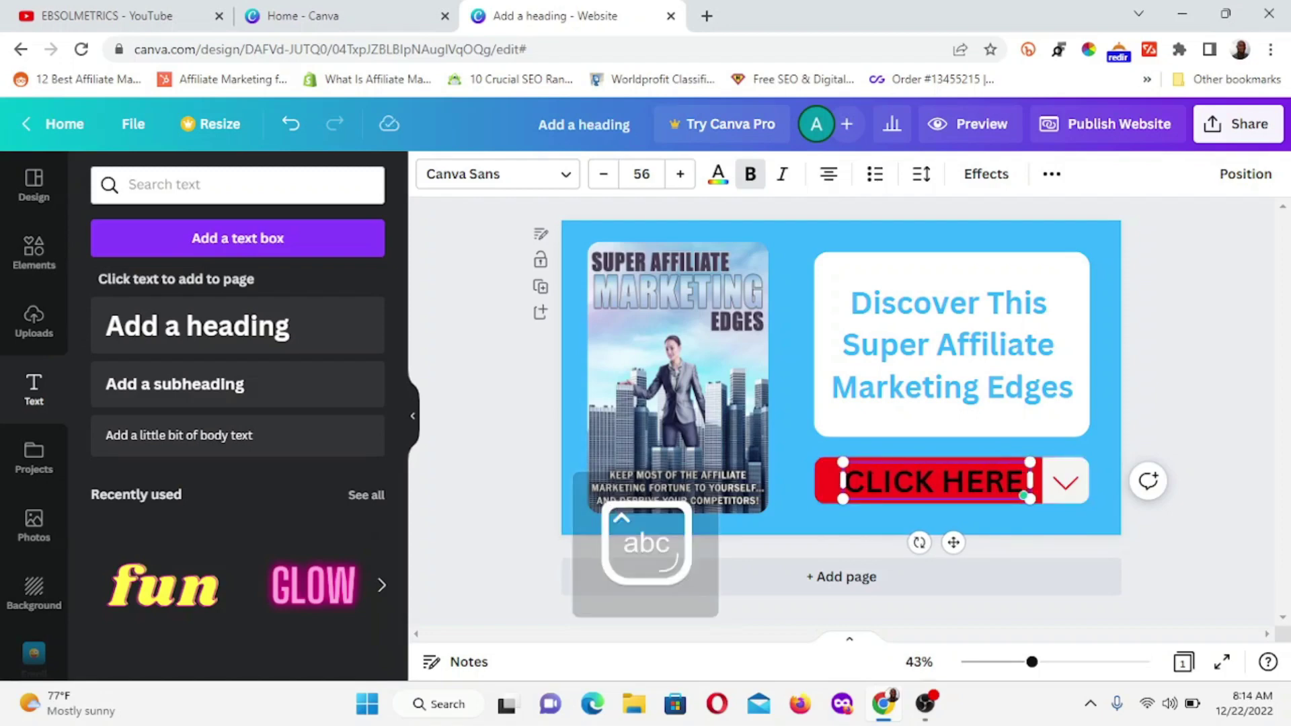
text(TO)
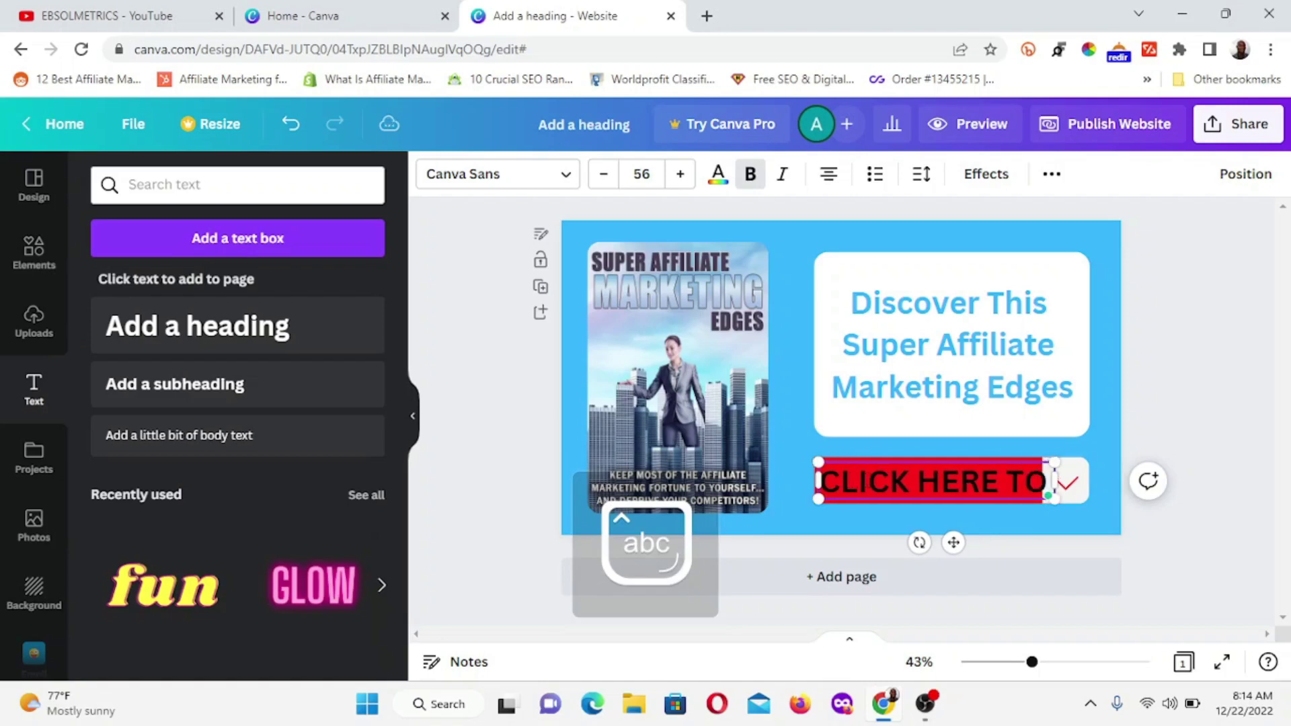
text( Lear)
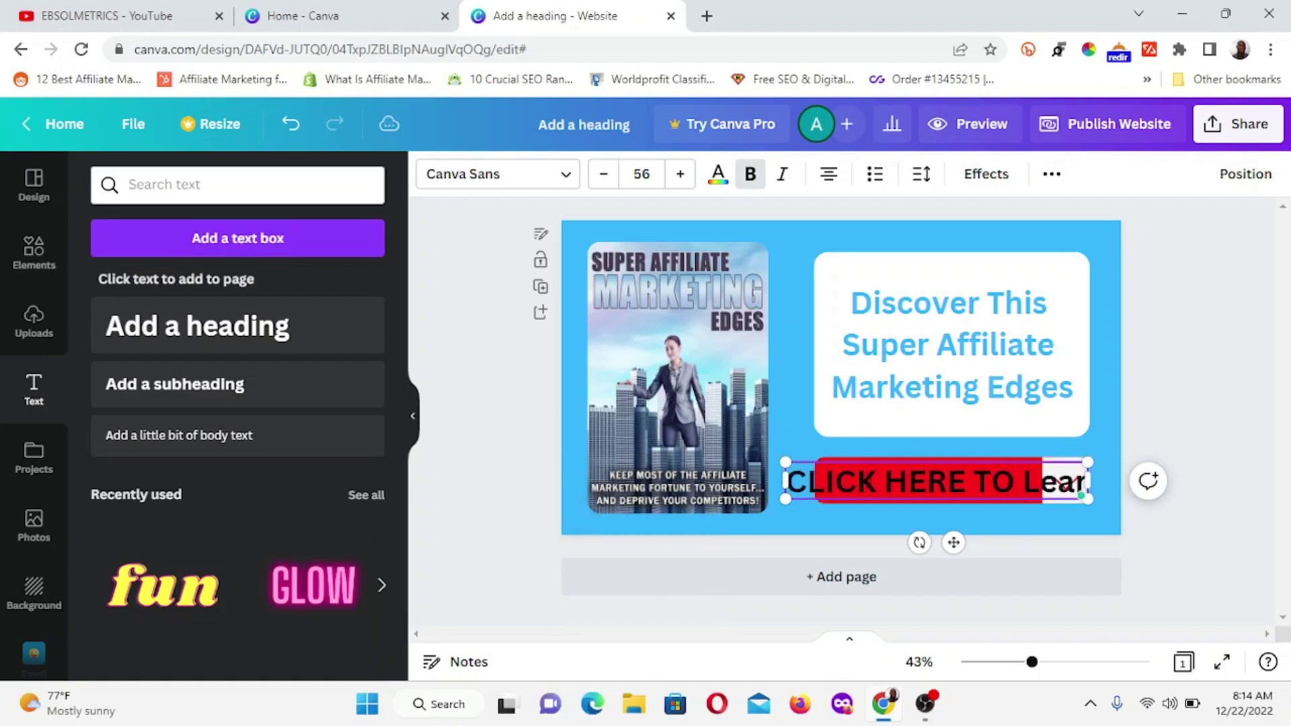
text(n More)
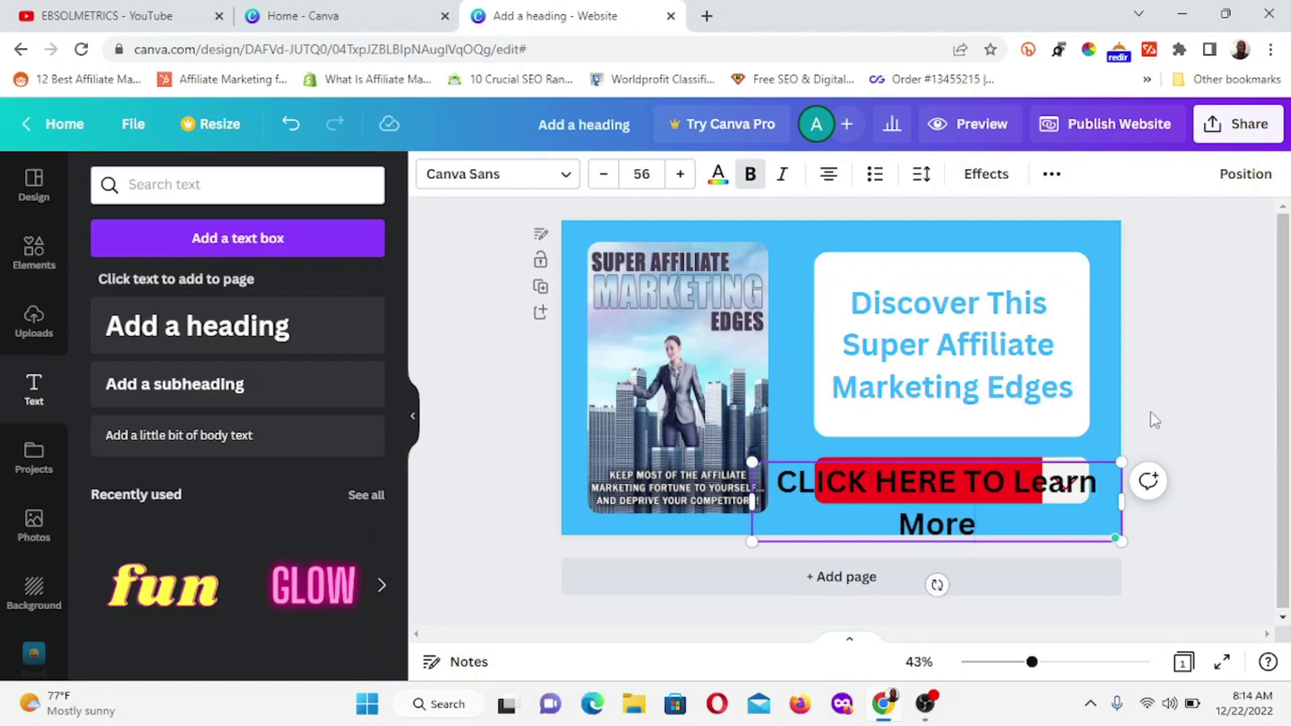
click(1164, 378)
Step: Set the button label's font size to 25 and move the label to the middle of the button's height
click(906, 479)
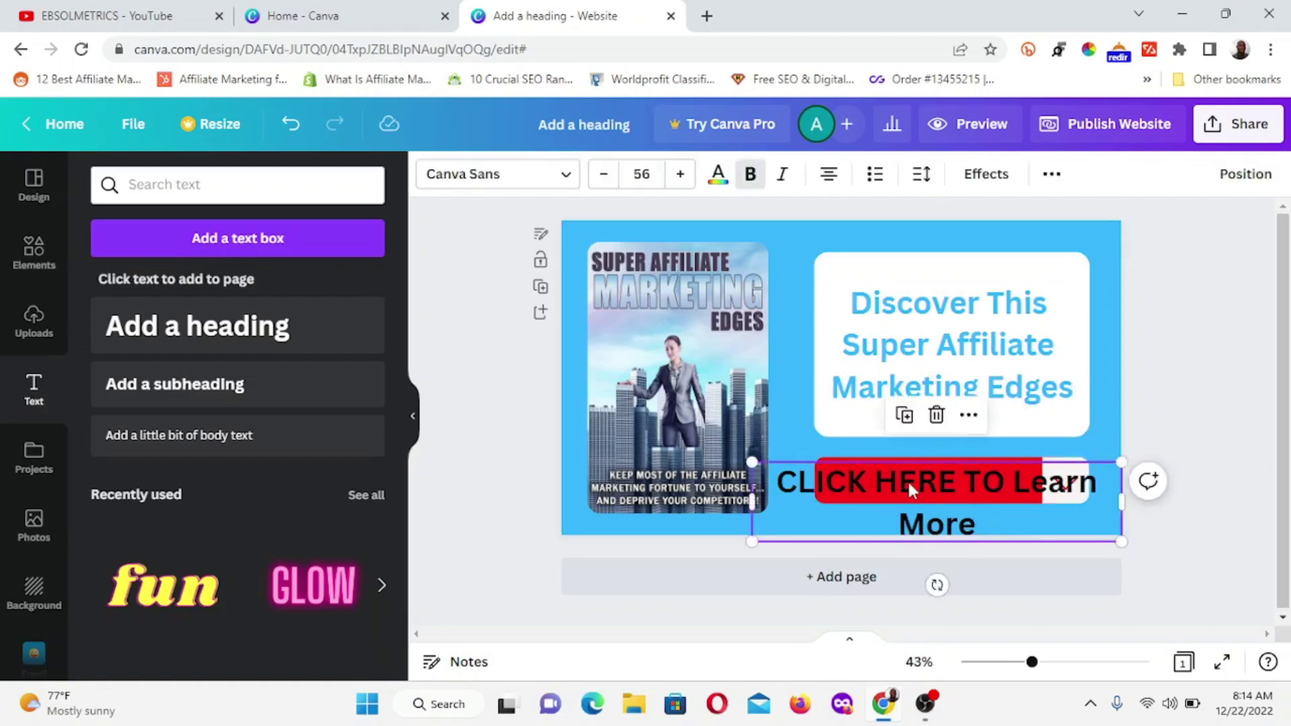
click(642, 175)
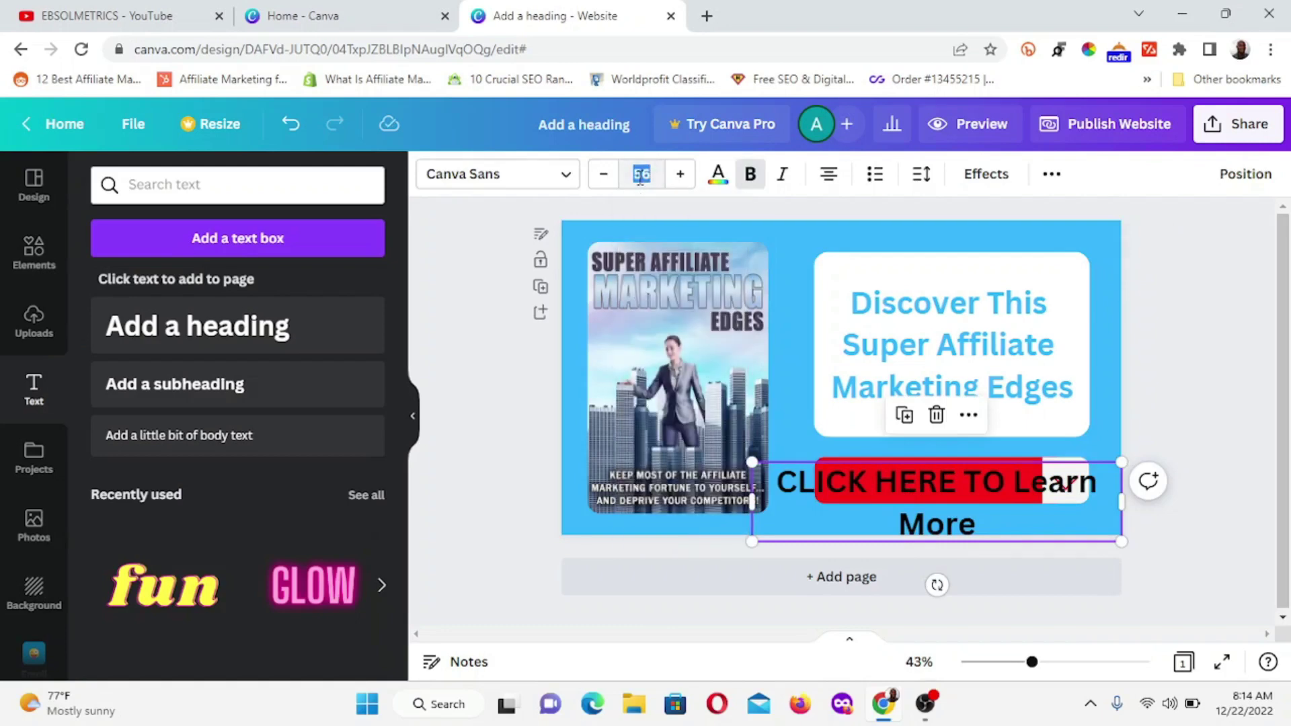
text(25)
key(Return)
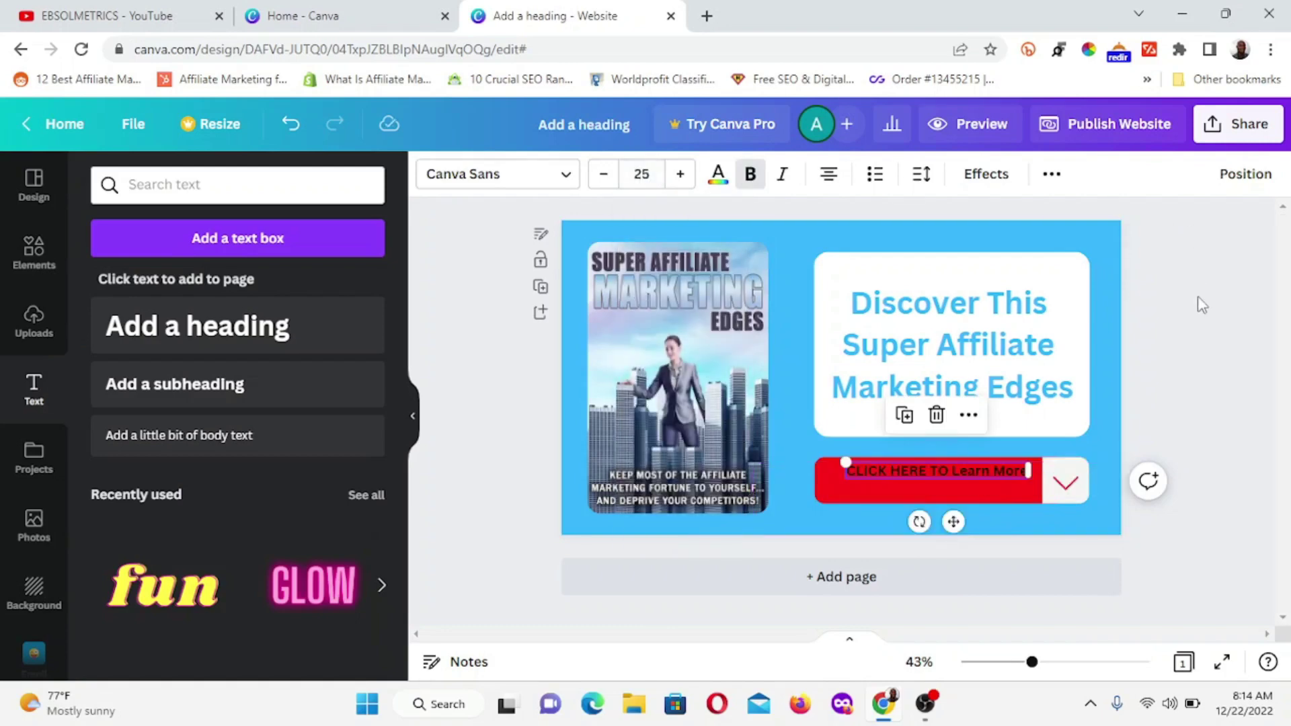
click(1190, 323)
drag(977, 467, 954, 474)
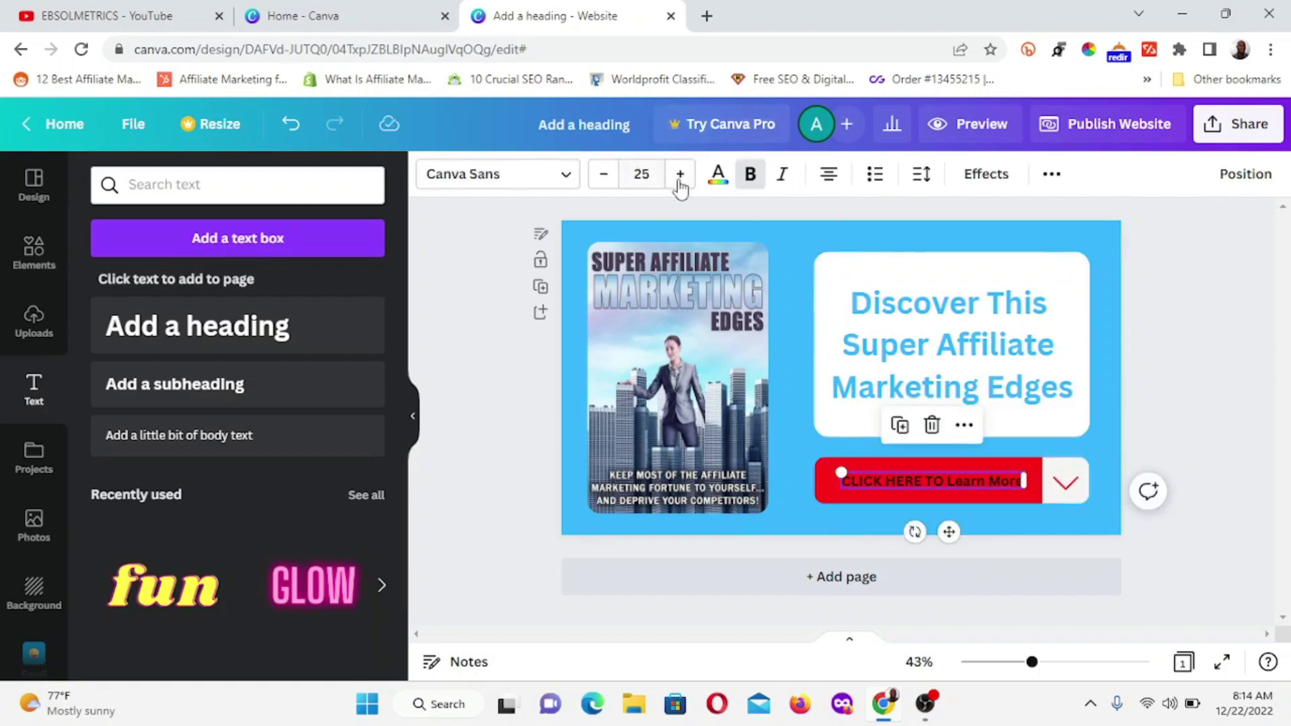
Step: Enlarge the button label to font size 30 and adjust its position within the button's red area
click(642, 176)
text(28)
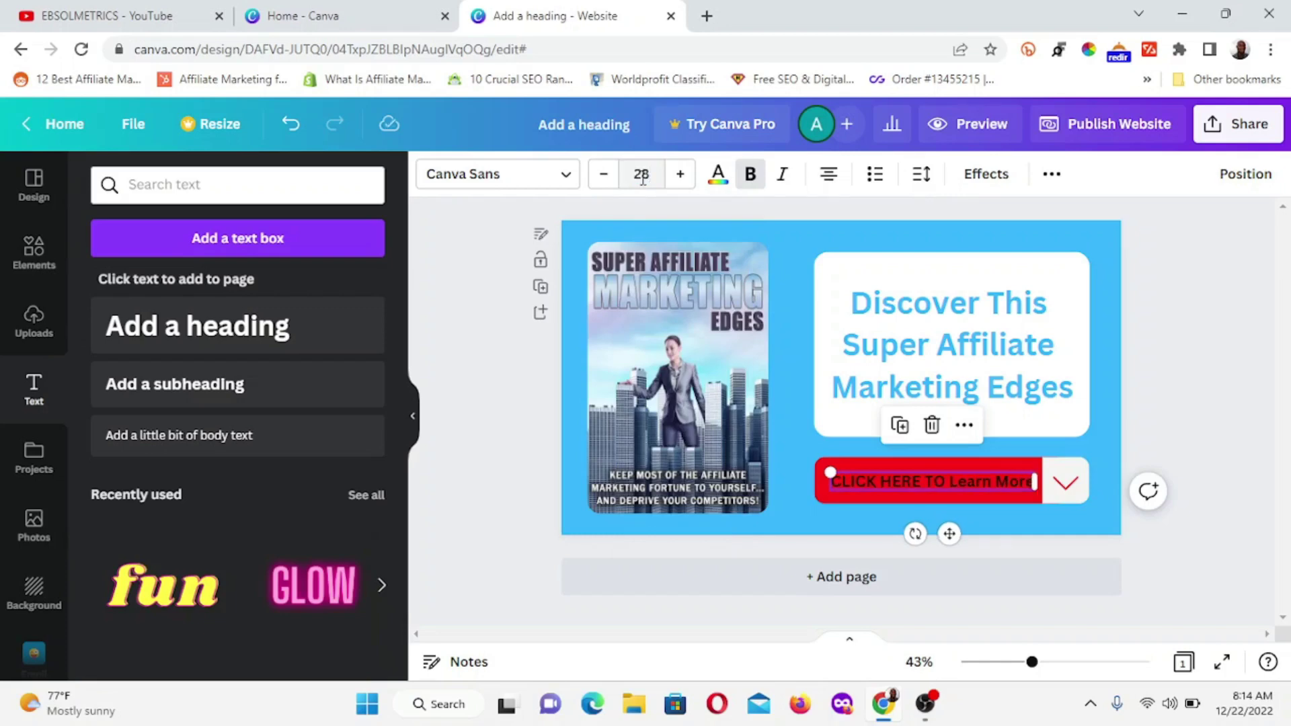
click(642, 175)
text(30)
key(Return)
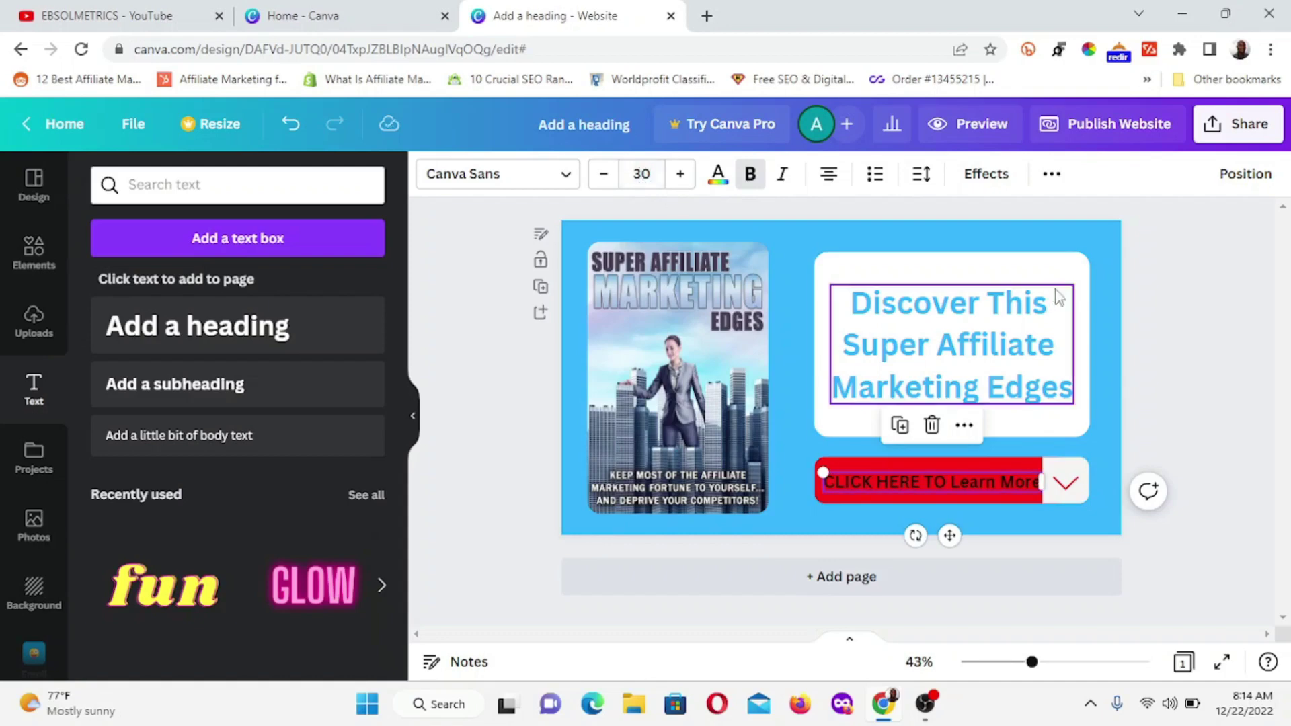
click(1180, 362)
drag(940, 481, 956, 478)
click(1177, 358)
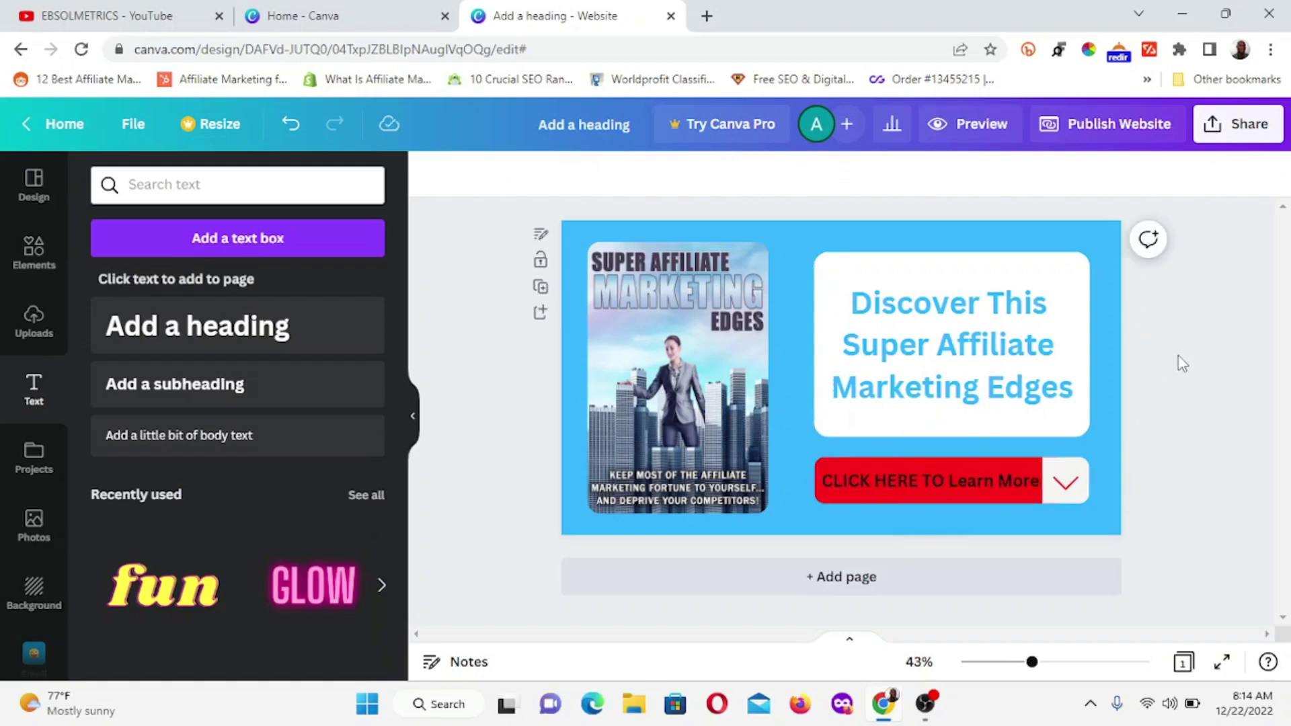
Step: Change the button label's text color to white from the document colors
click(960, 478)
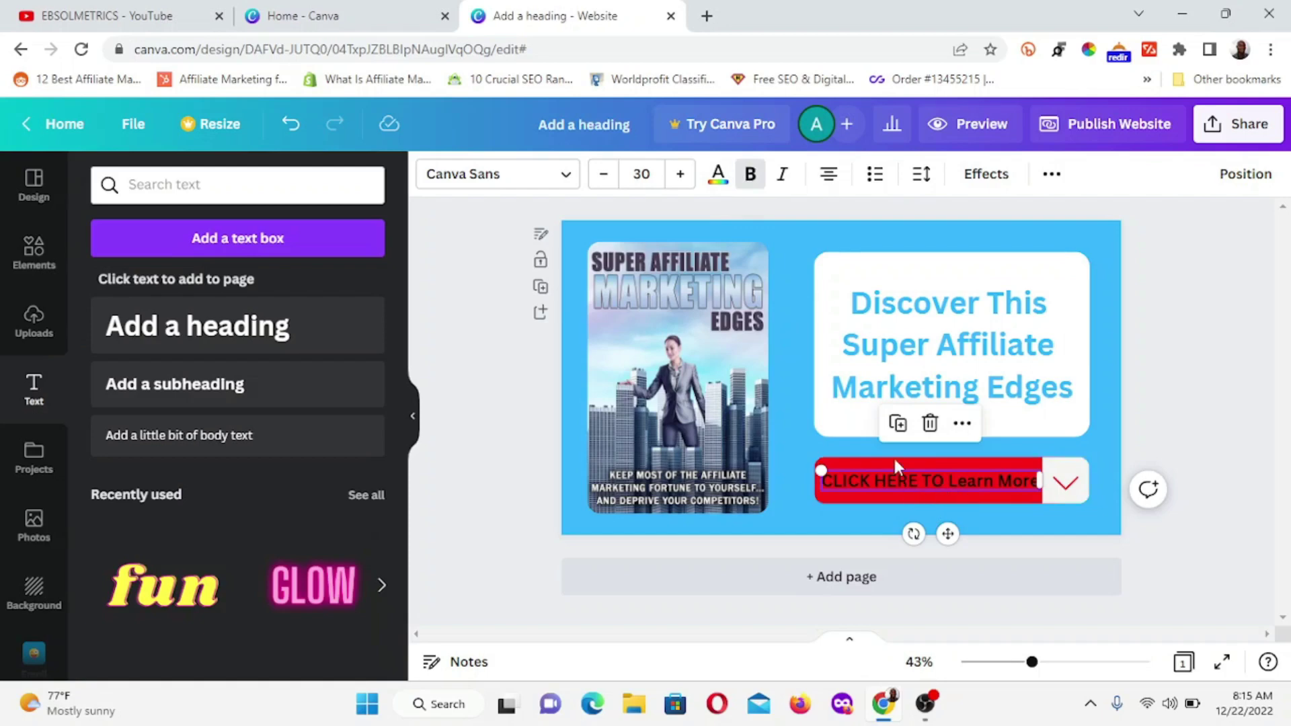
click(718, 178)
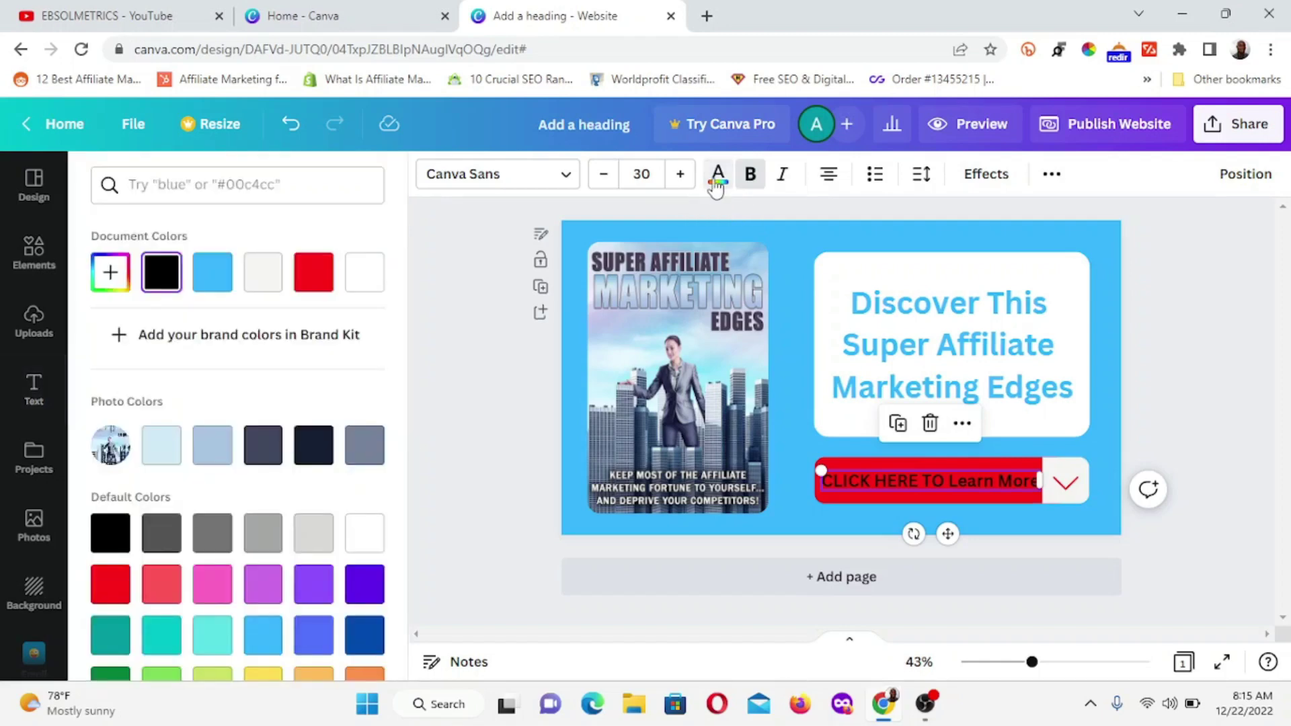
click(364, 272)
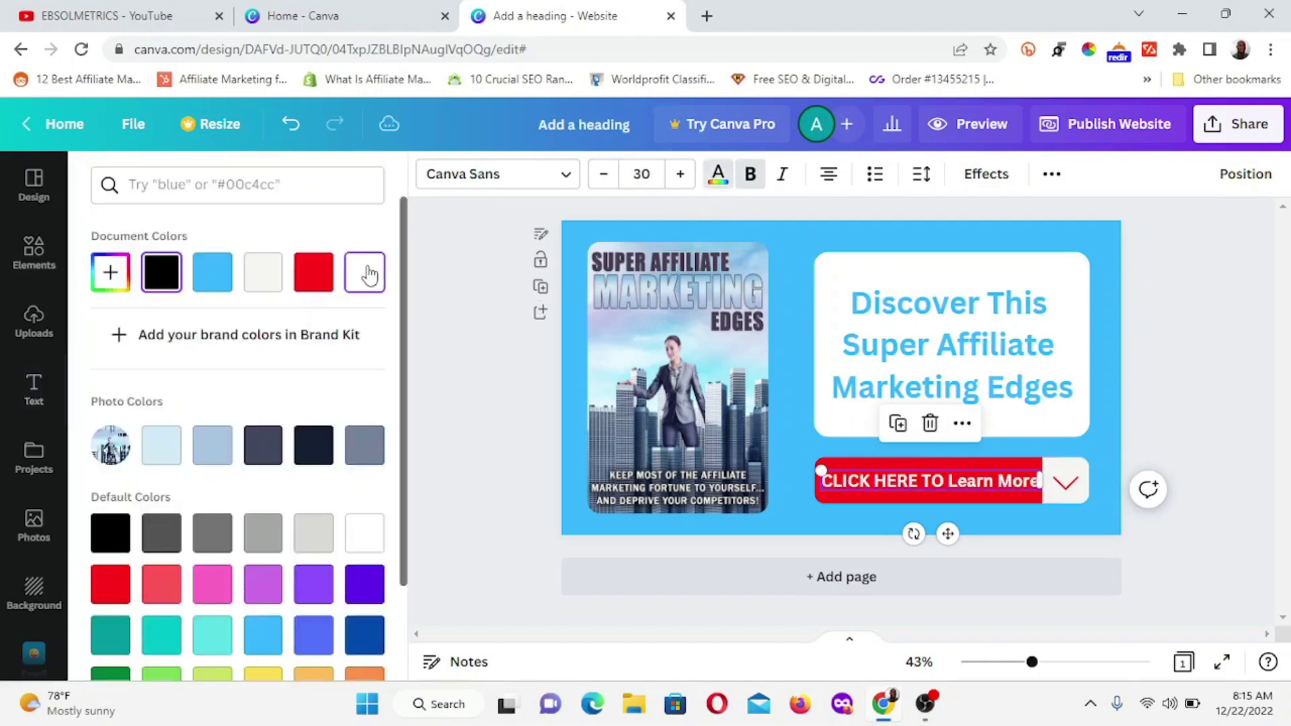
click(1248, 326)
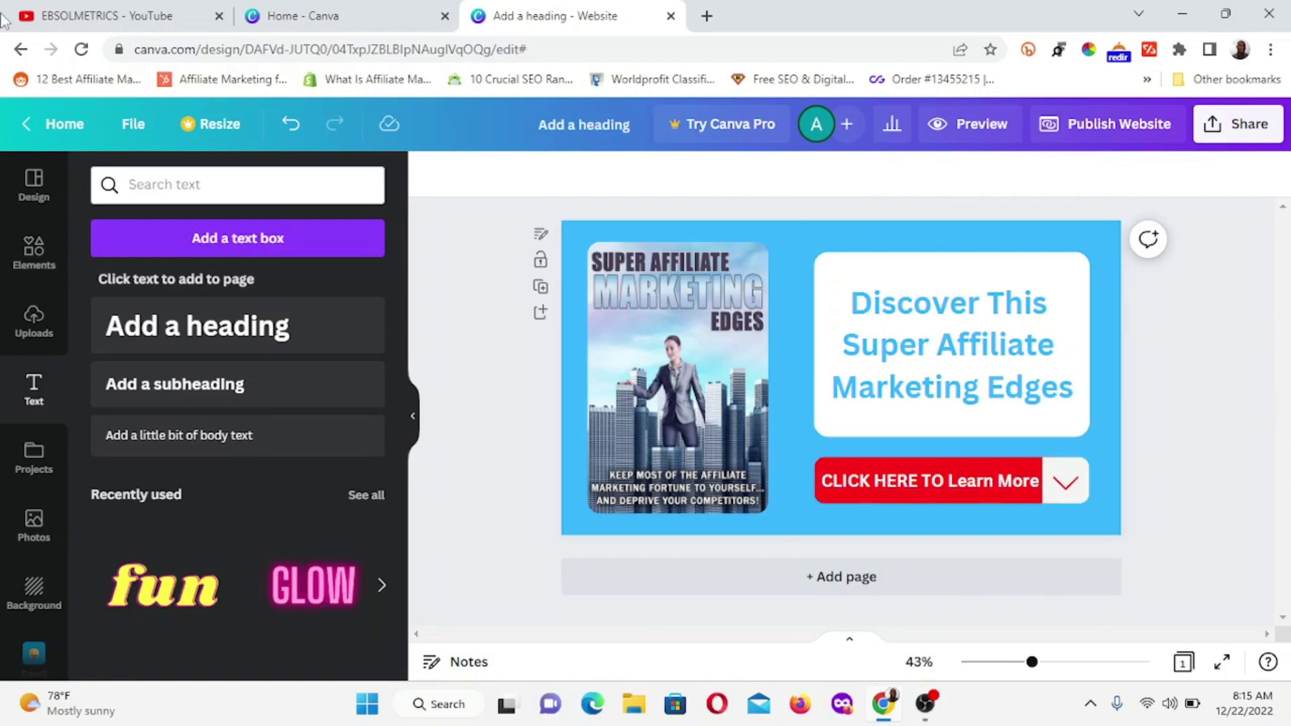
Step: Switch to the EBSOLMETRICS YouTube page and copy its channel address
click(134, 28)
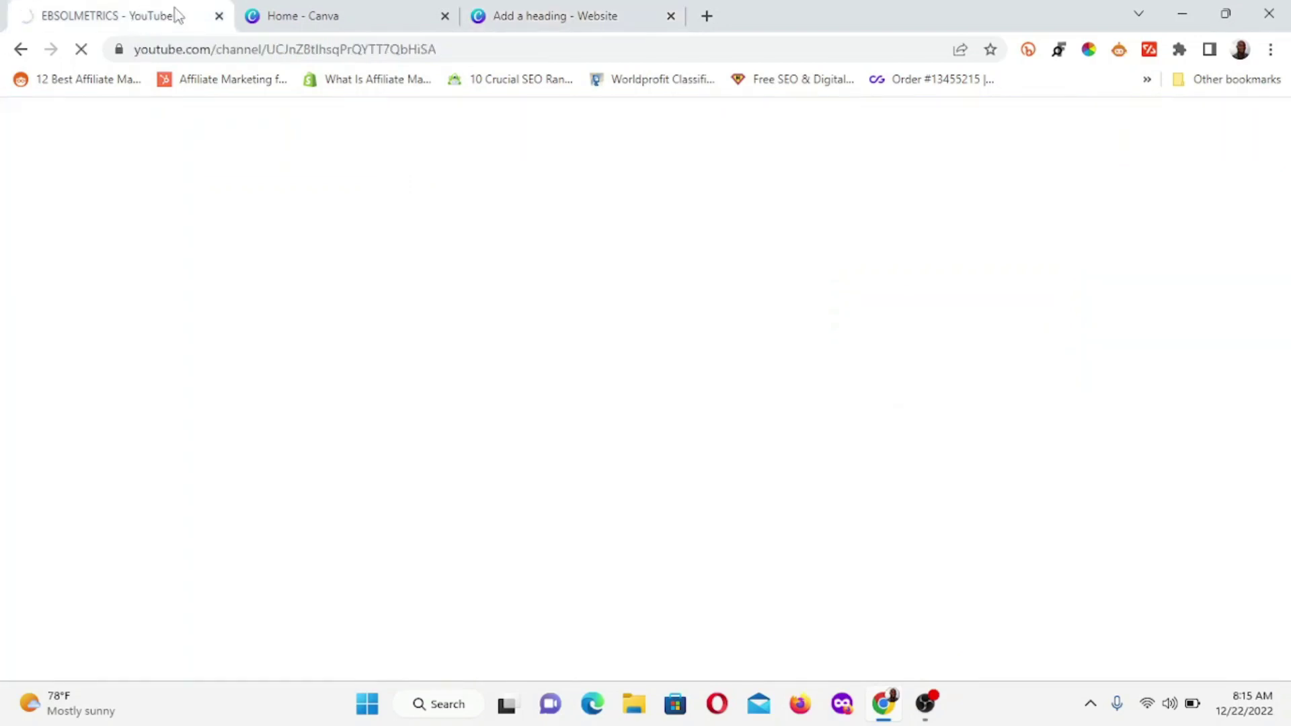
click(173, 52)
key(ctrl+c)
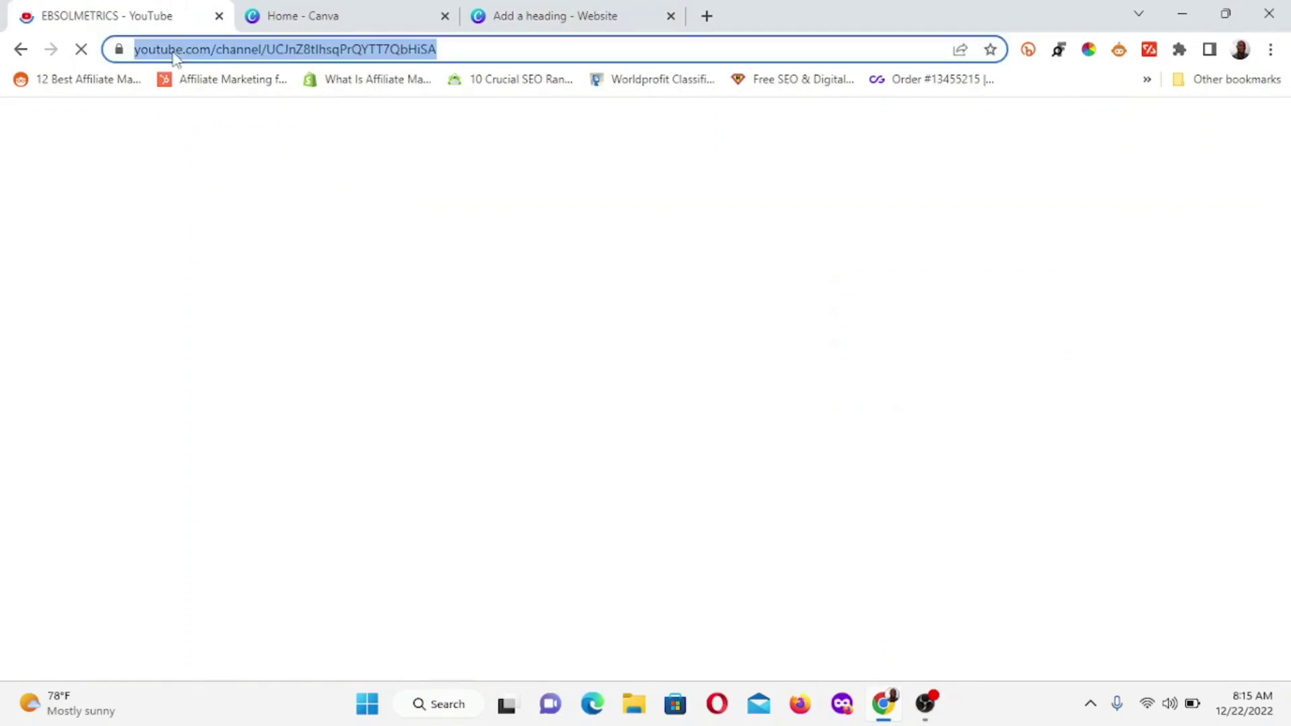
click(173, 51)
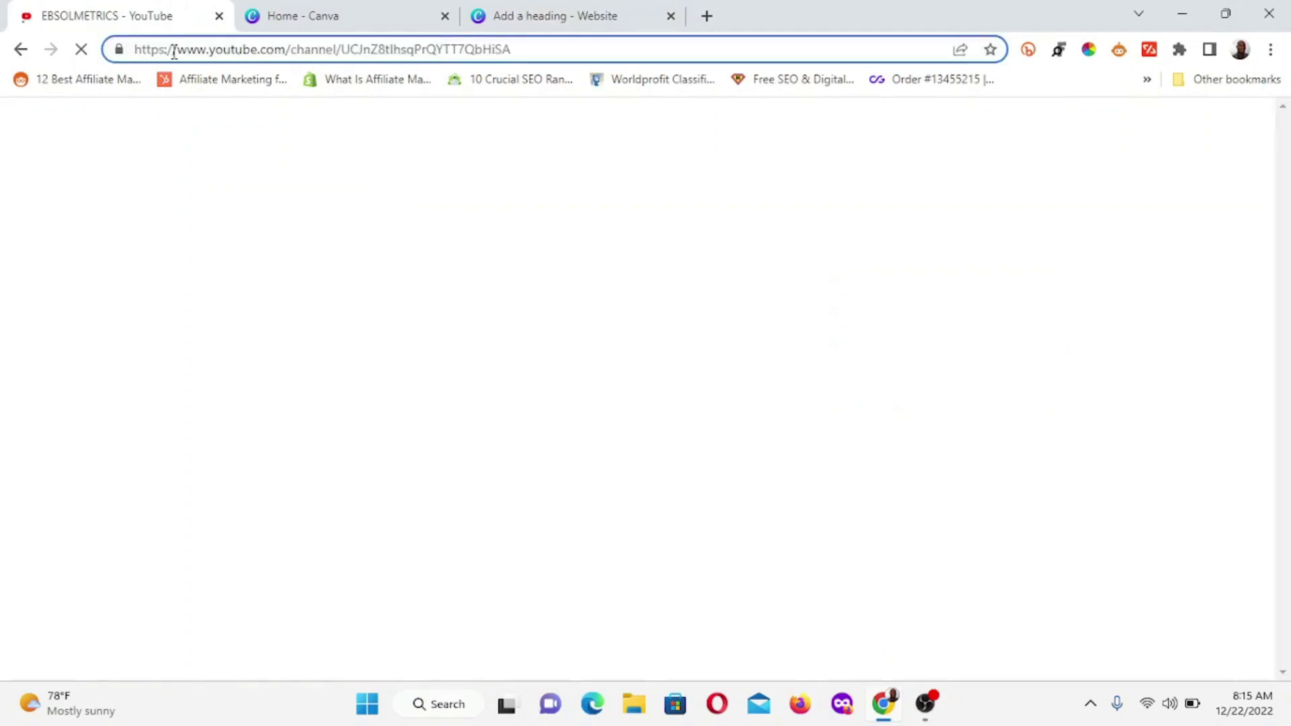
key(ctrl+v)
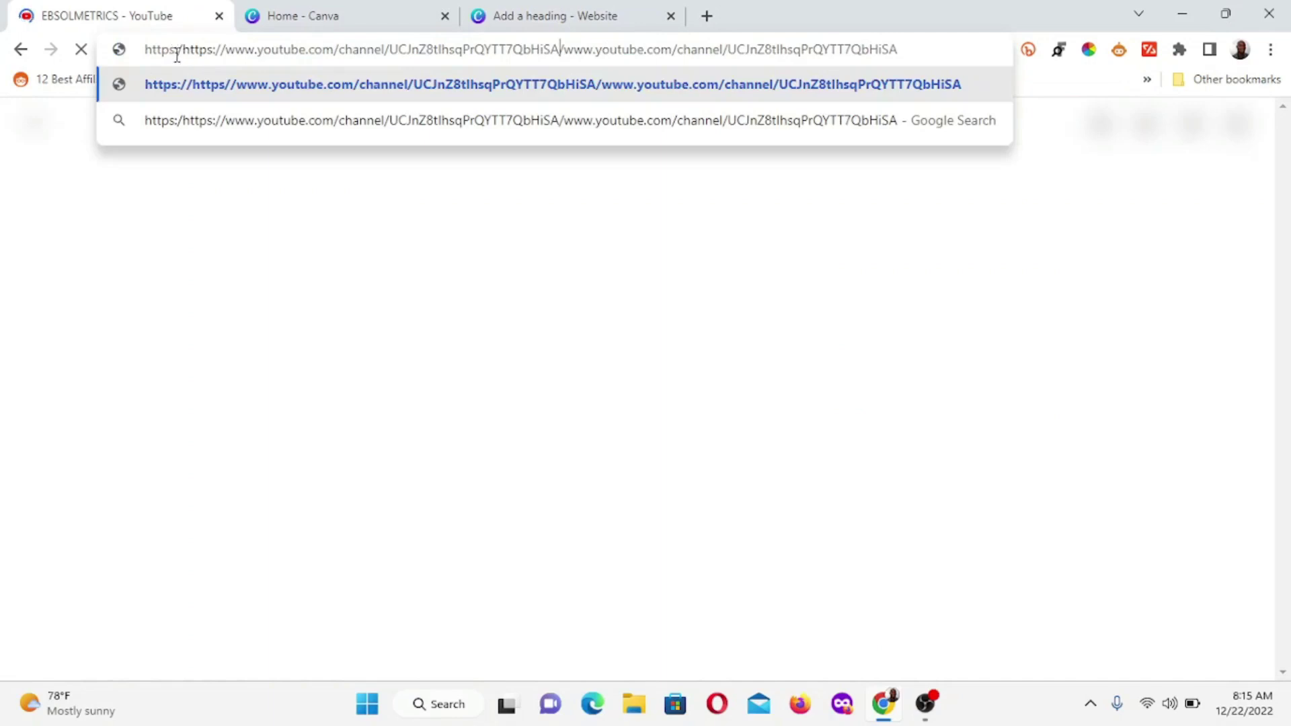
click(261, 269)
triple_click(176, 52)
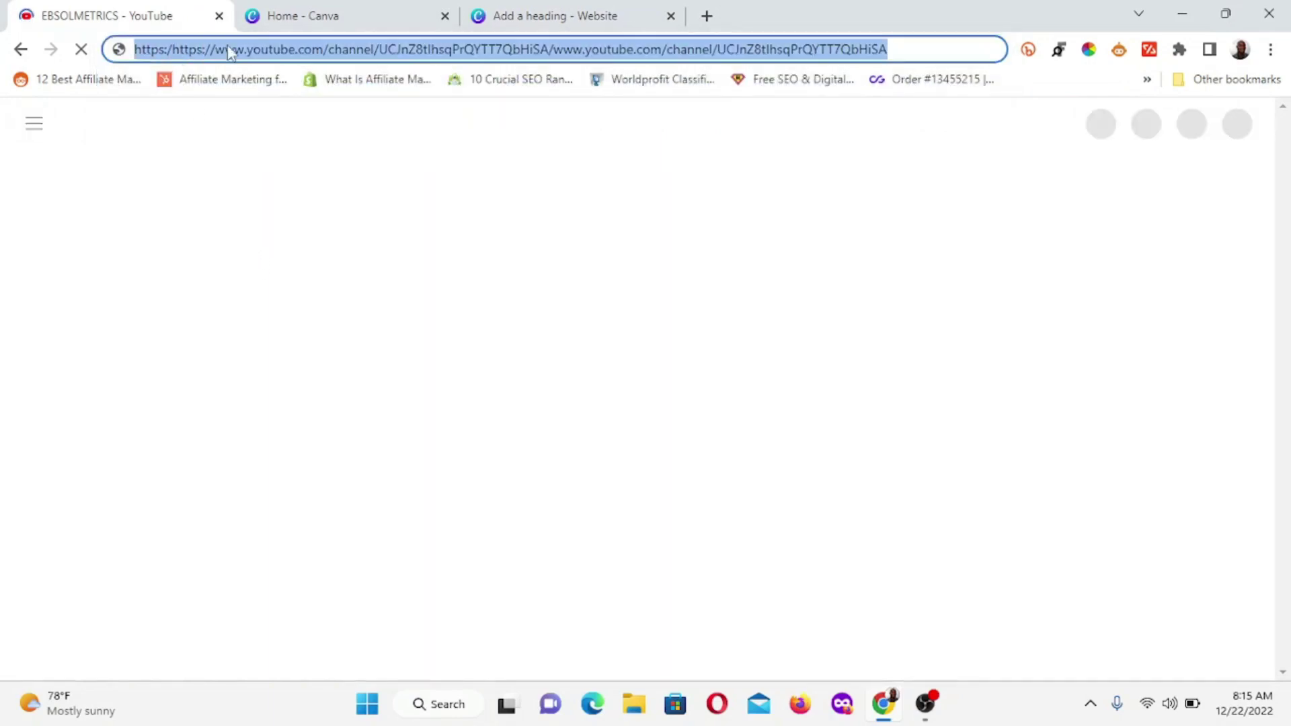
Step: Return to the Canva design and link the "CLICK HERE TO Learn More" text to the copied YouTube channel address
click(538, 19)
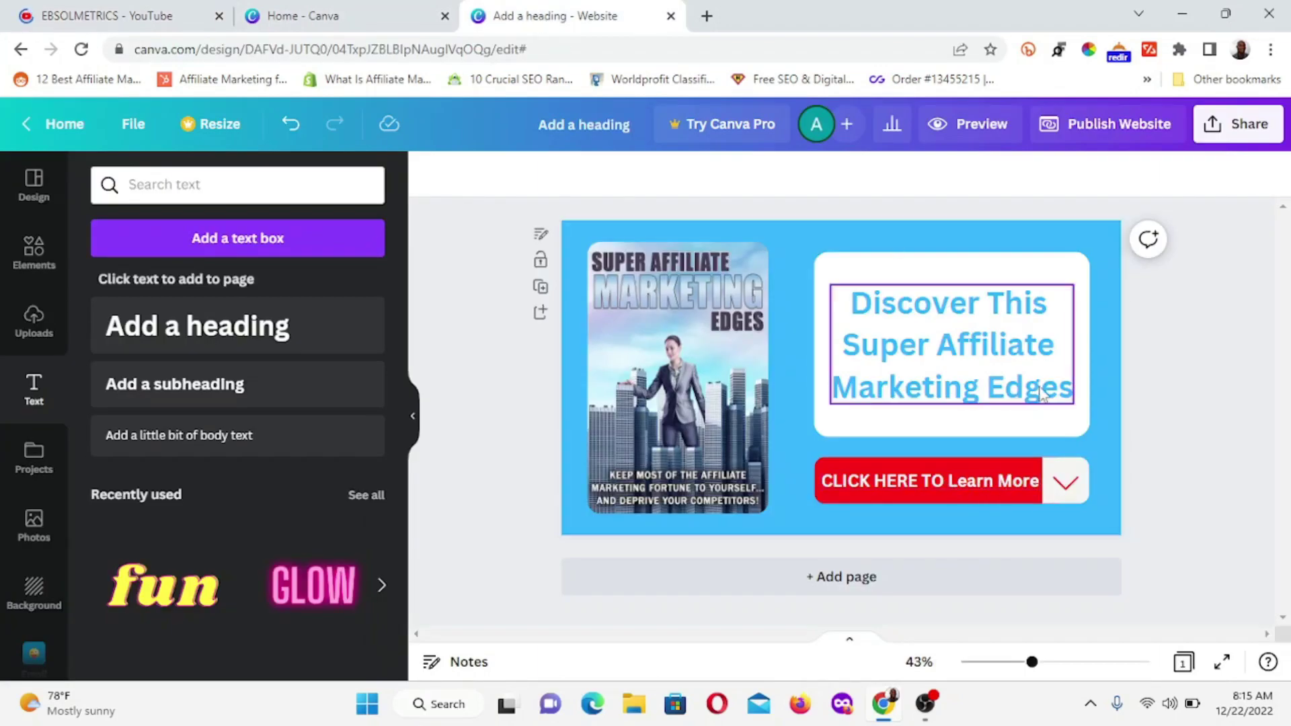
click(915, 482)
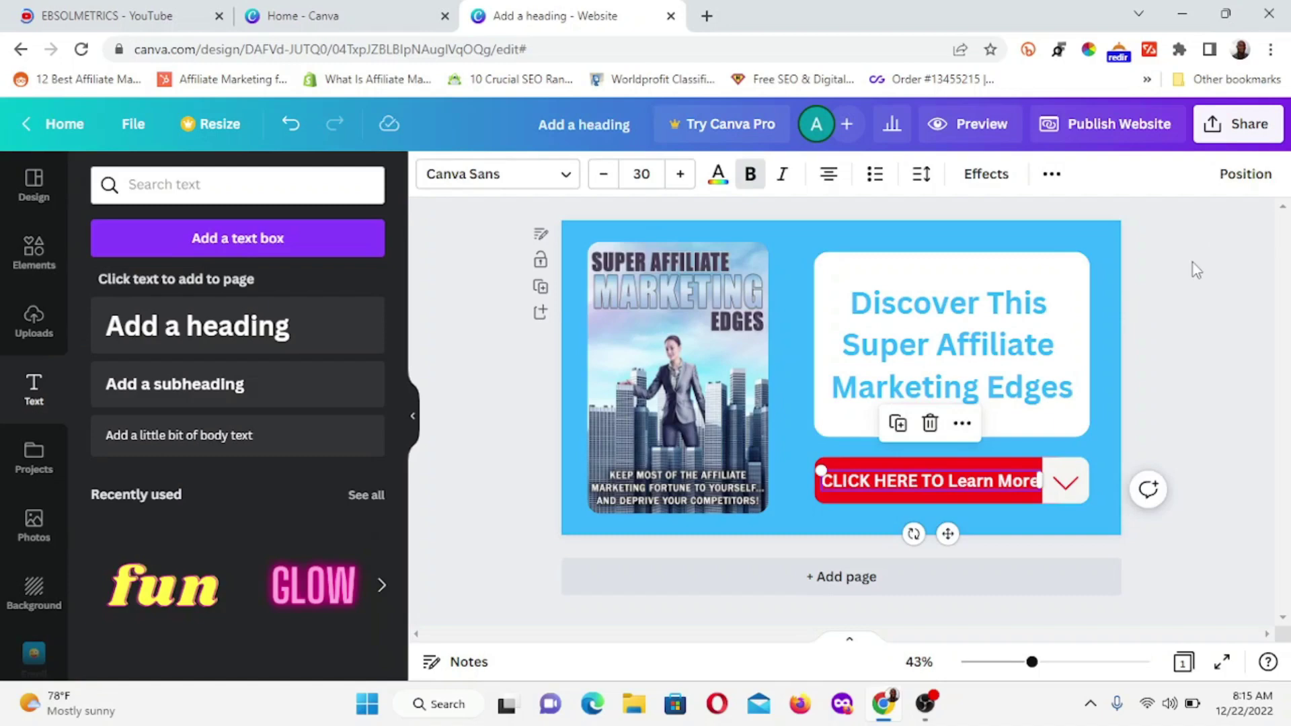
click(1051, 176)
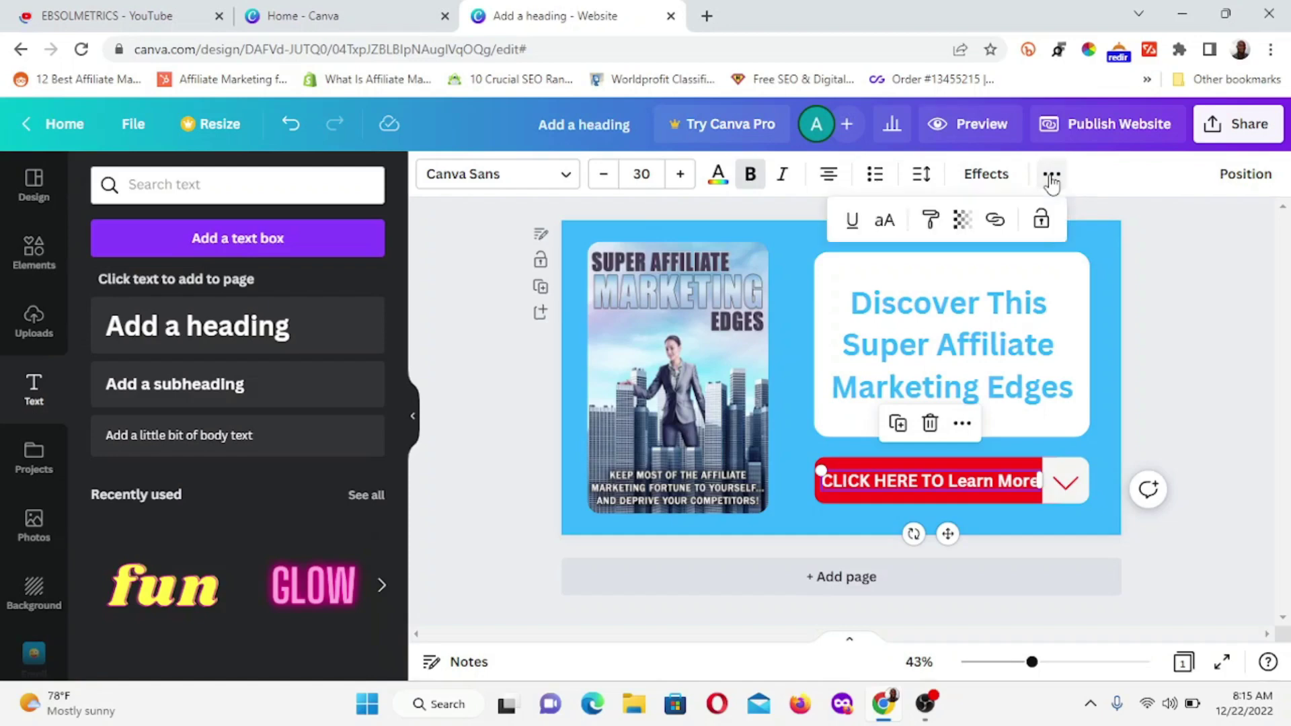
click(999, 230)
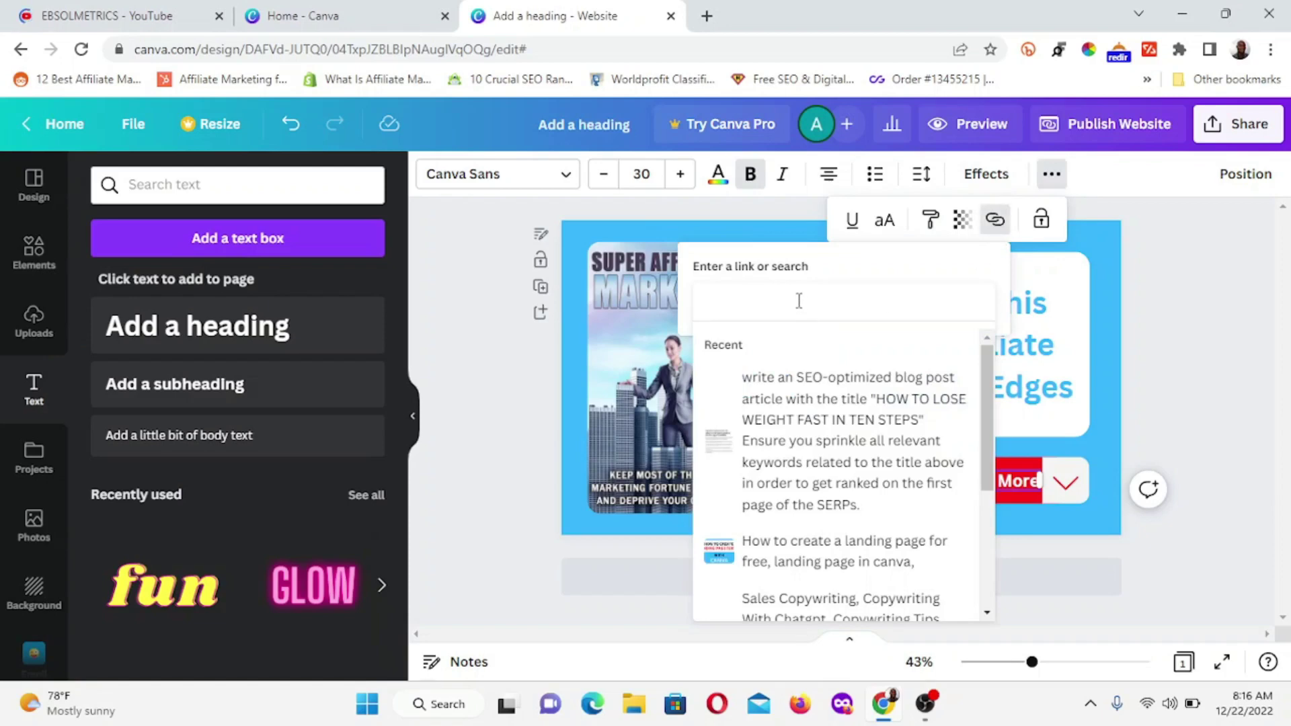
key(ctrl+v)
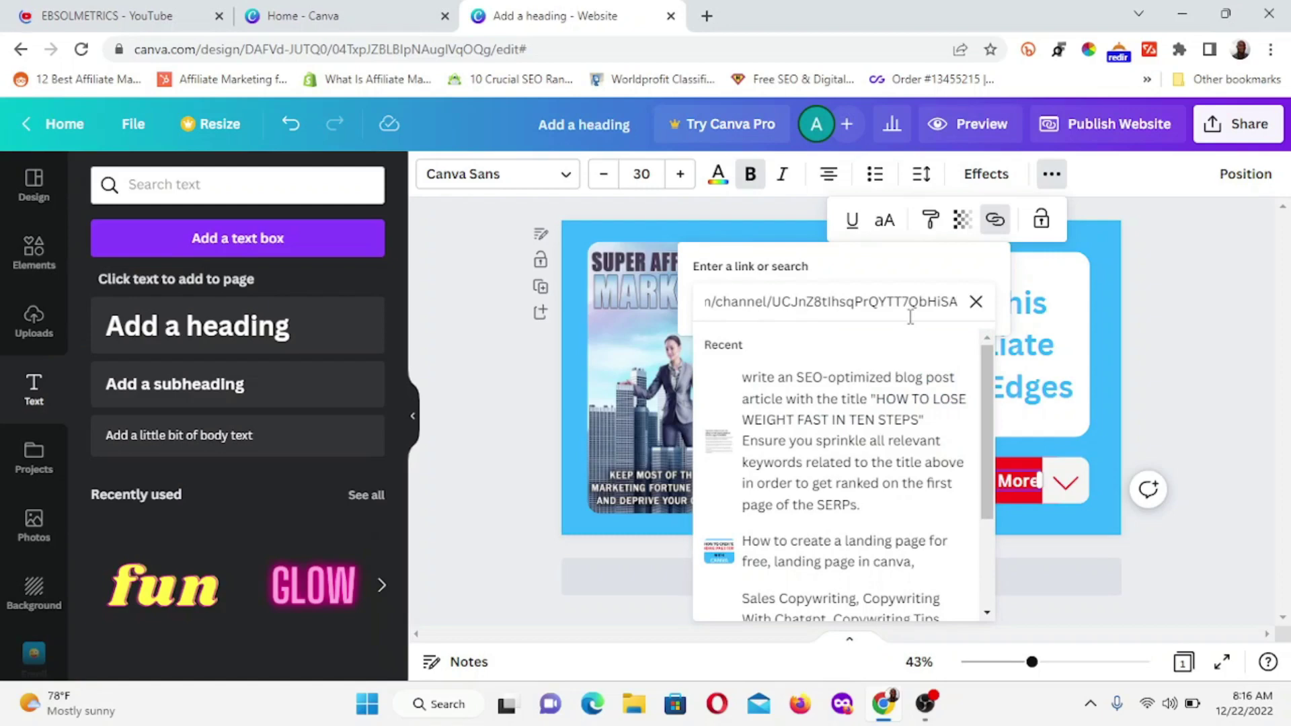
key(Return)
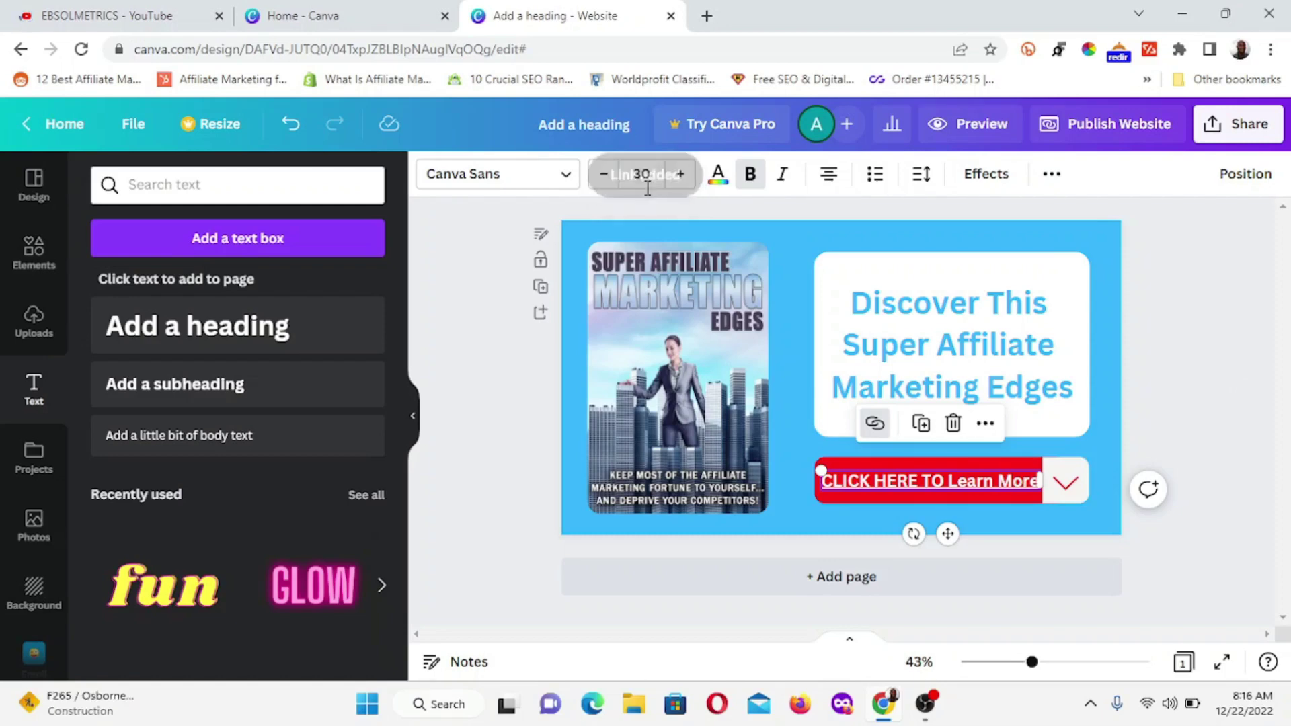
click(1224, 433)
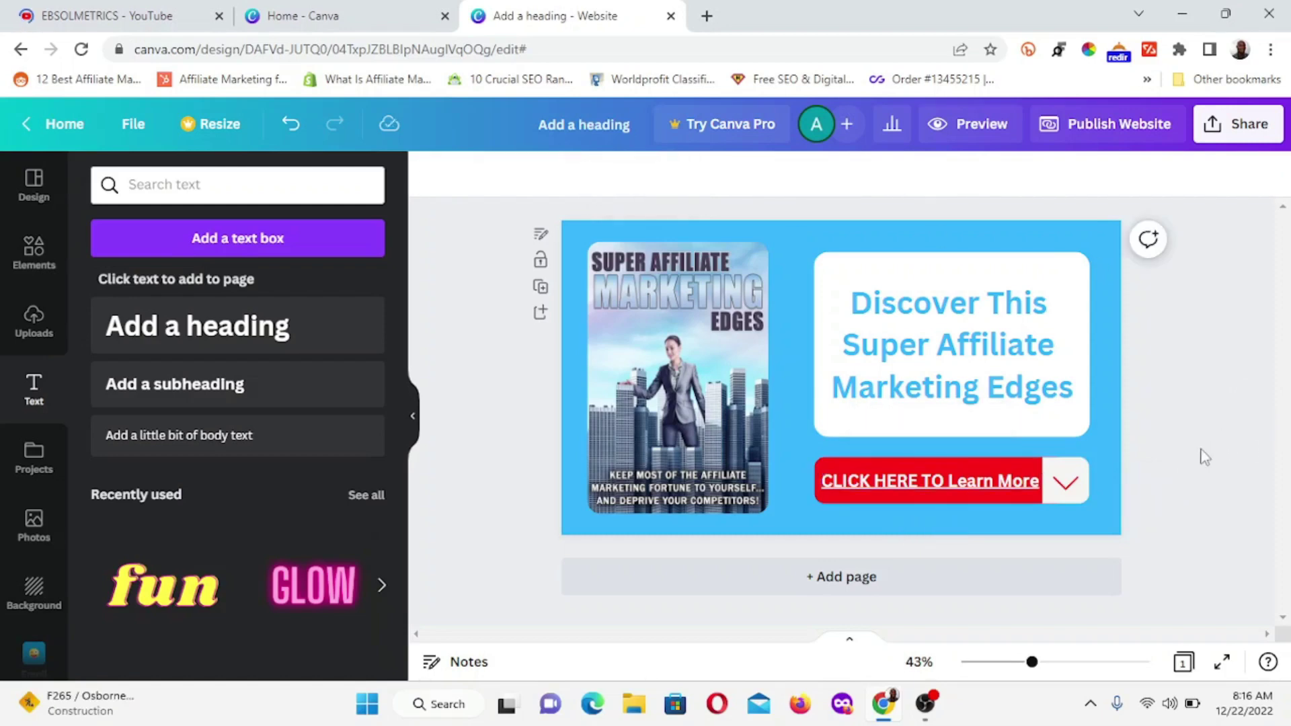
Step: Link the red button graphic behind the label to the same YouTube channel address
click(841, 458)
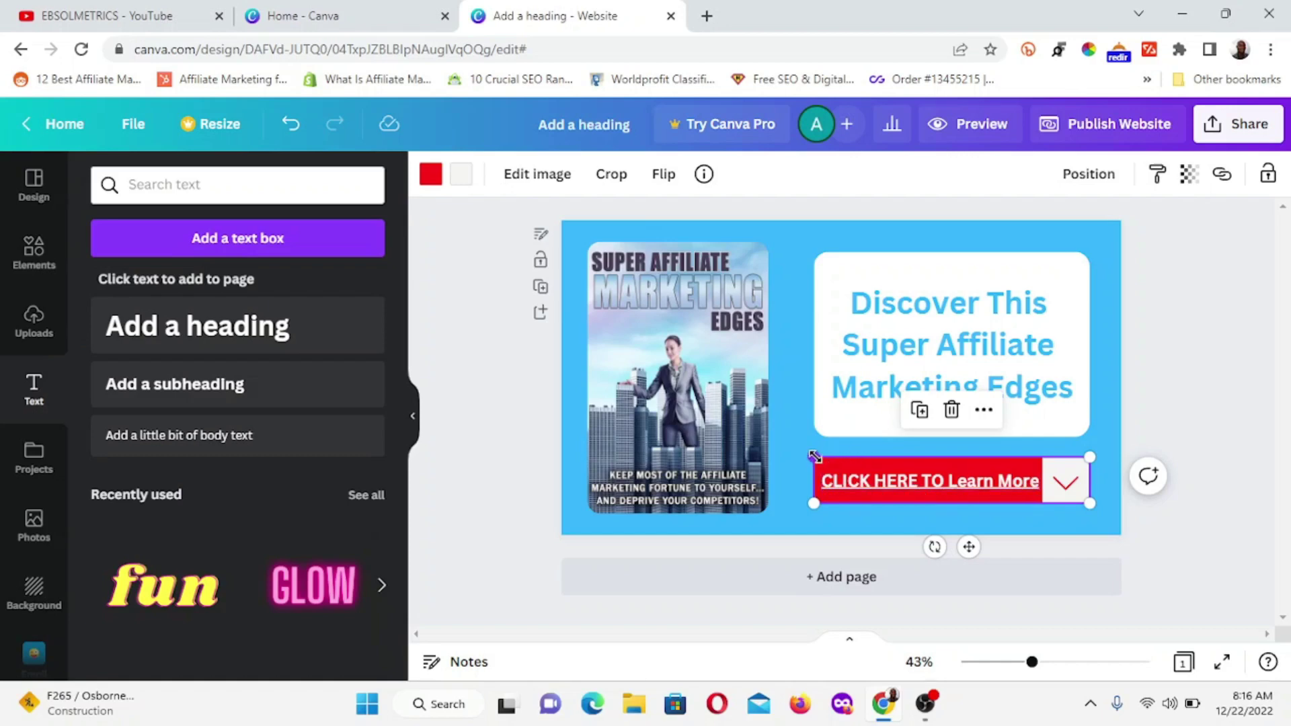
click(1222, 174)
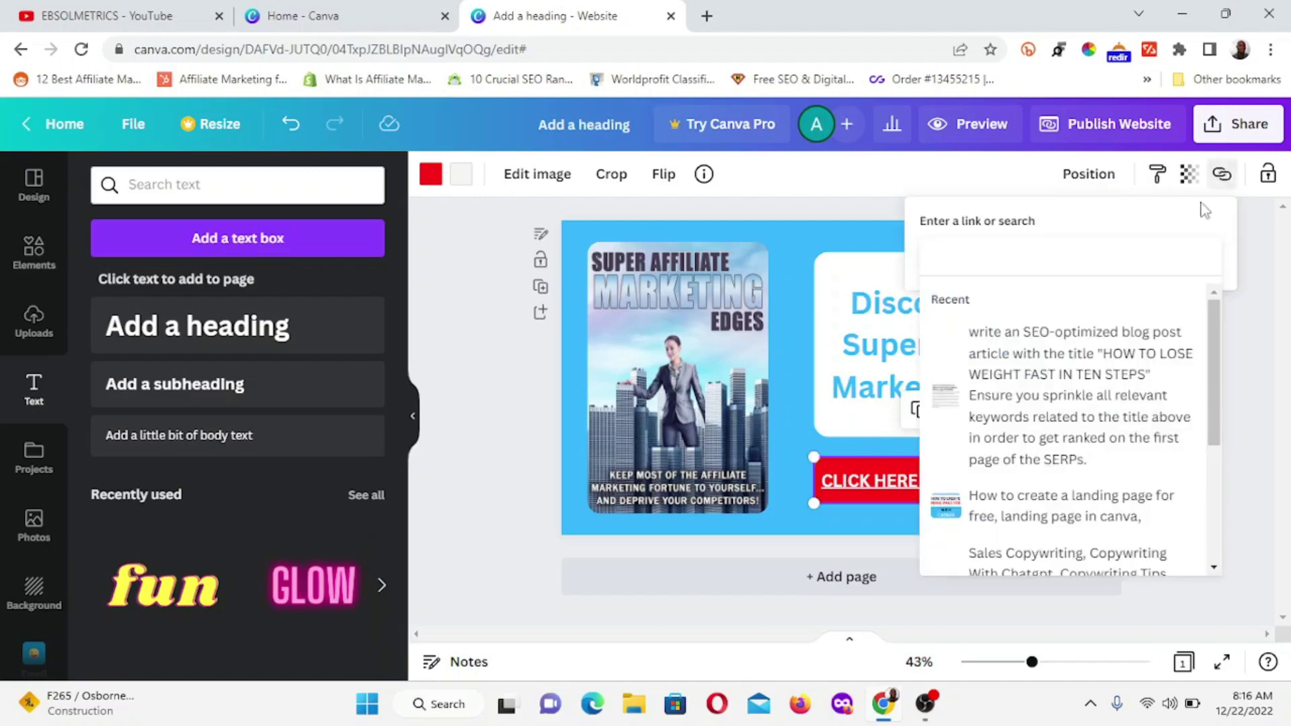
click(988, 248)
key(ctrl+v)
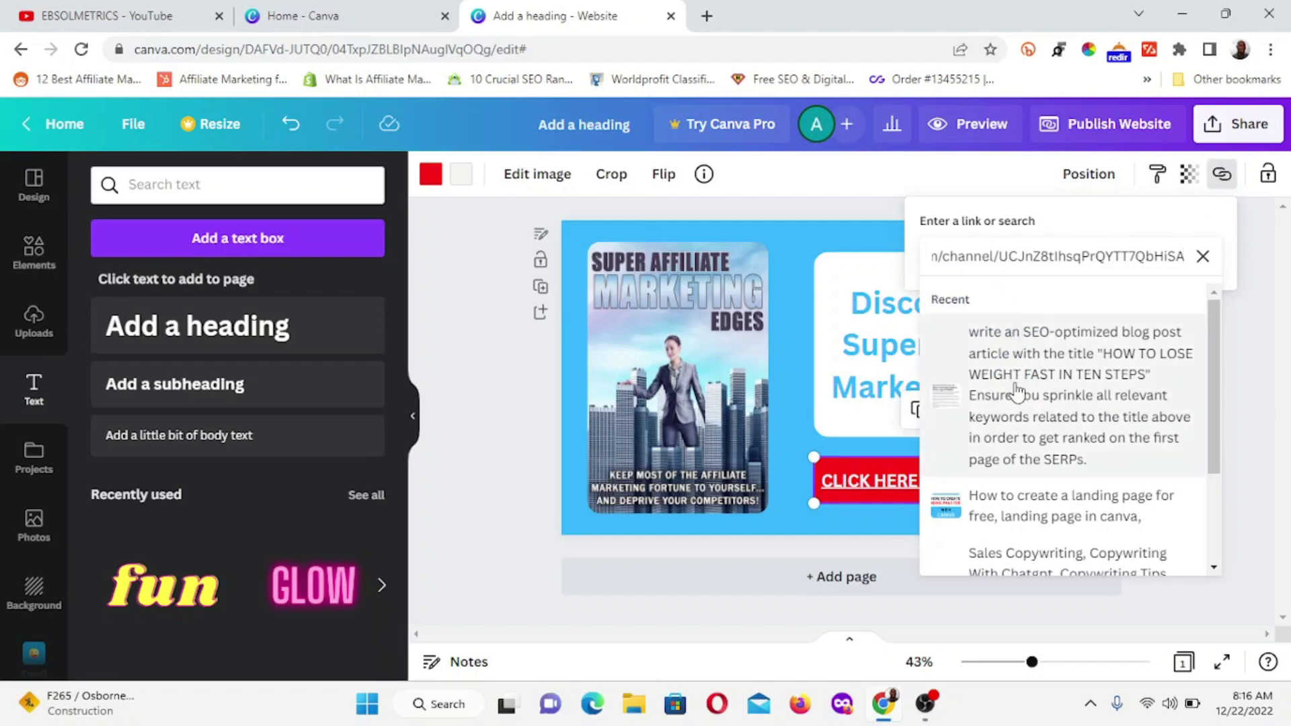
key(Return)
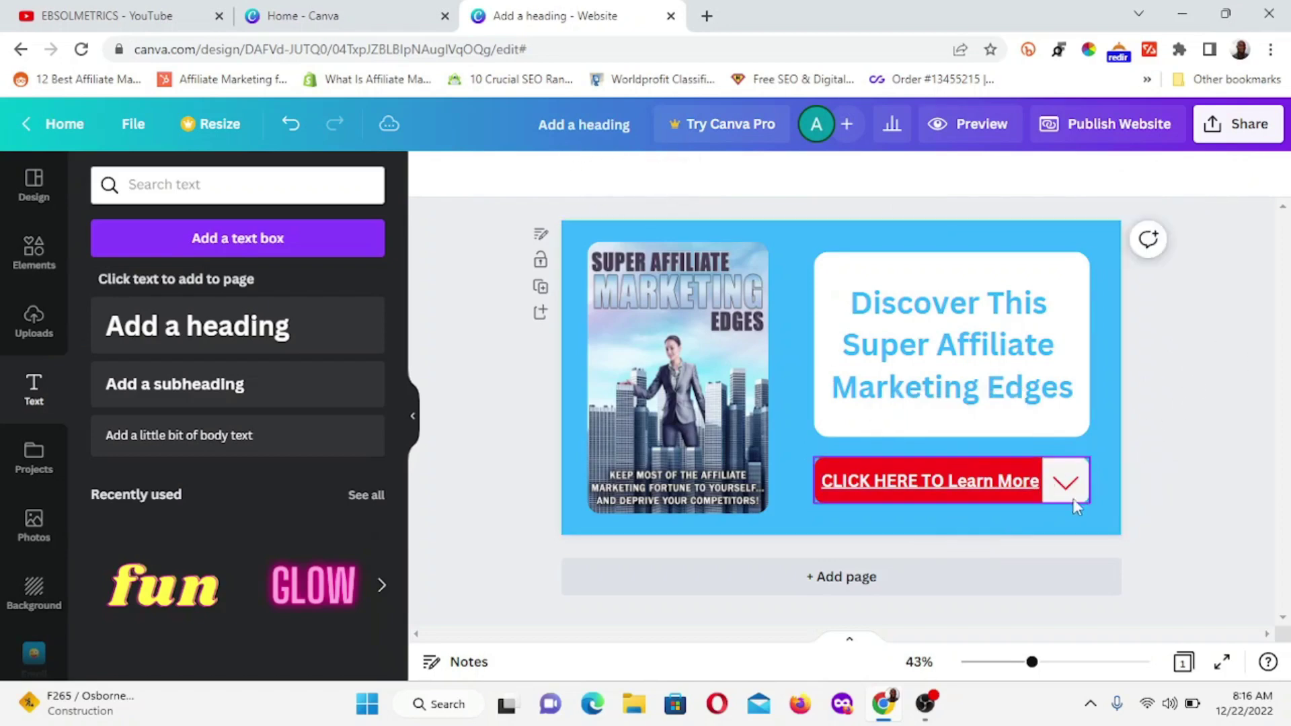
click(1126, 325)
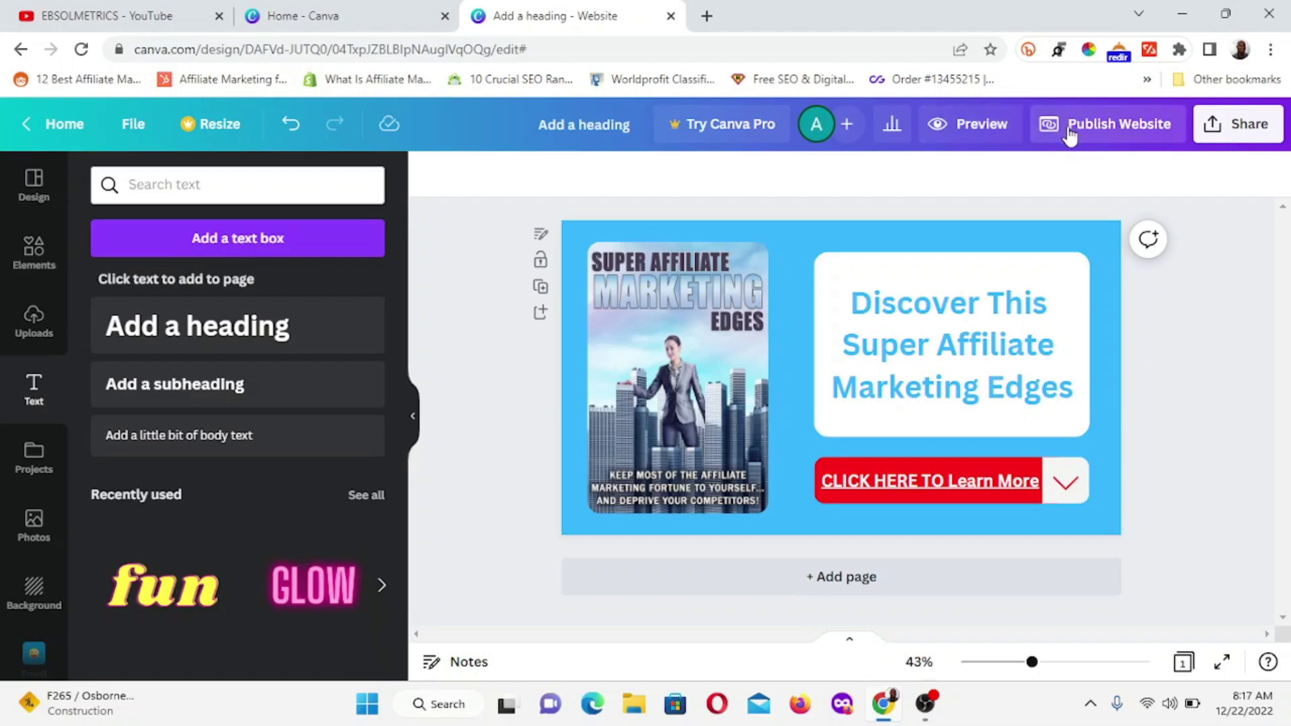
Step: Preview the website in desktop view and look over the cover image, headline box and red button
click(963, 134)
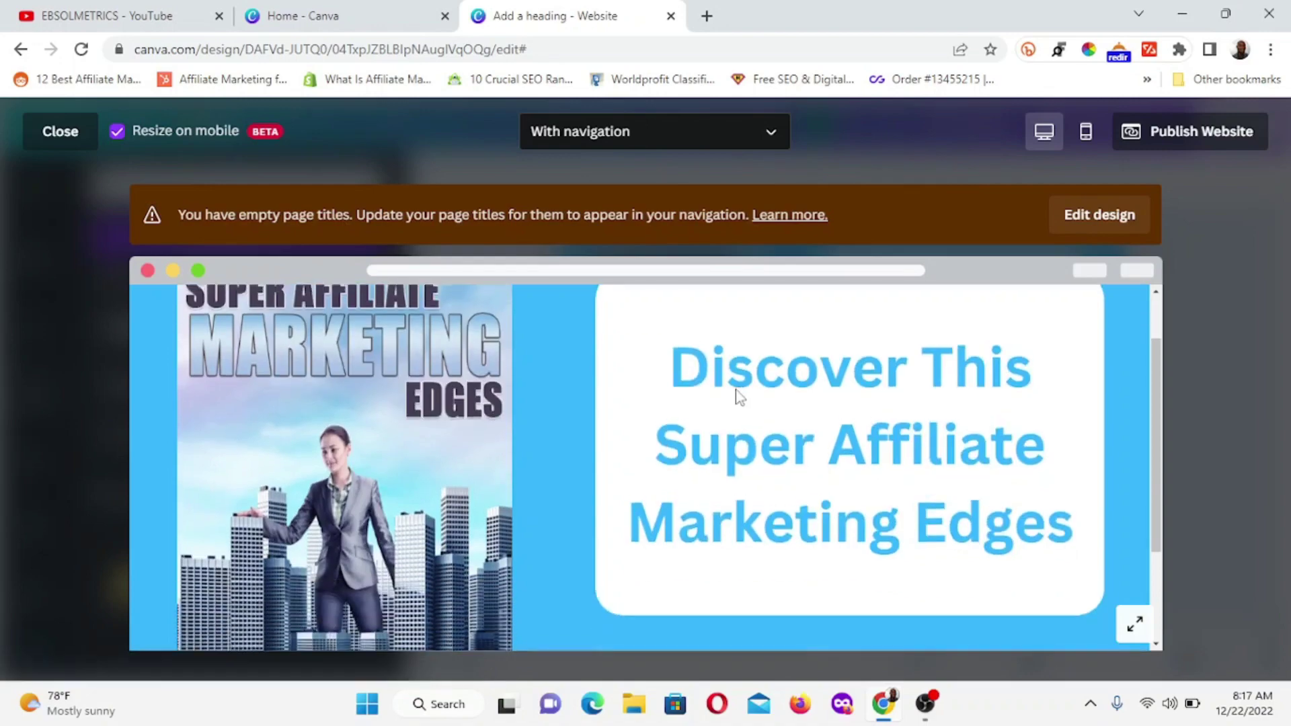
scroll(740, 390, down, 3)
scroll(739, 390, up, 3)
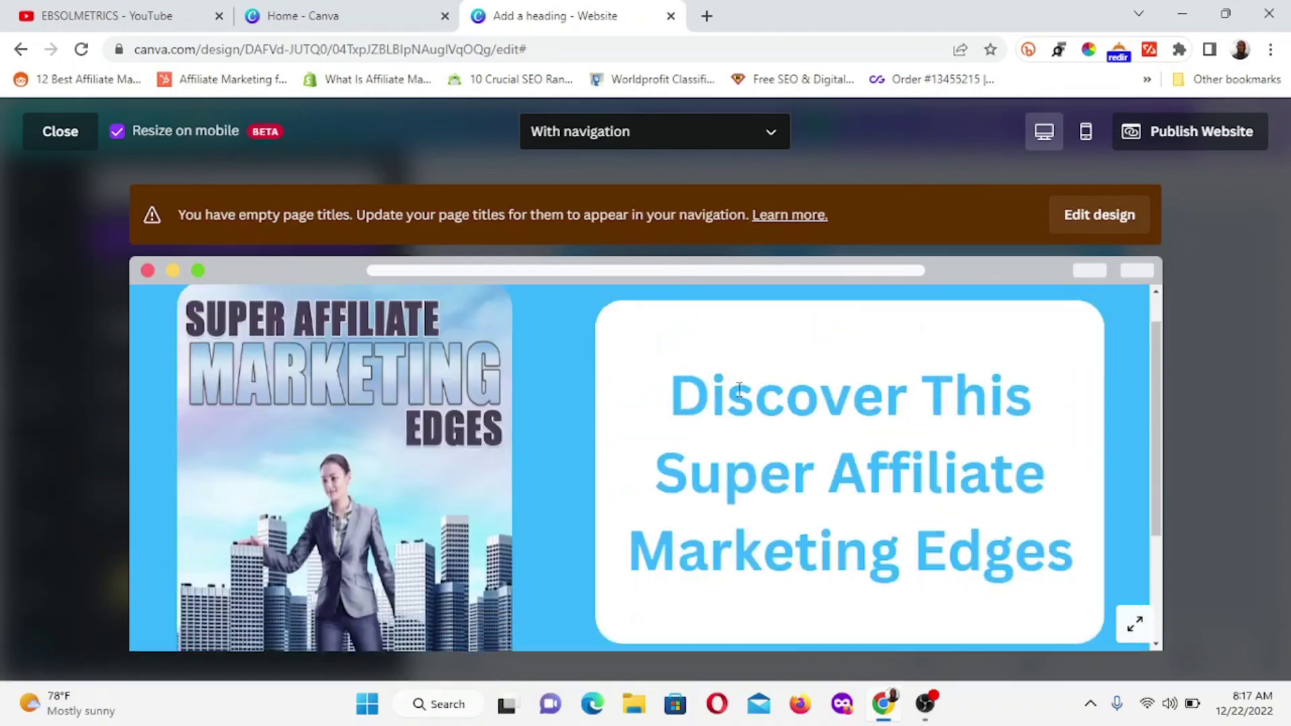
scroll(740, 396, down, 3)
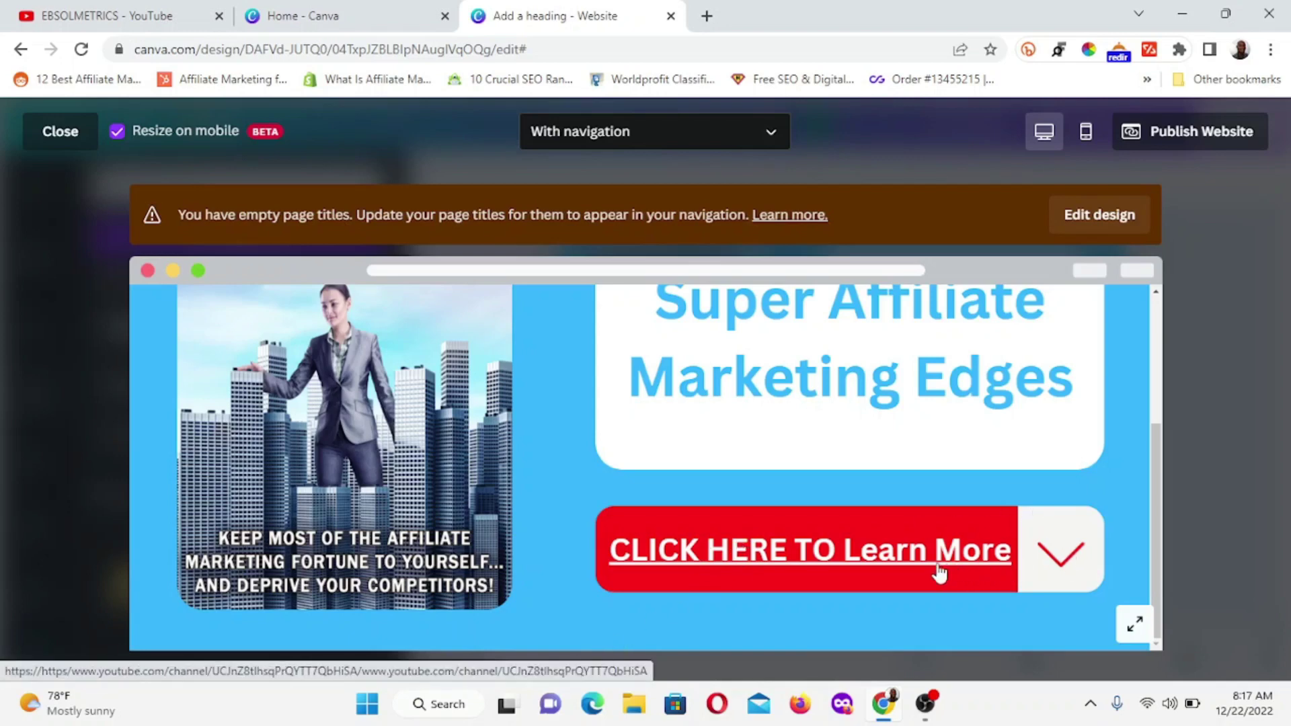
scroll(881, 409, up, 3)
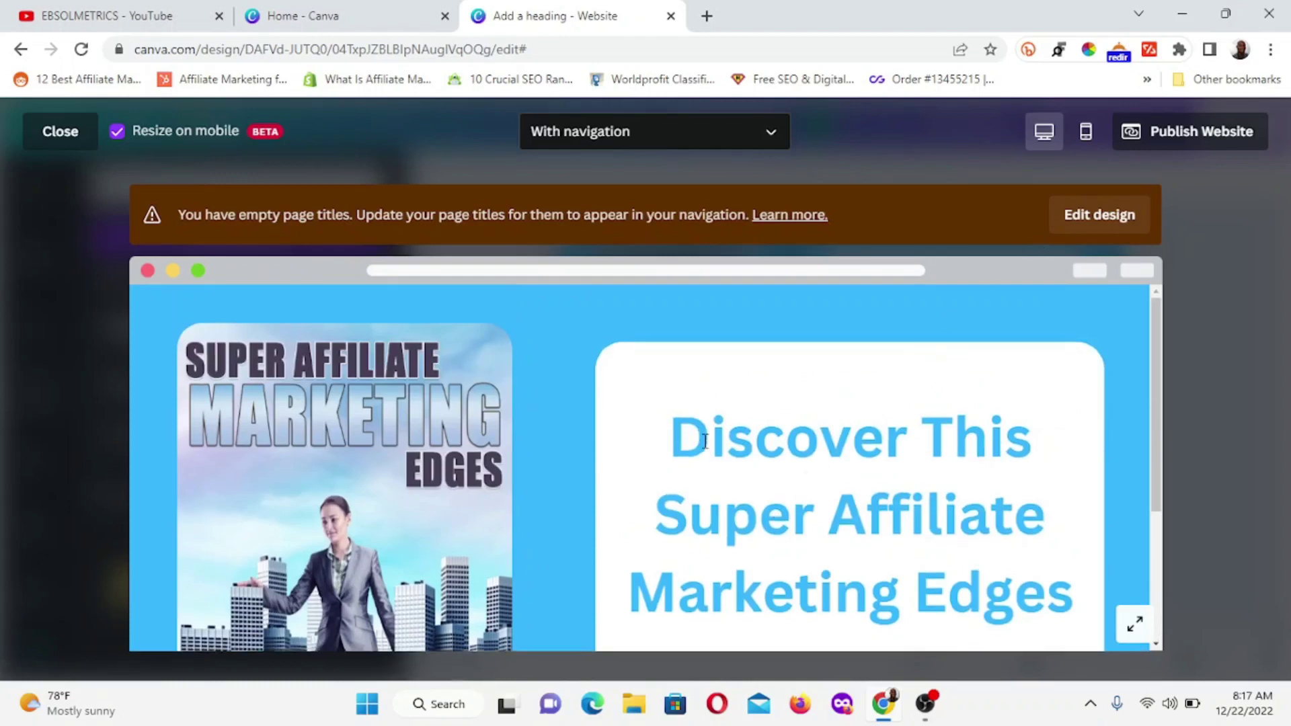
scroll(706, 444, down, 3)
scroll(723, 417, up, 2)
scroll(725, 417, up, 1)
Step: Switch the website preview to the mobile view and examine the whole page layout down to the red button
click(1086, 133)
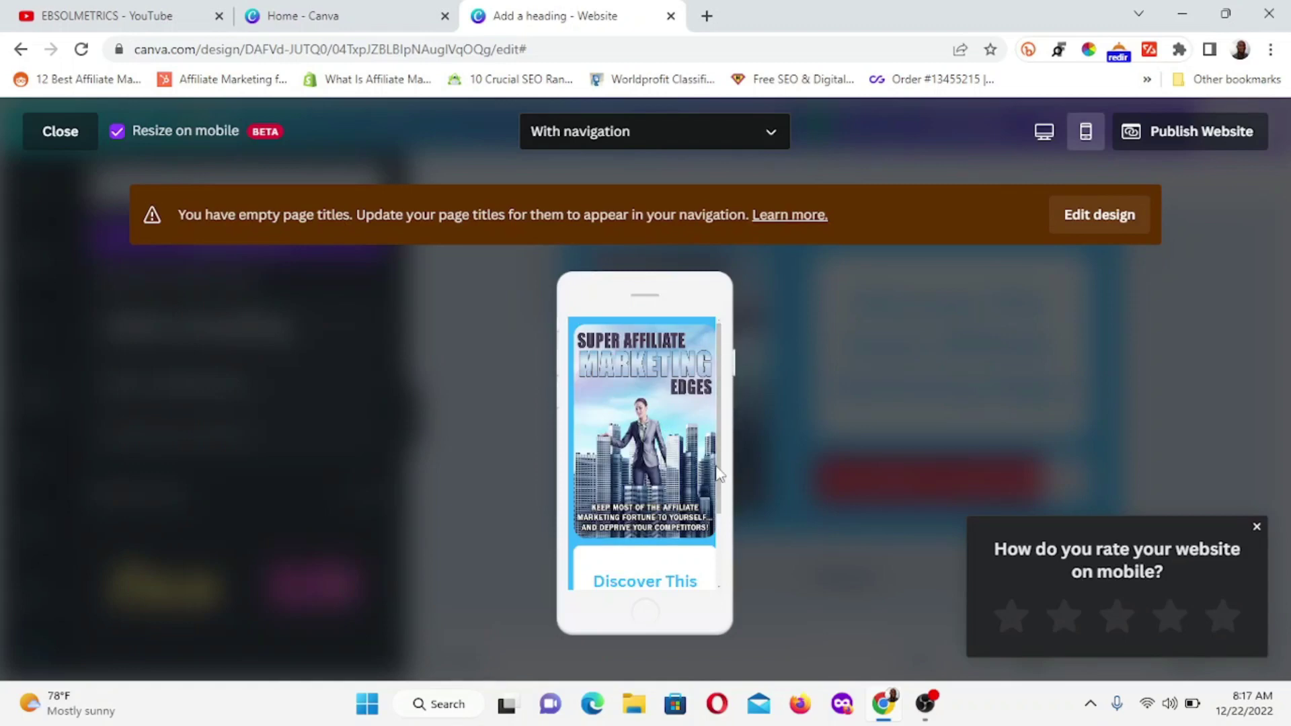
scroll(708, 538, down, 2)
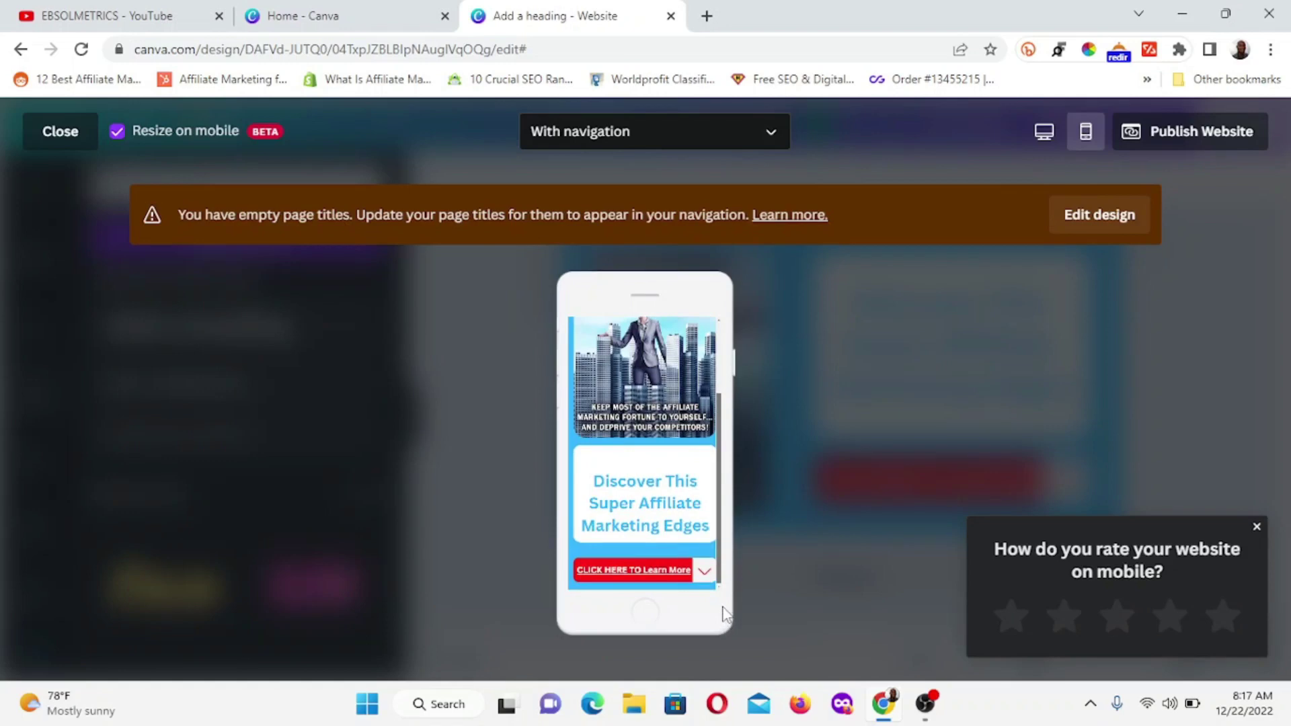
drag(726, 562, 748, 392)
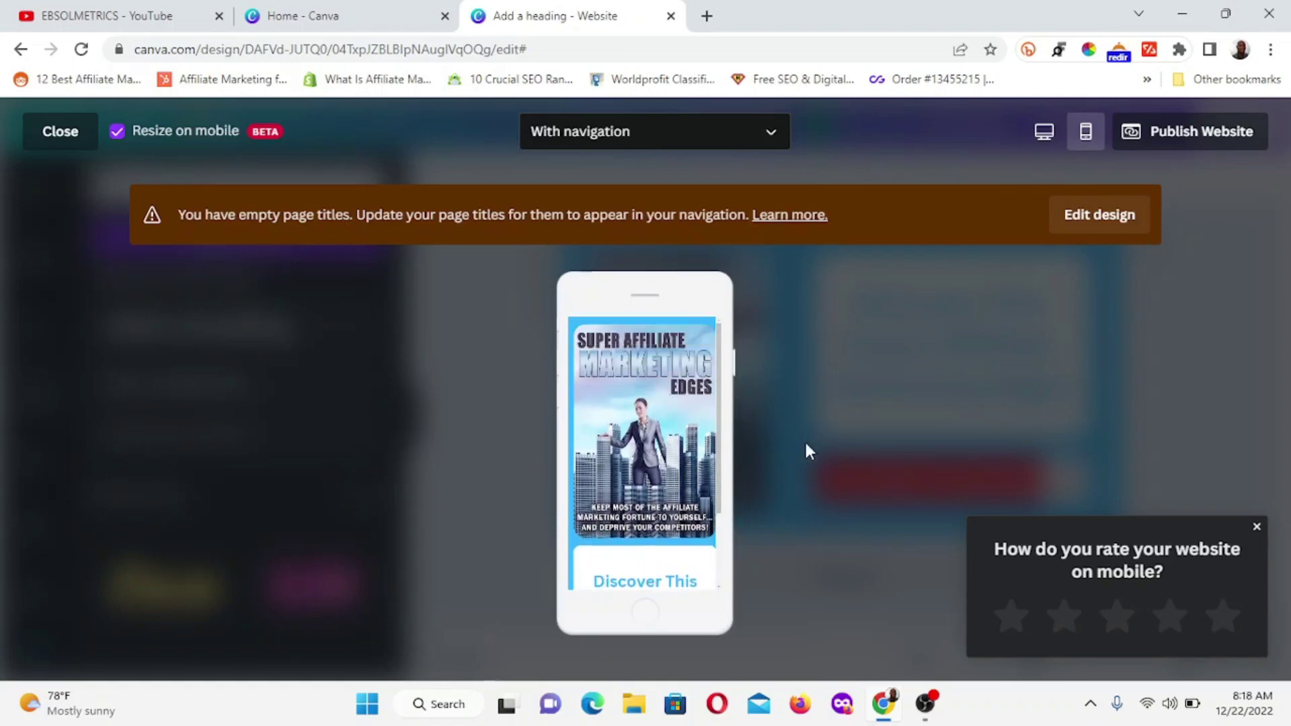
scroll(683, 443, down, 2)
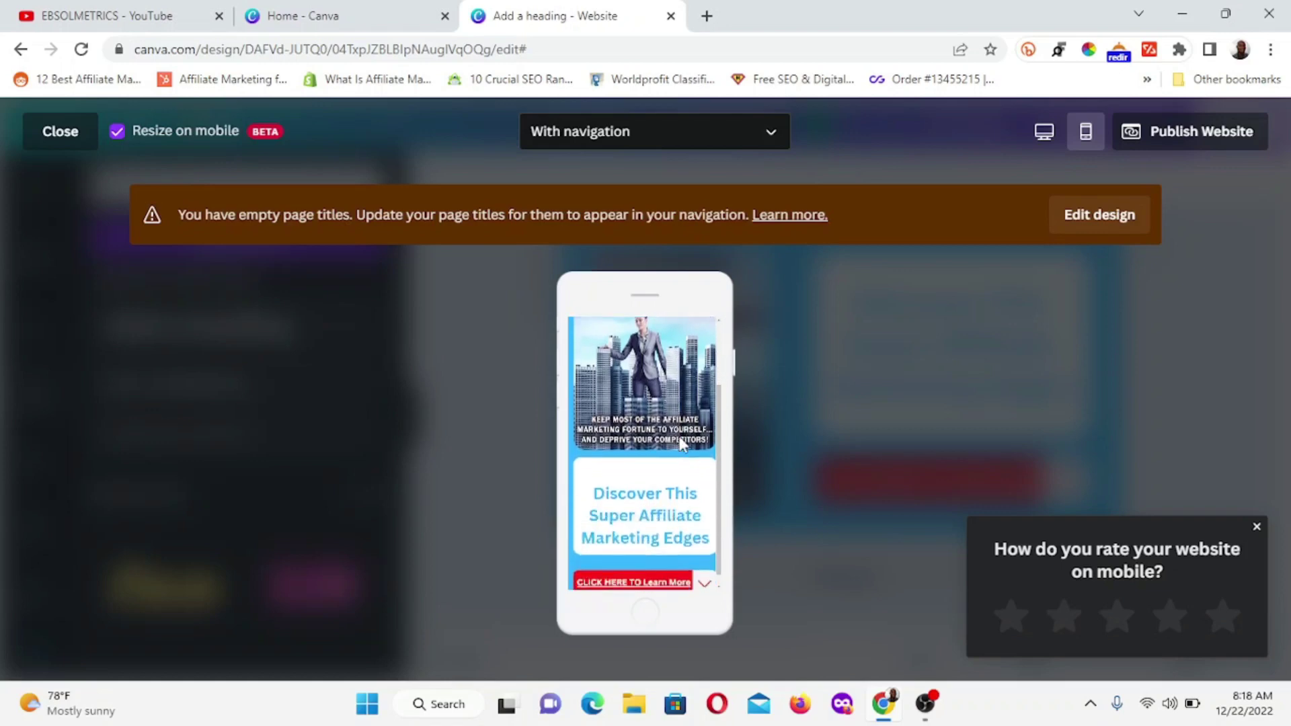
scroll(682, 444, down, 1)
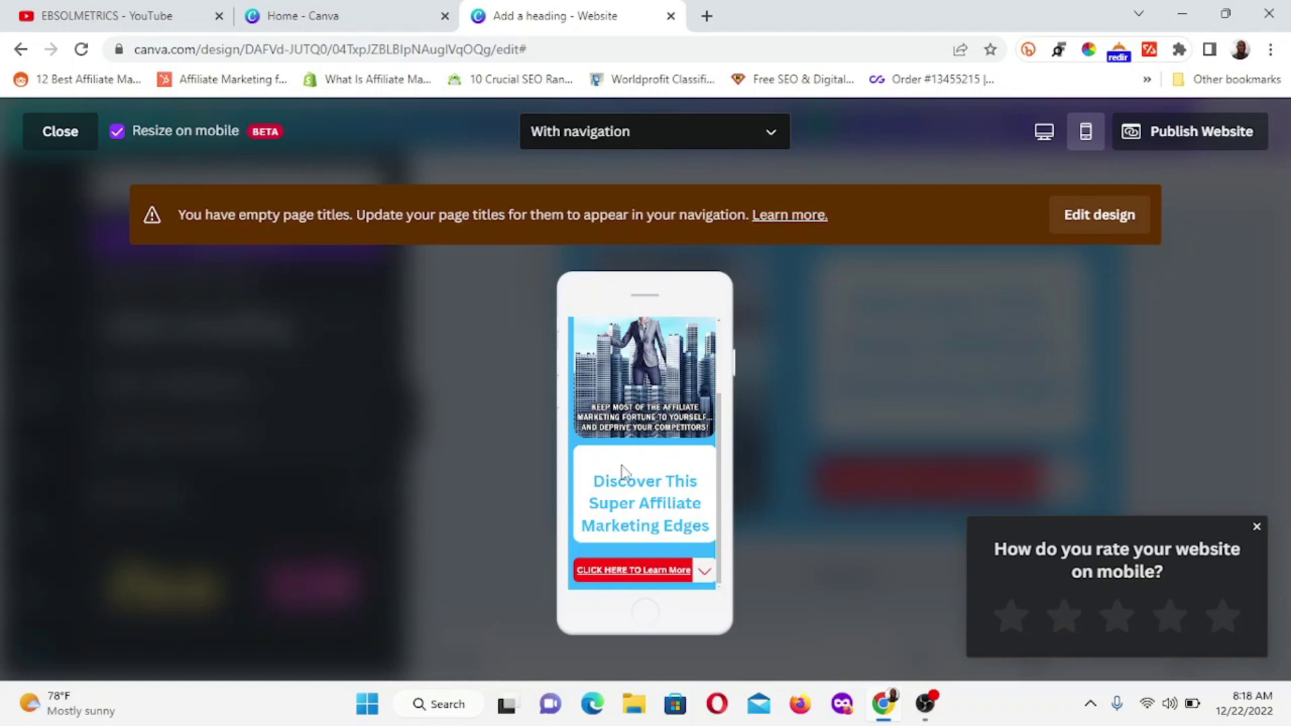
scroll(639, 390, up, 4)
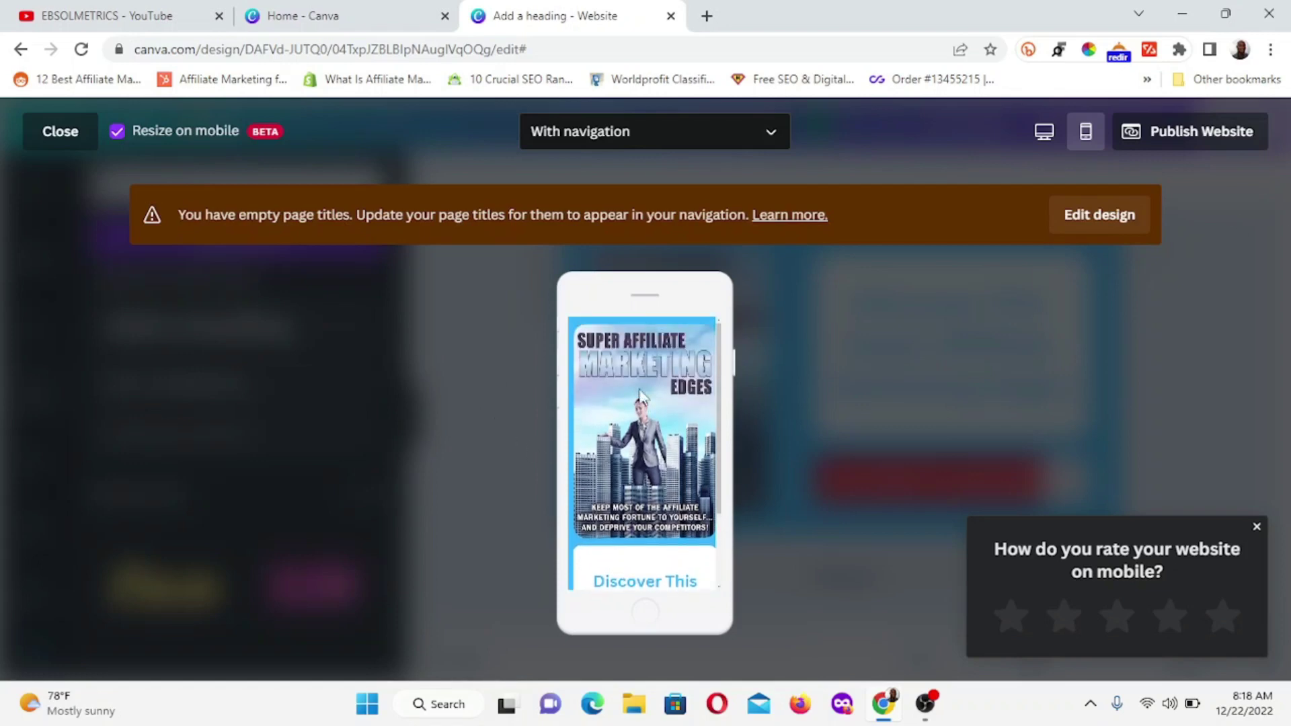
scroll(639, 390, down, 3)
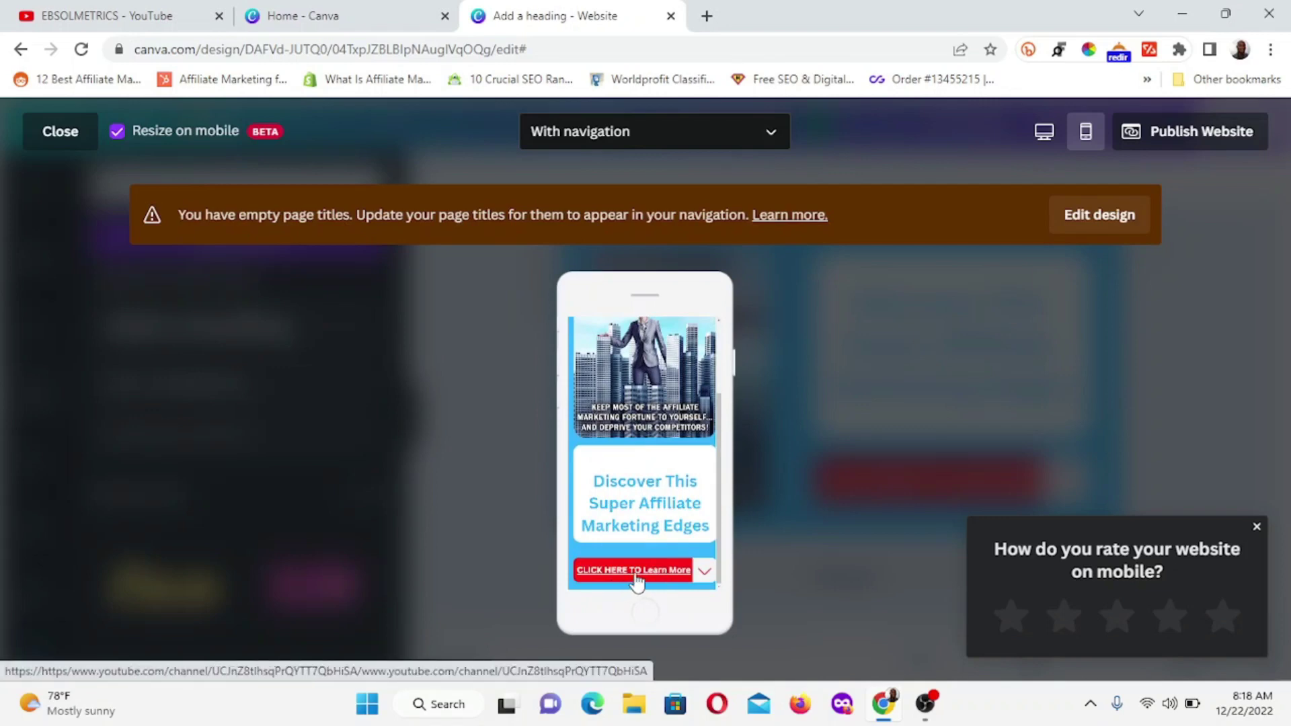
Step: Test the "CLICK HERE TO Learn More" link in the mobile preview, return to the Canva design and review the mobile page again
click(636, 571)
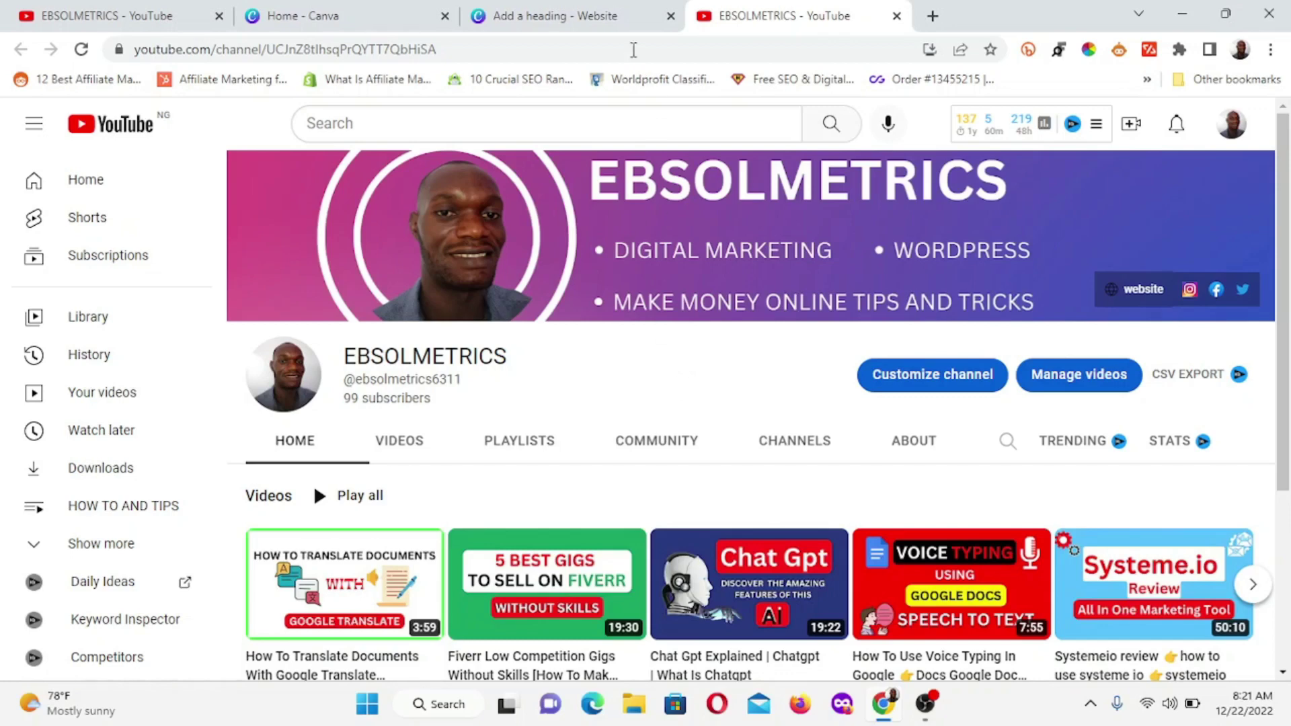
click(580, 17)
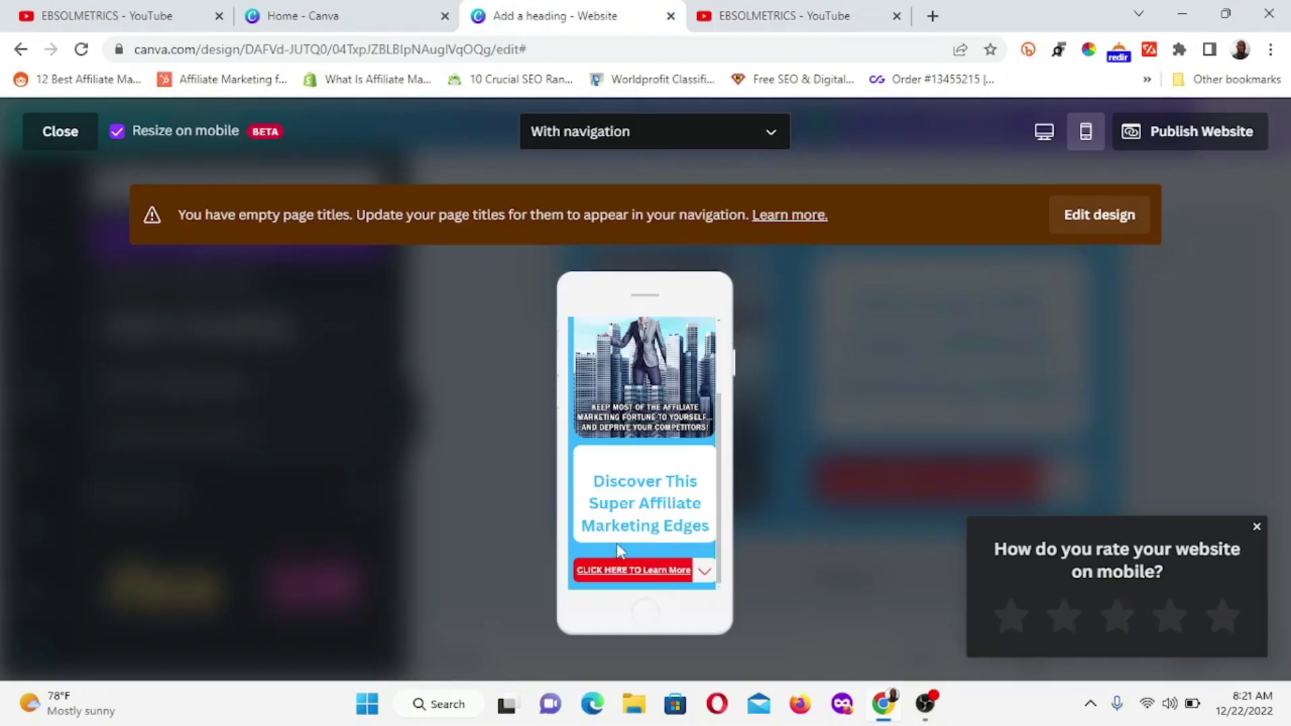
scroll(630, 363, up, 1)
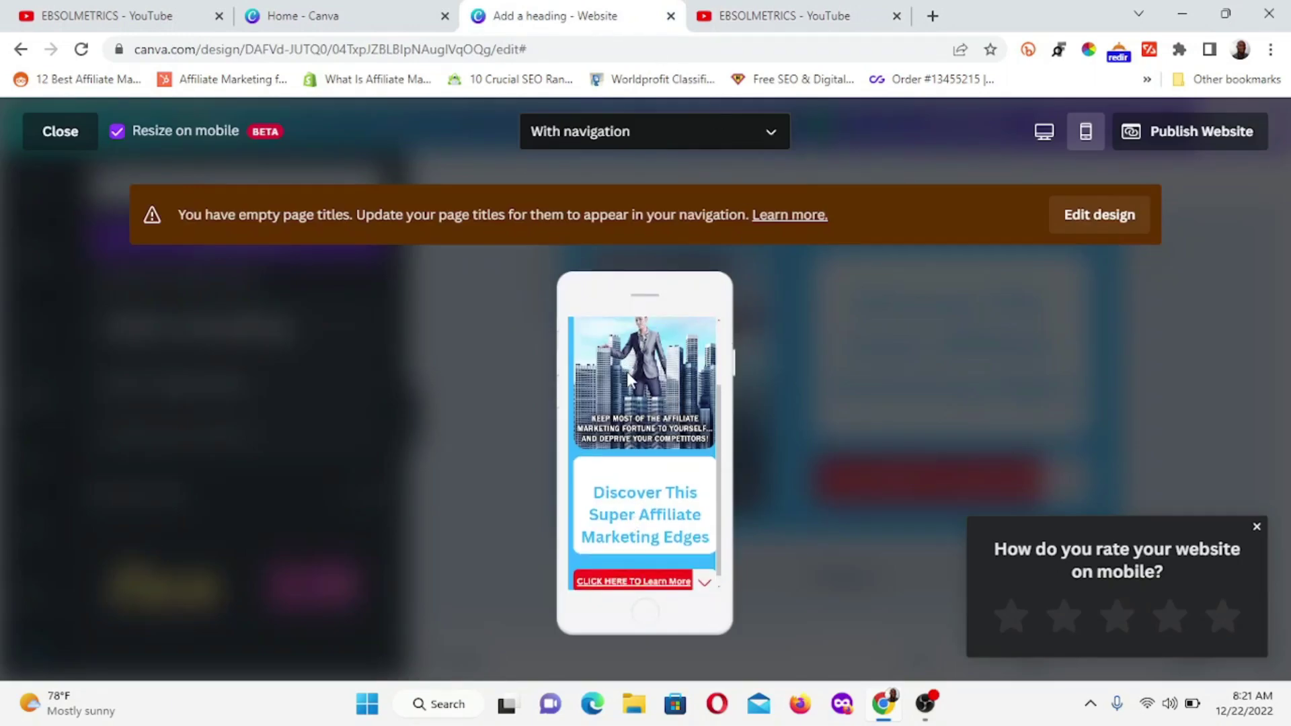
scroll(629, 380, up, 3)
scroll(639, 397, down, 3)
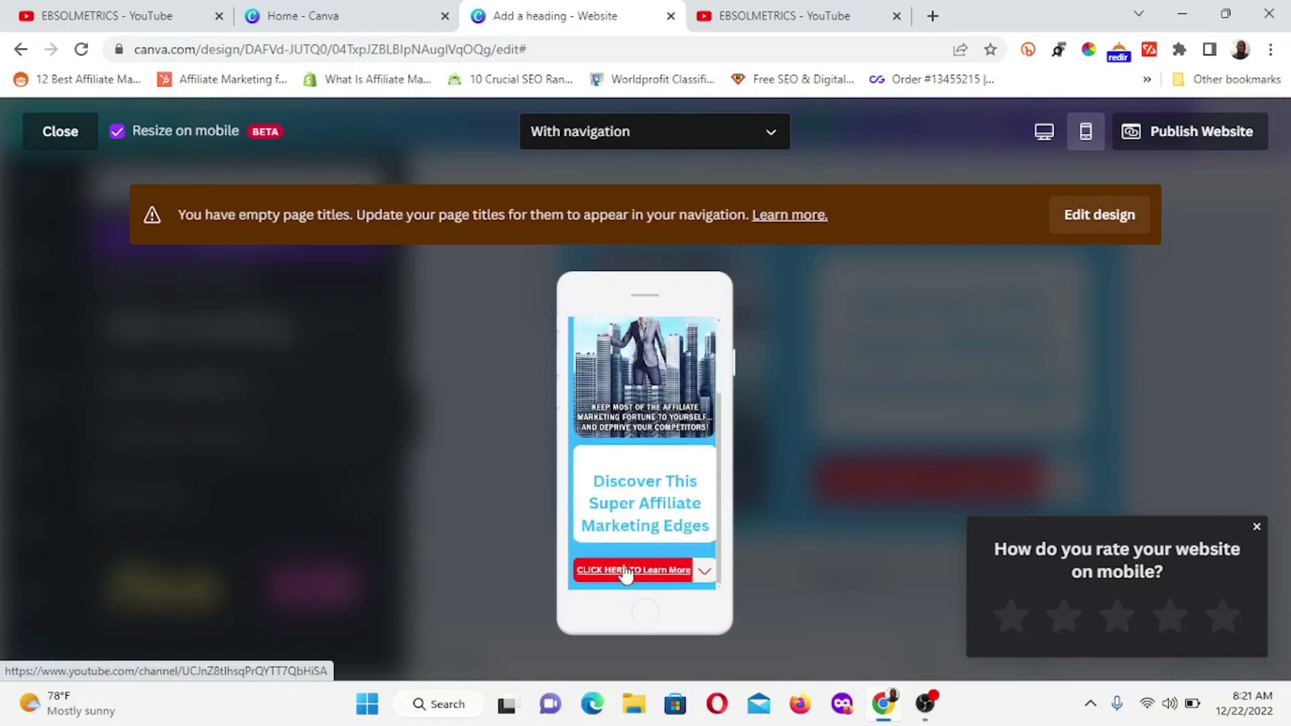
scroll(652, 393, up, 1)
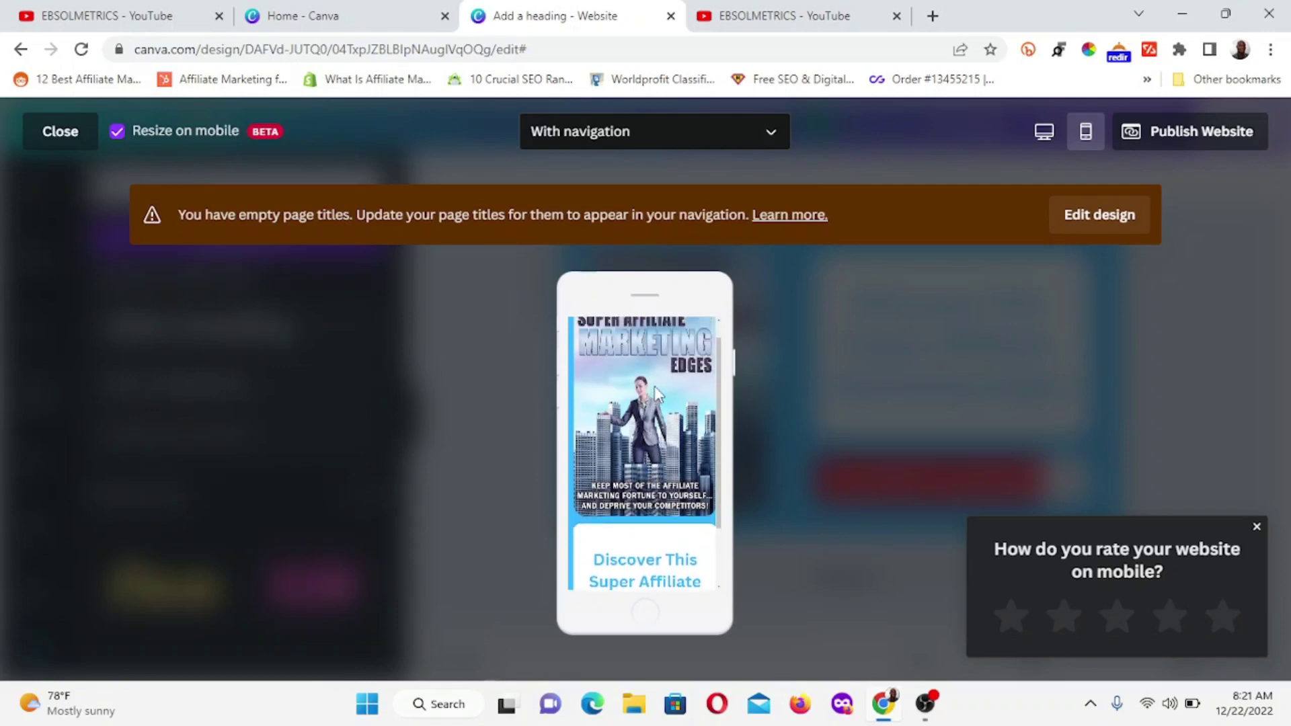
scroll(655, 393, up, 1)
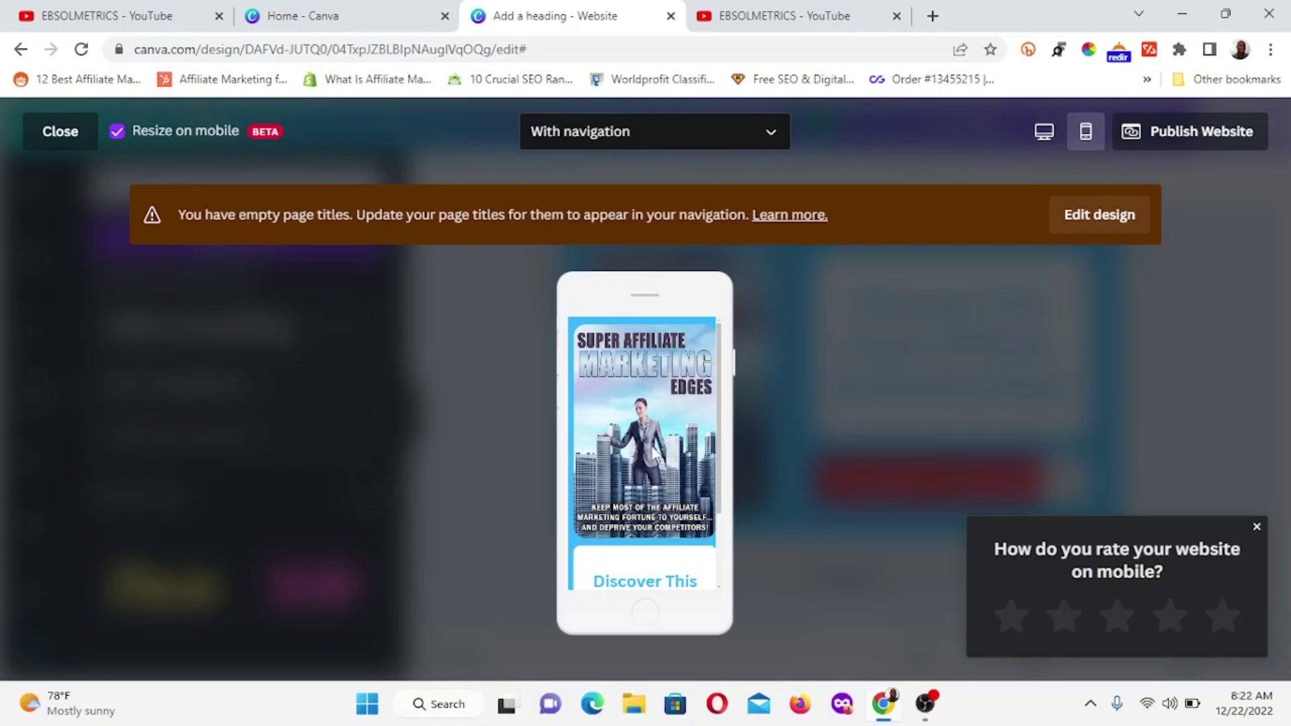
scroll(645, 384, down, 3)
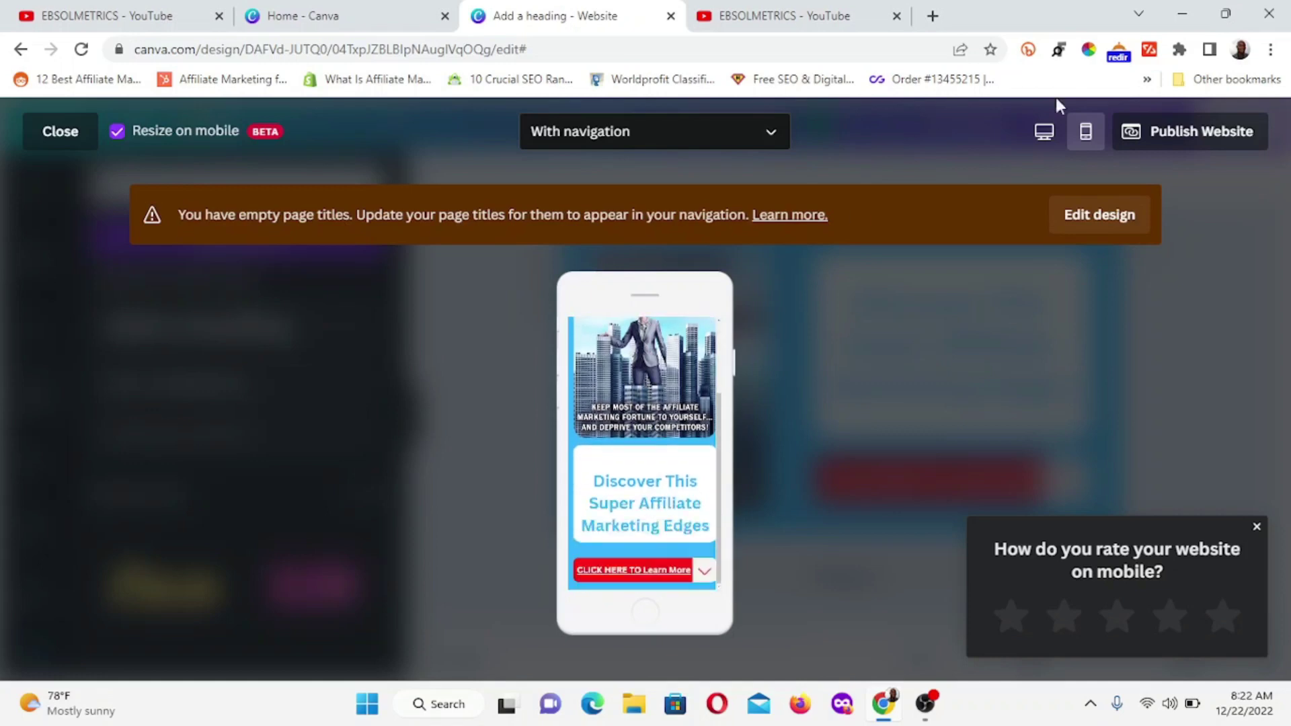
Step: Return the website preview to the desktop view and check the page down to the linked button
click(1044, 133)
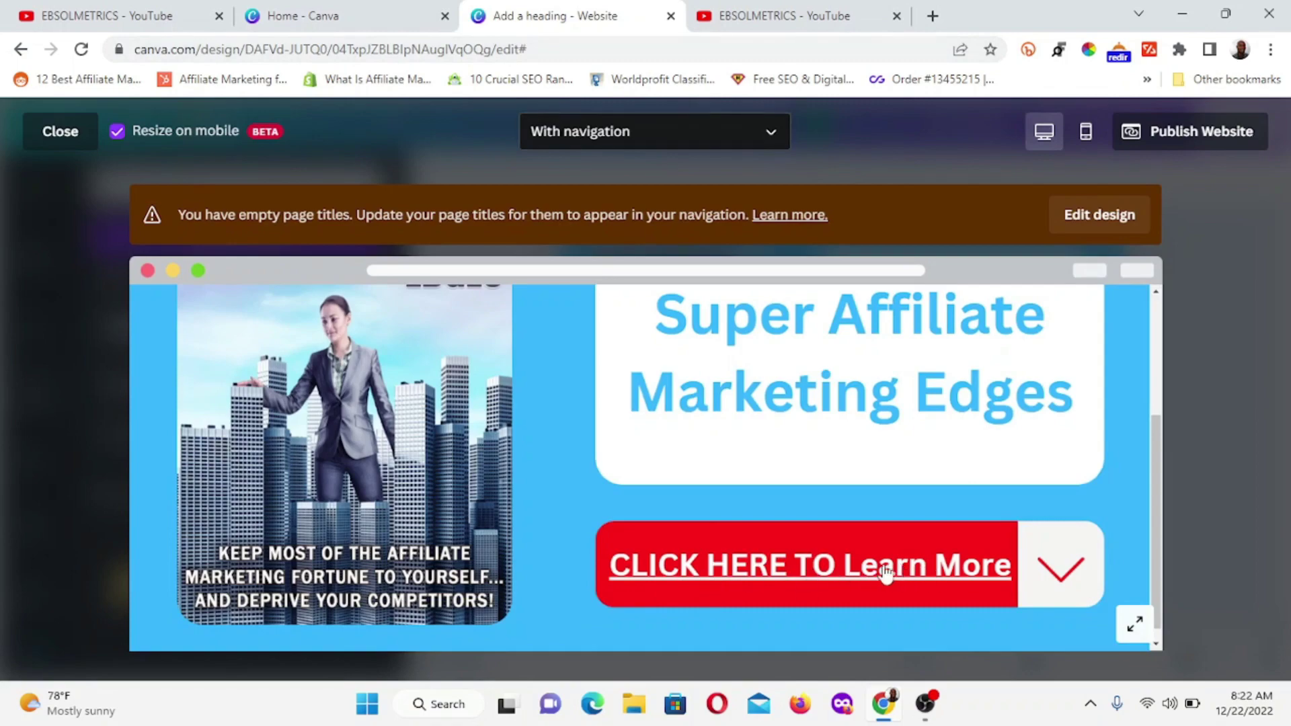
scroll(550, 370, up, 3)
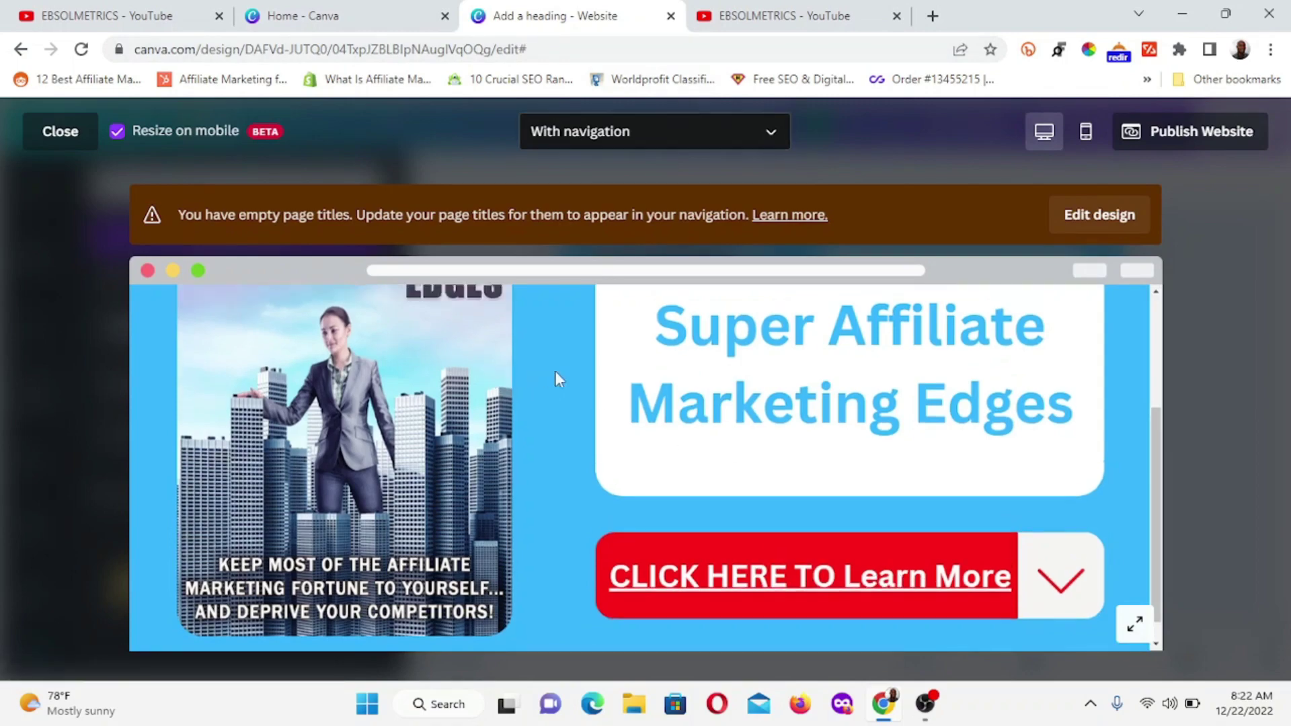
scroll(606, 376, down, 3)
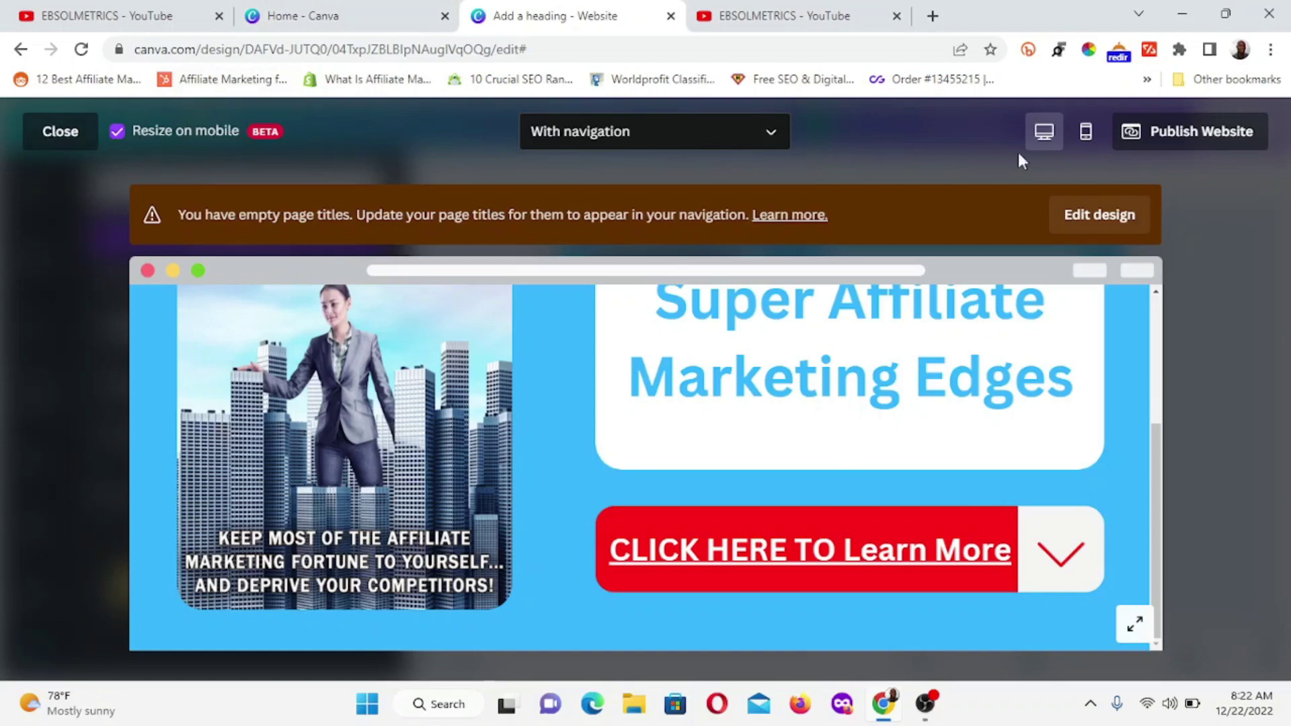
Step: Start publishing the website to a free Canva domain with navigation and mobile resizing, and continue to the settings review
click(1176, 135)
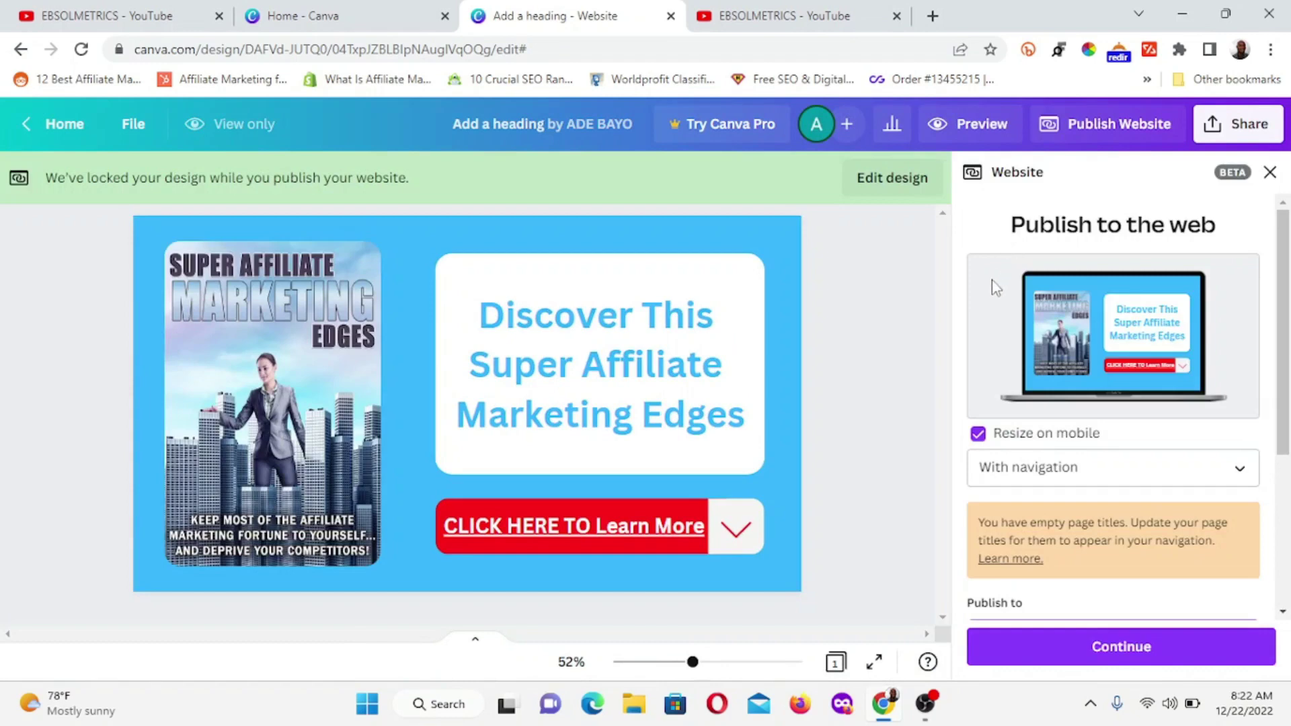
scroll(999, 287, down, 2)
scroll(1030, 410, down, 2)
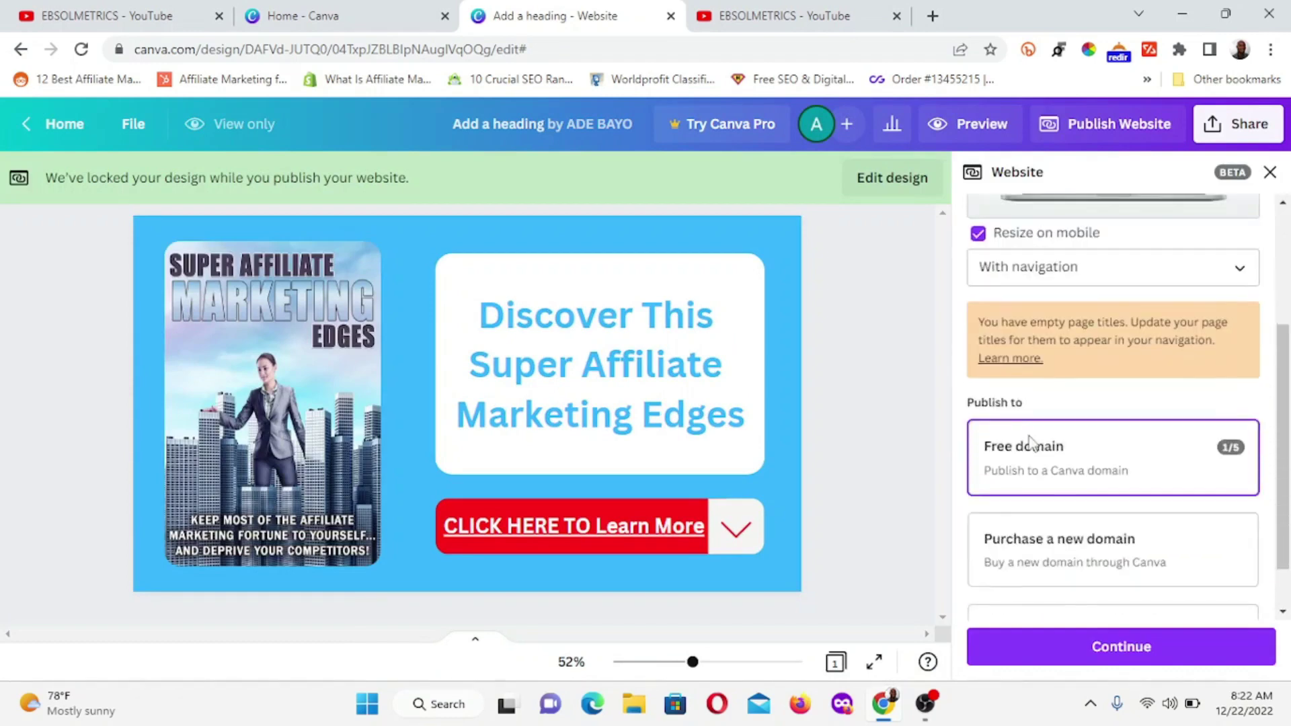
scroll(1030, 444, down, 1)
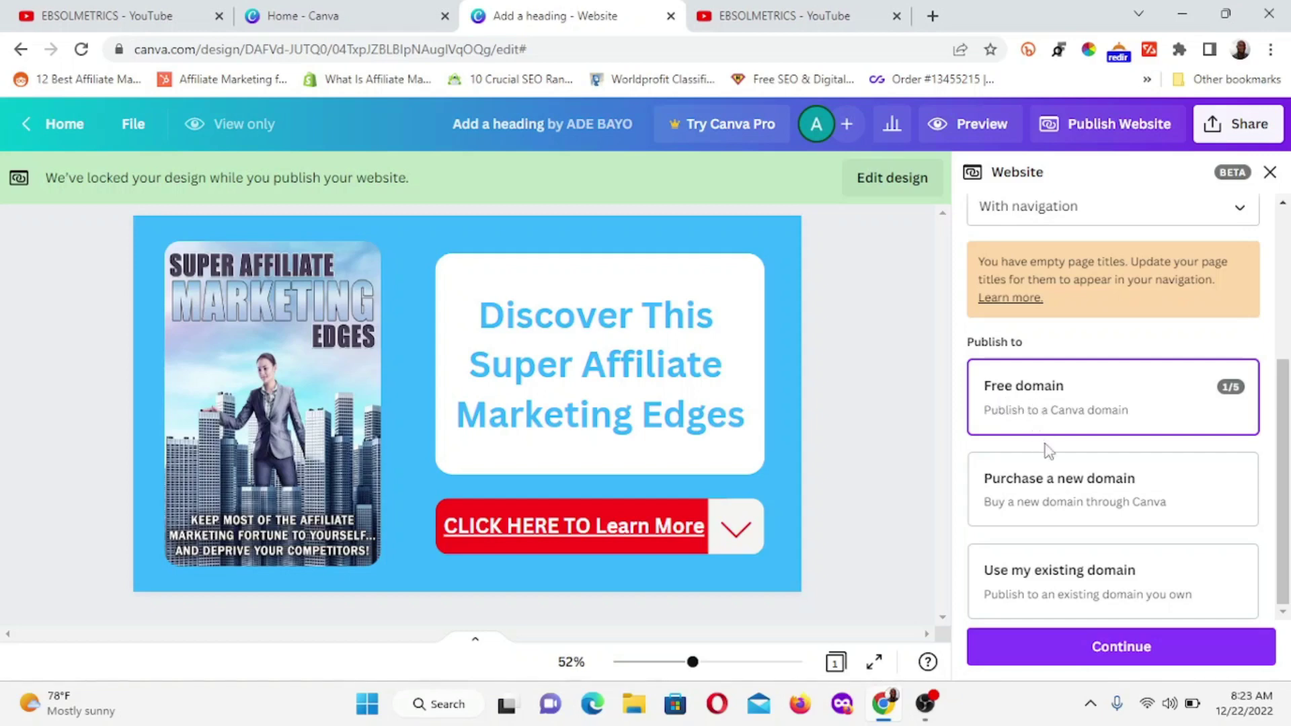
click(1123, 647)
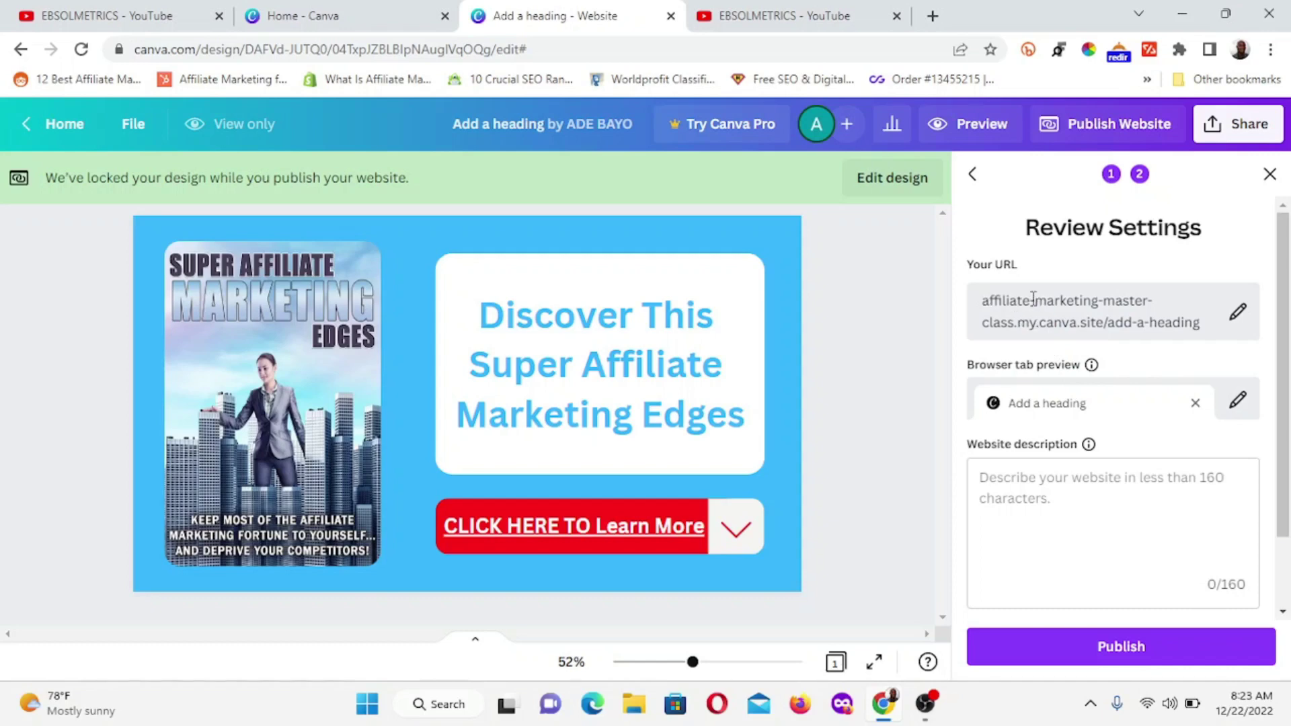
Step: Replace the ending of the website's URL with "affiliate-marketing-secrets"
click(1238, 311)
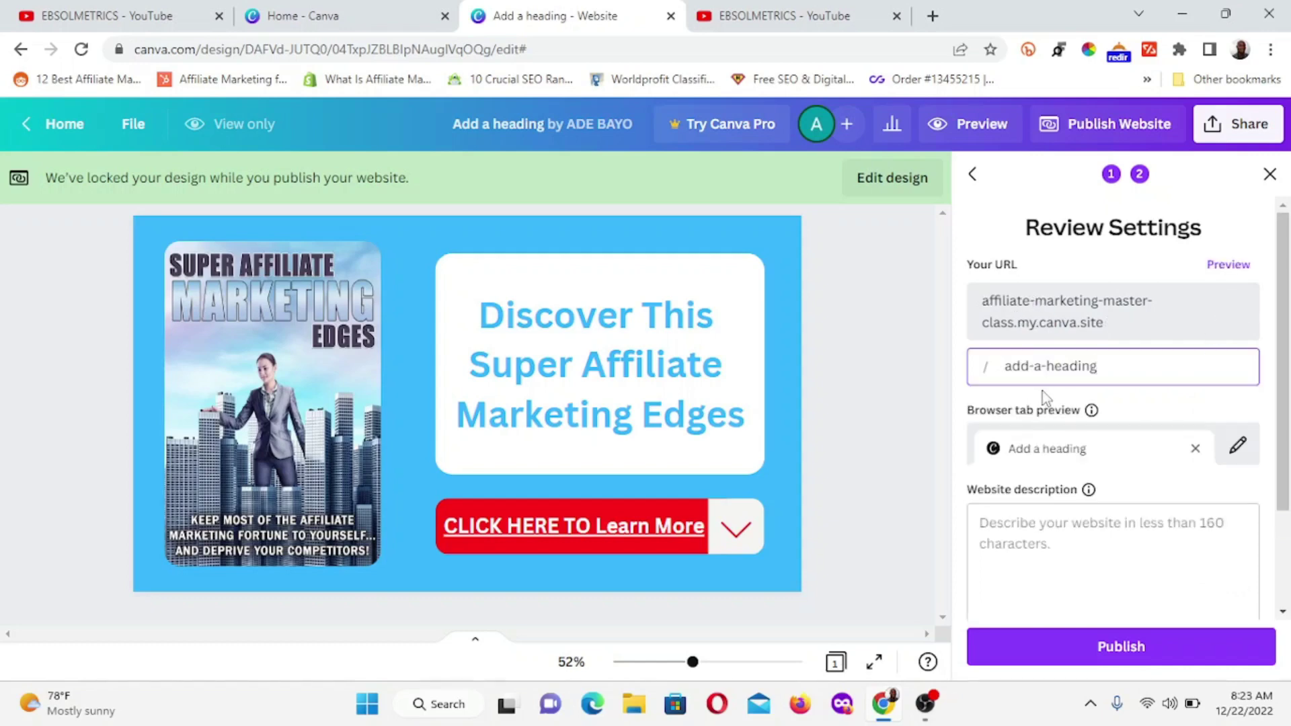
drag(1002, 366, 1158, 363)
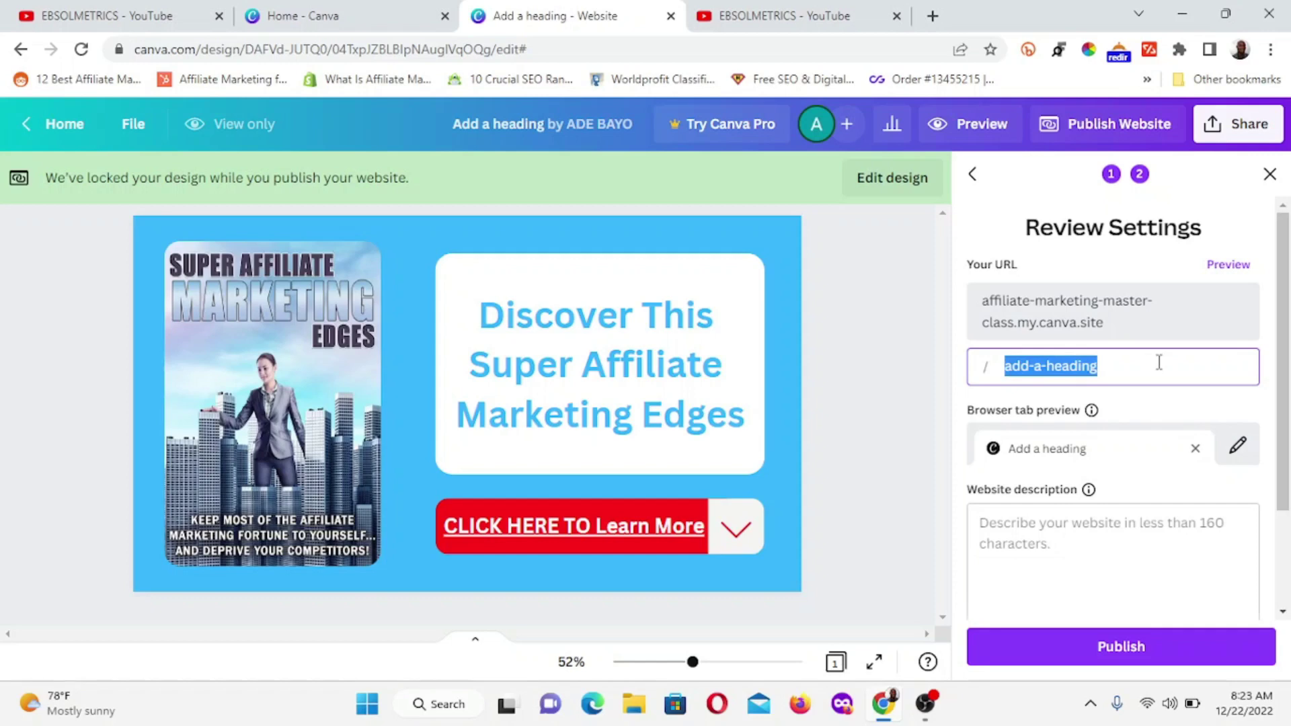
text(a)
key(Caps_Lock)
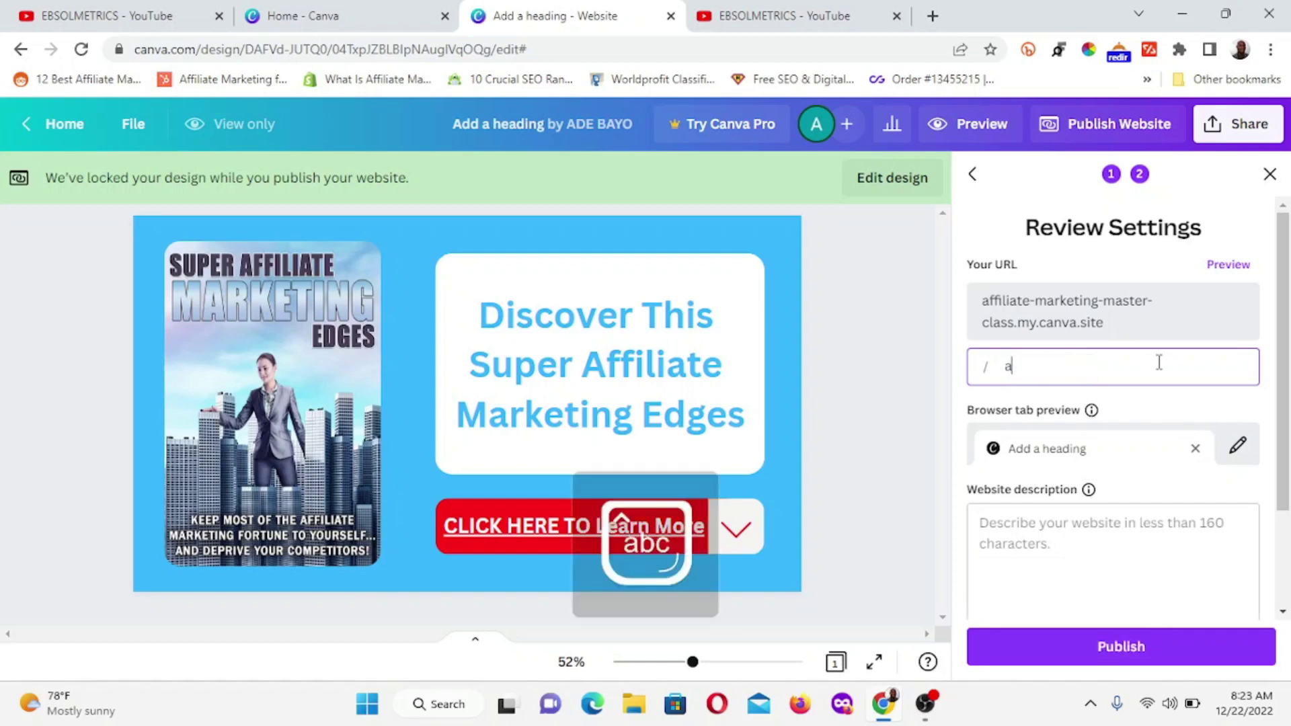
key(BackSpace)
key(Caps_Lock)
text(af)
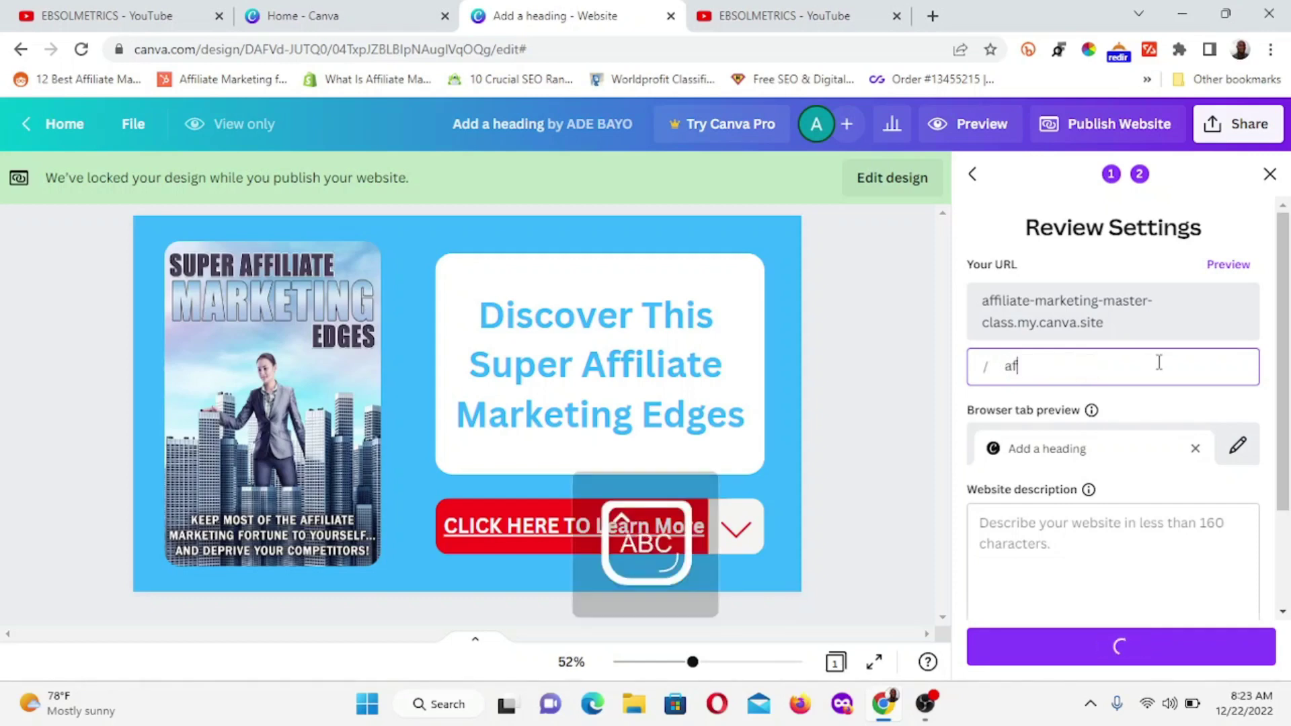
text(filiate-mar)
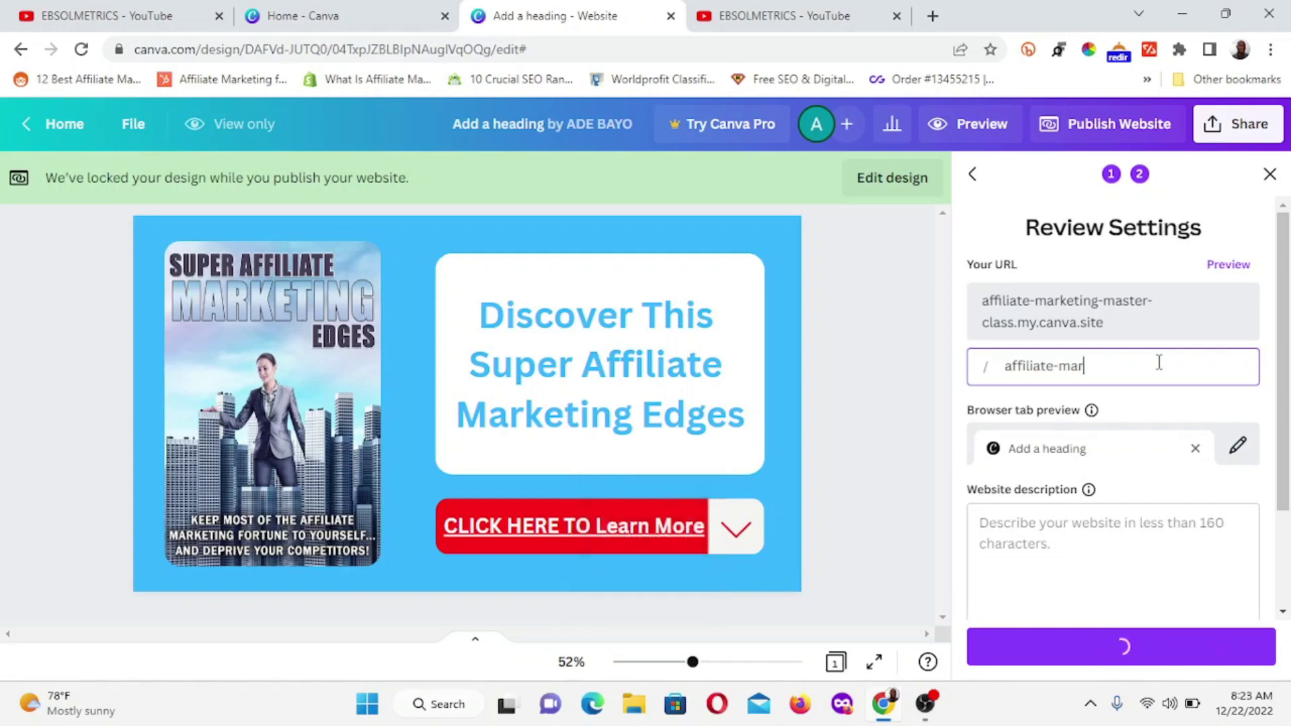
text(keting-secre)
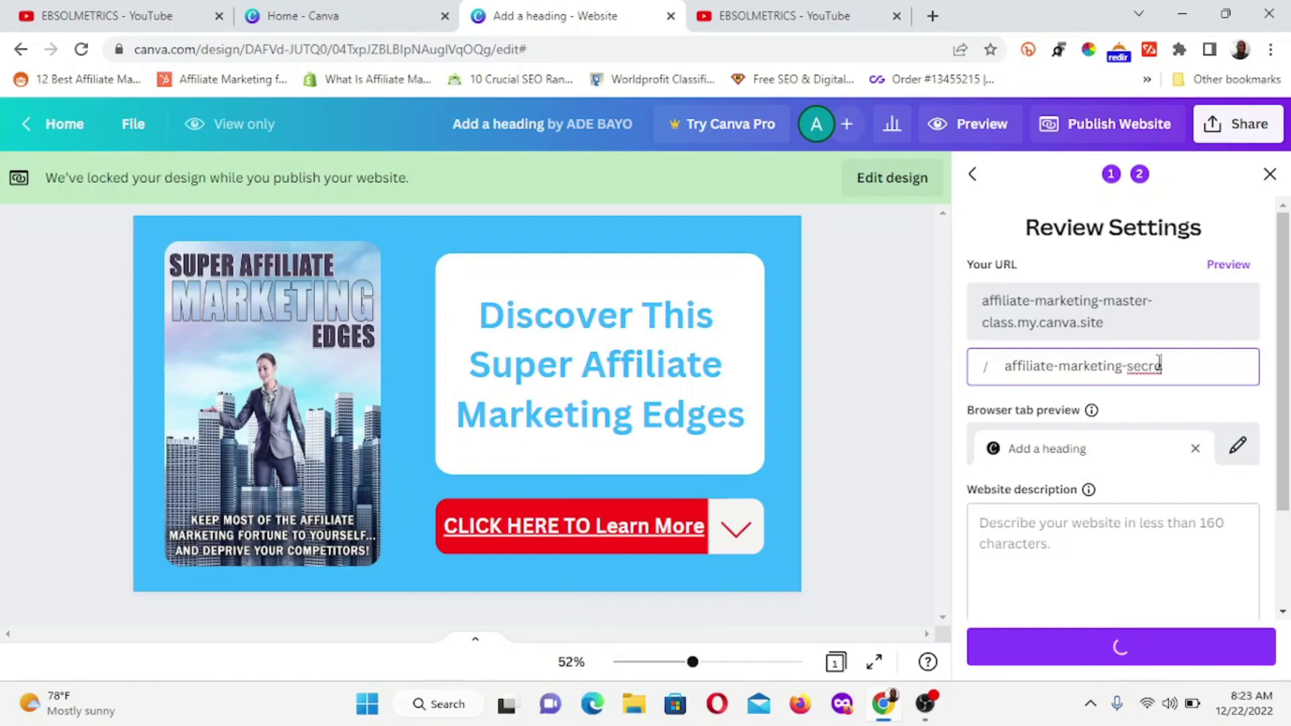
text(ts)
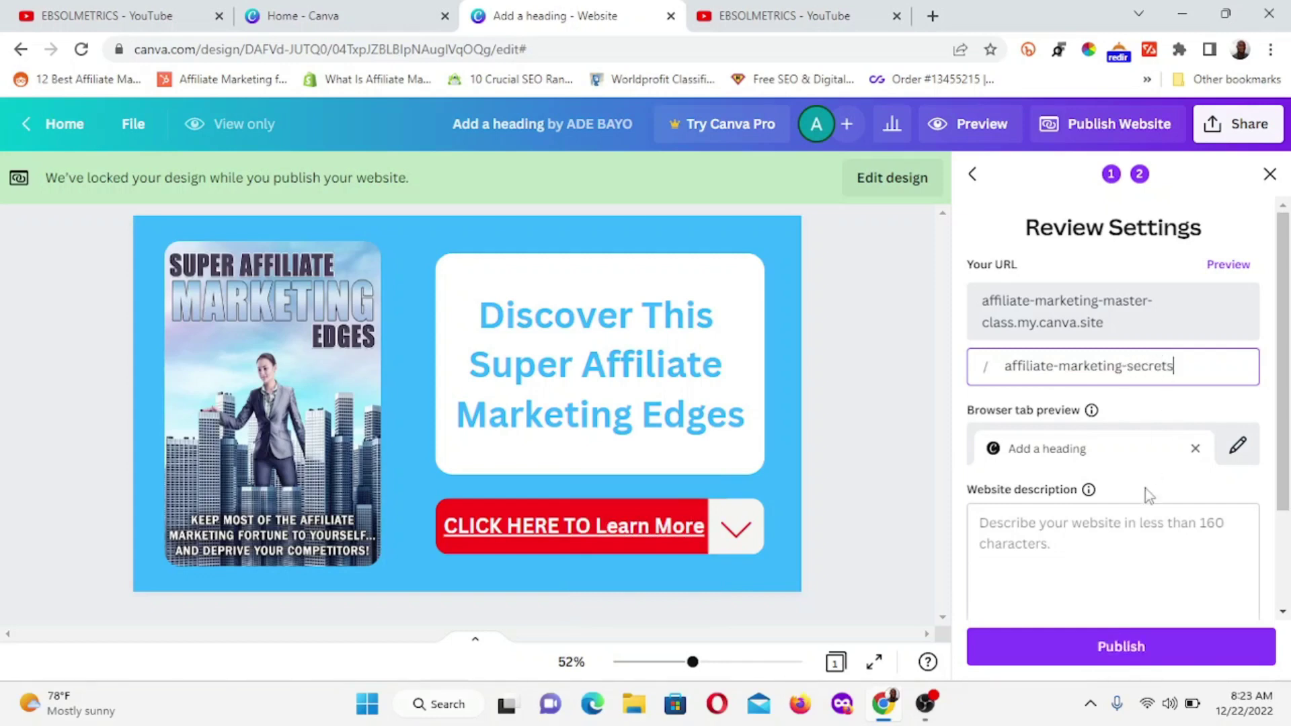
Step: Replace the website's browser tab title with "AFFILIATE MARKETING EDGES", leaving the website description empty
click(1104, 597)
scroll(1143, 333, down, 2)
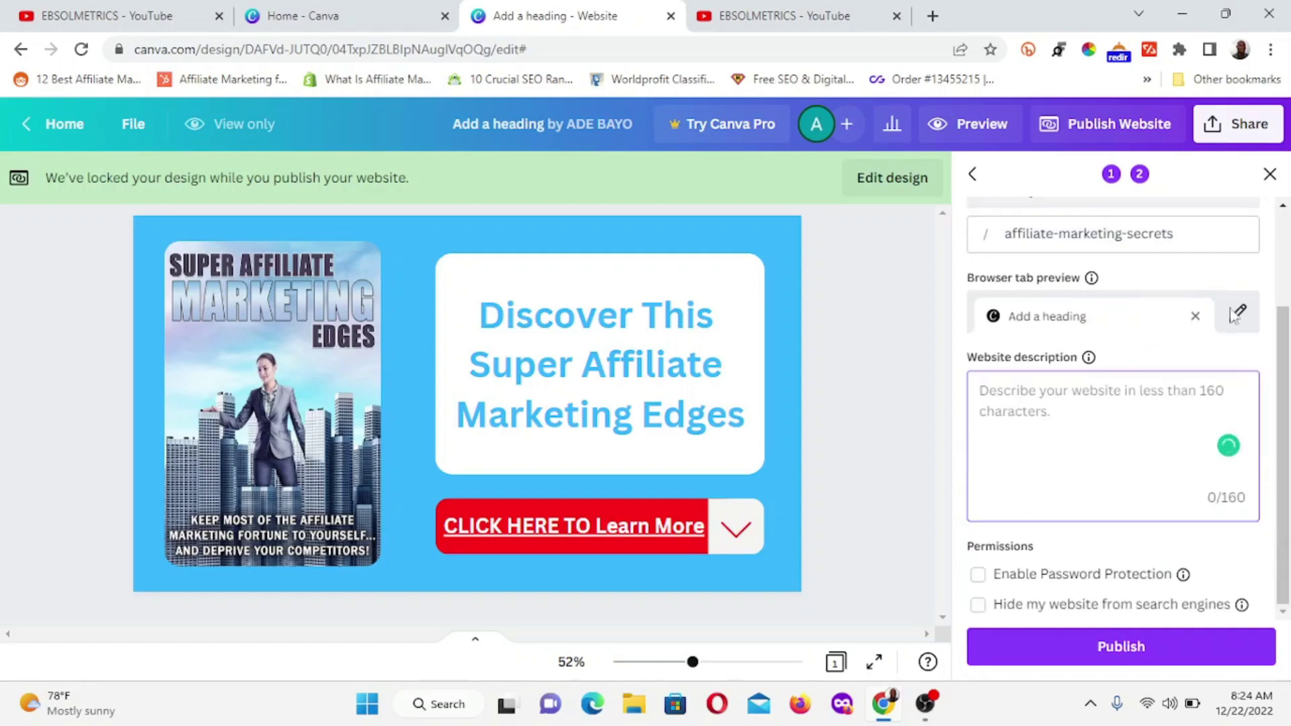
click(1236, 314)
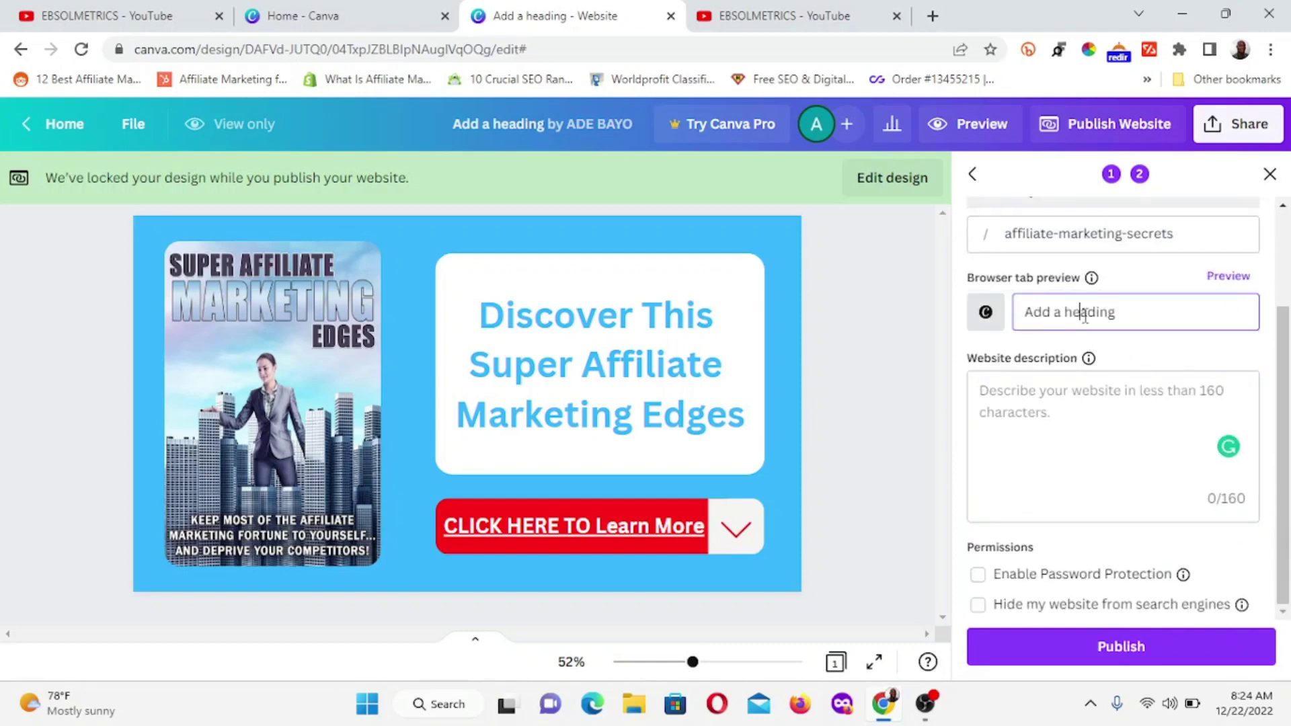
triple_click(1040, 318)
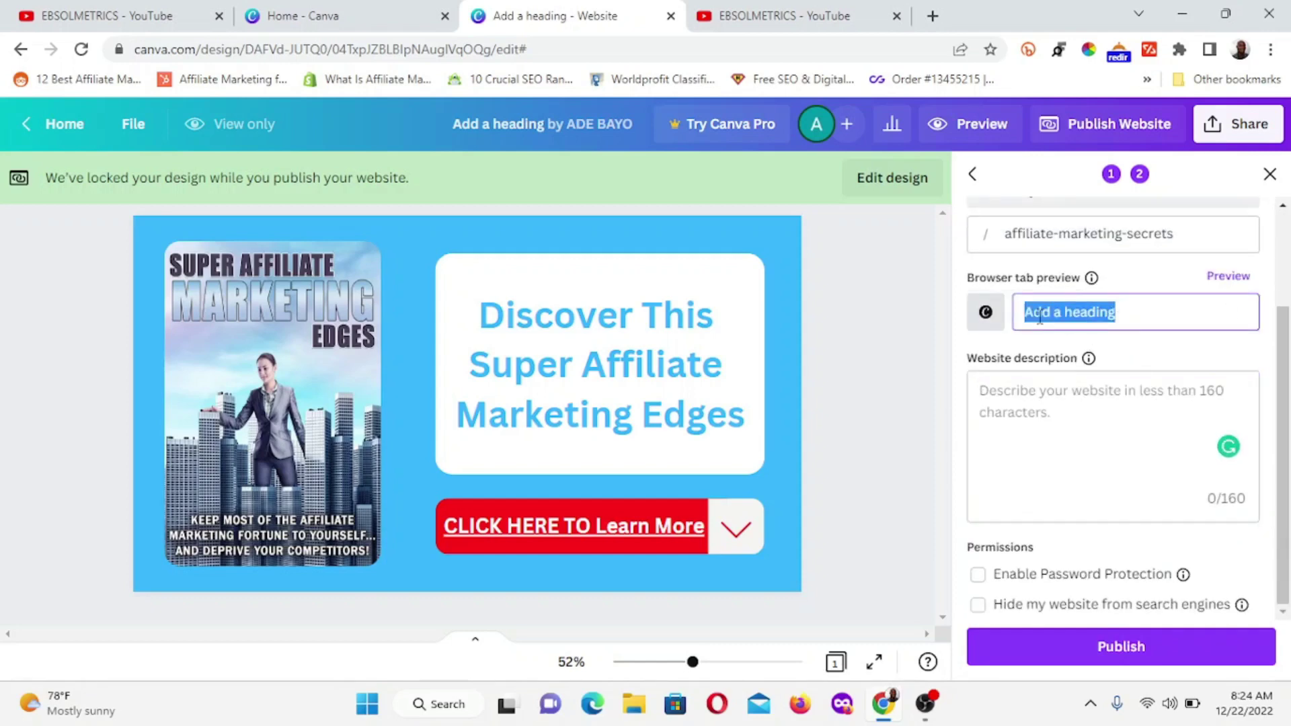
text(AFFILIA)
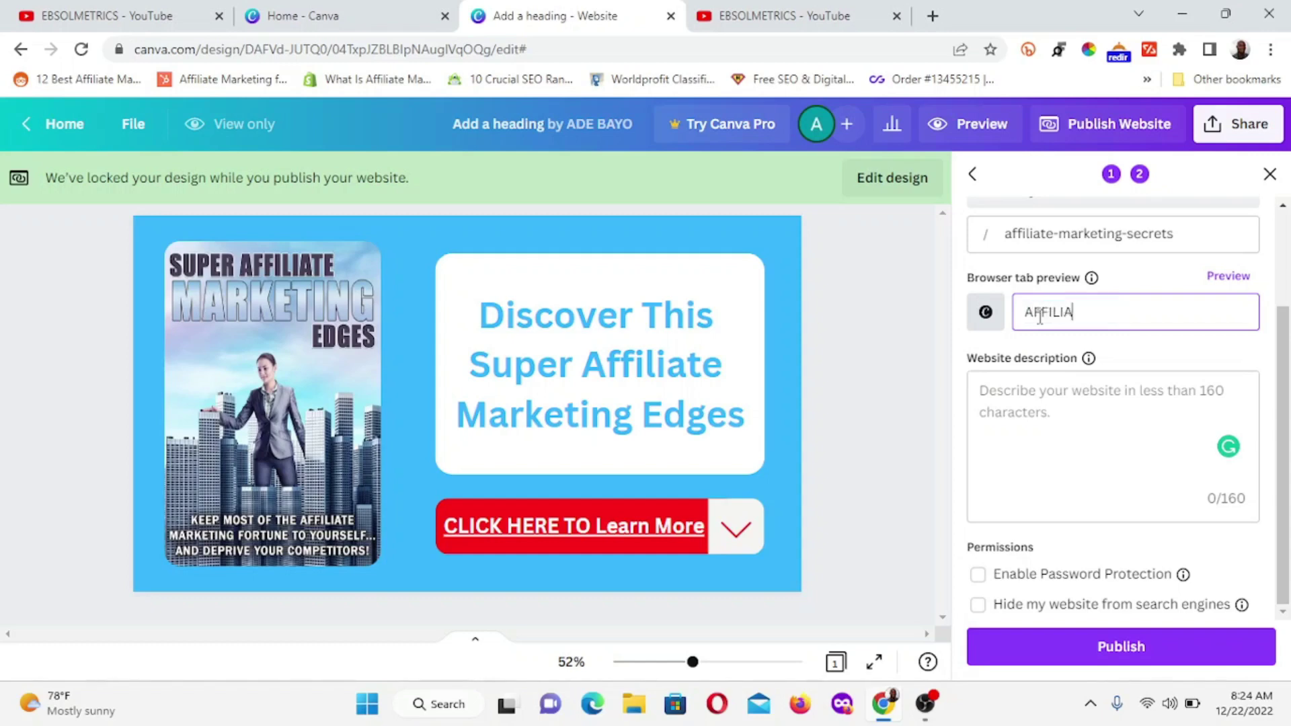
text(TE MARKETING EDGES)
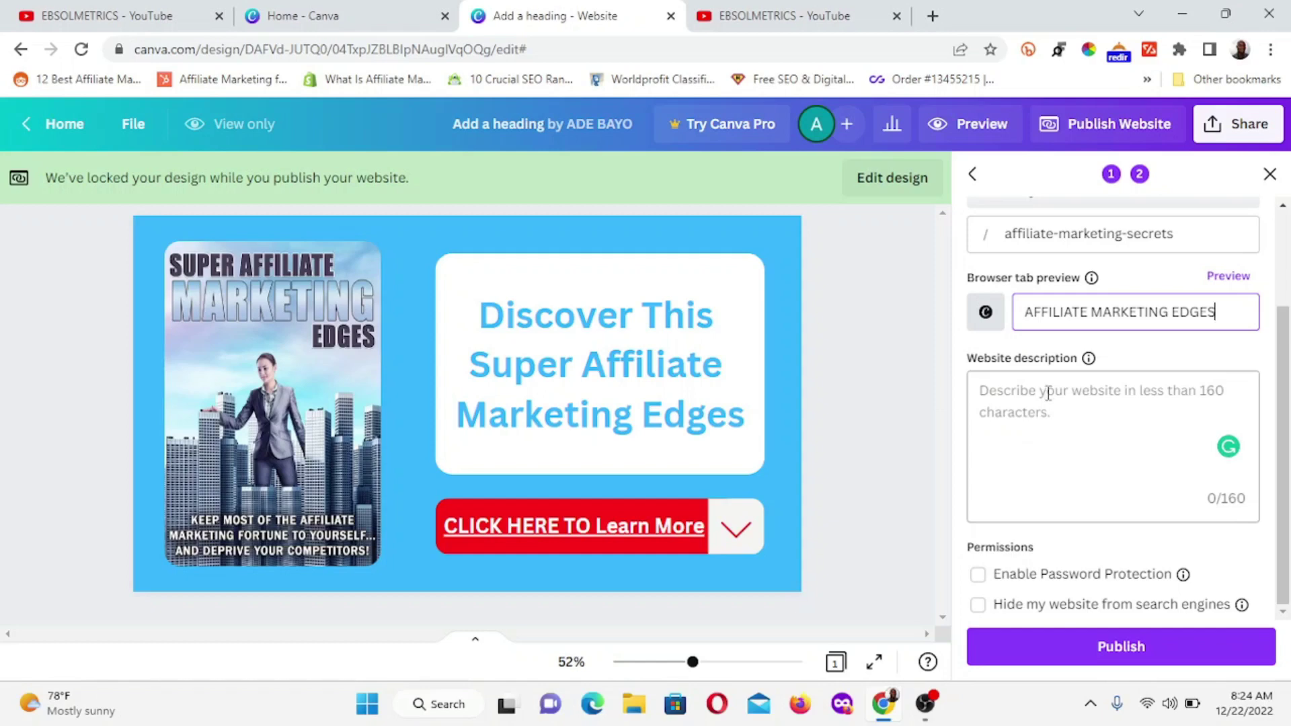
click(1271, 420)
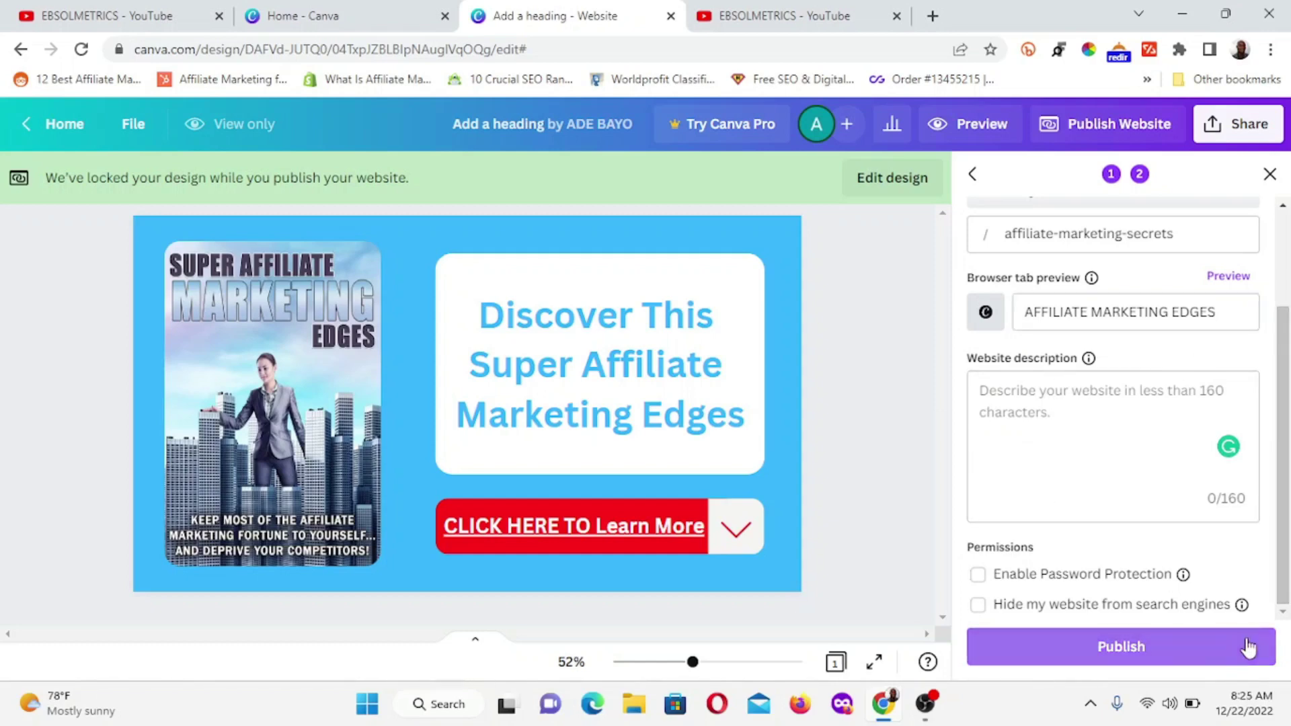
Step: Publish the website and copy its live address
click(1154, 644)
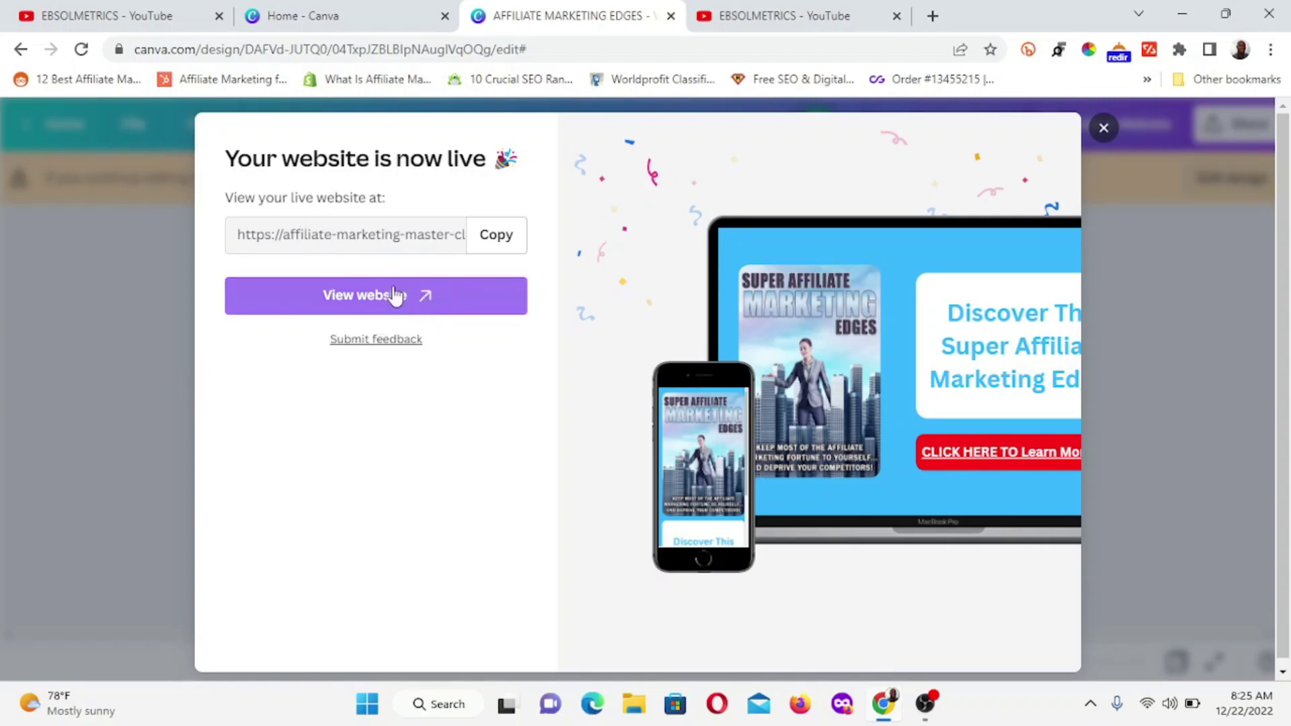
scroll(275, 250, down, 1)
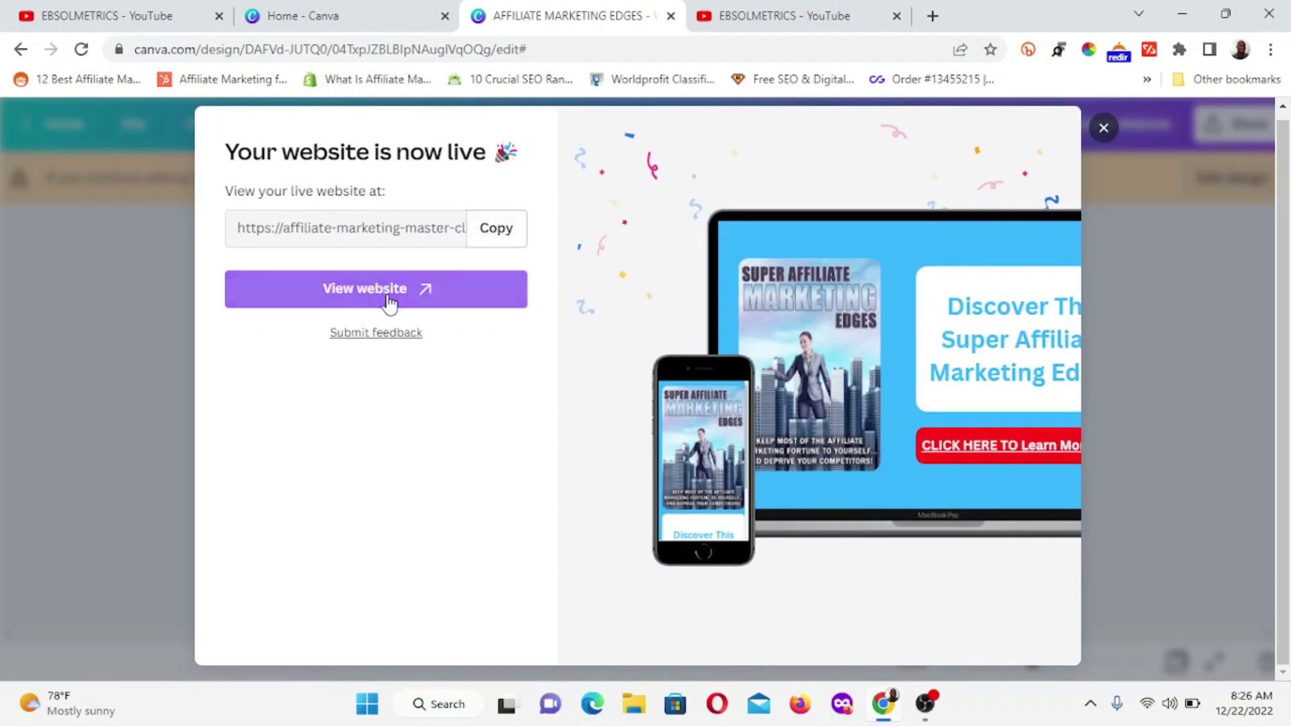
click(495, 232)
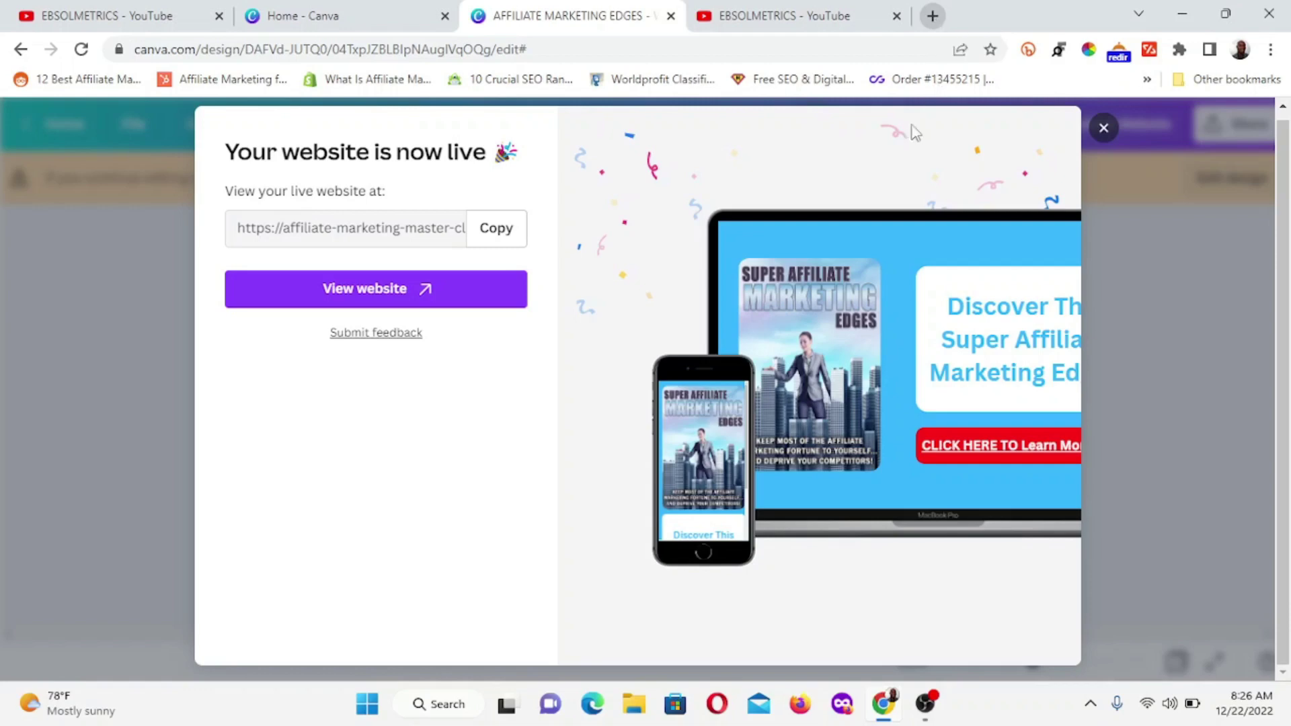
click(331, 288)
click(495, 232)
click(514, 237)
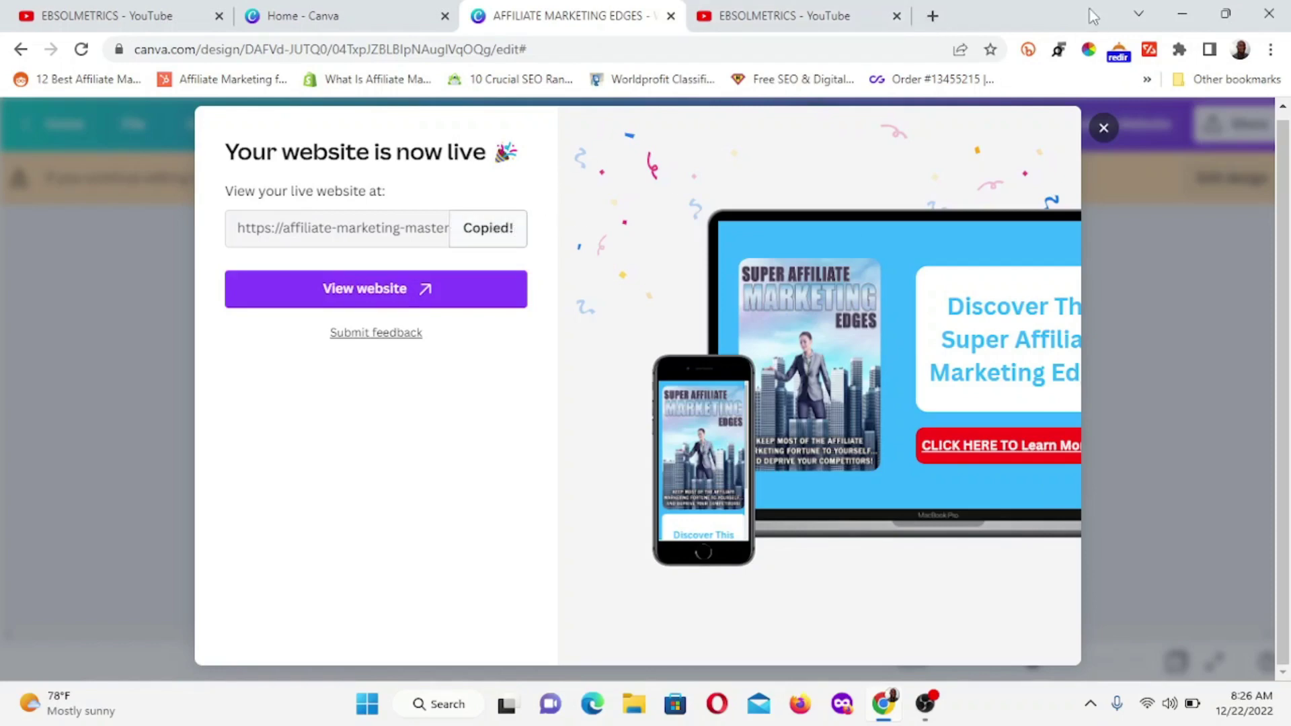
Step: Open the copied affiliate-marketing-secrets website address in a new browser tab
click(932, 16)
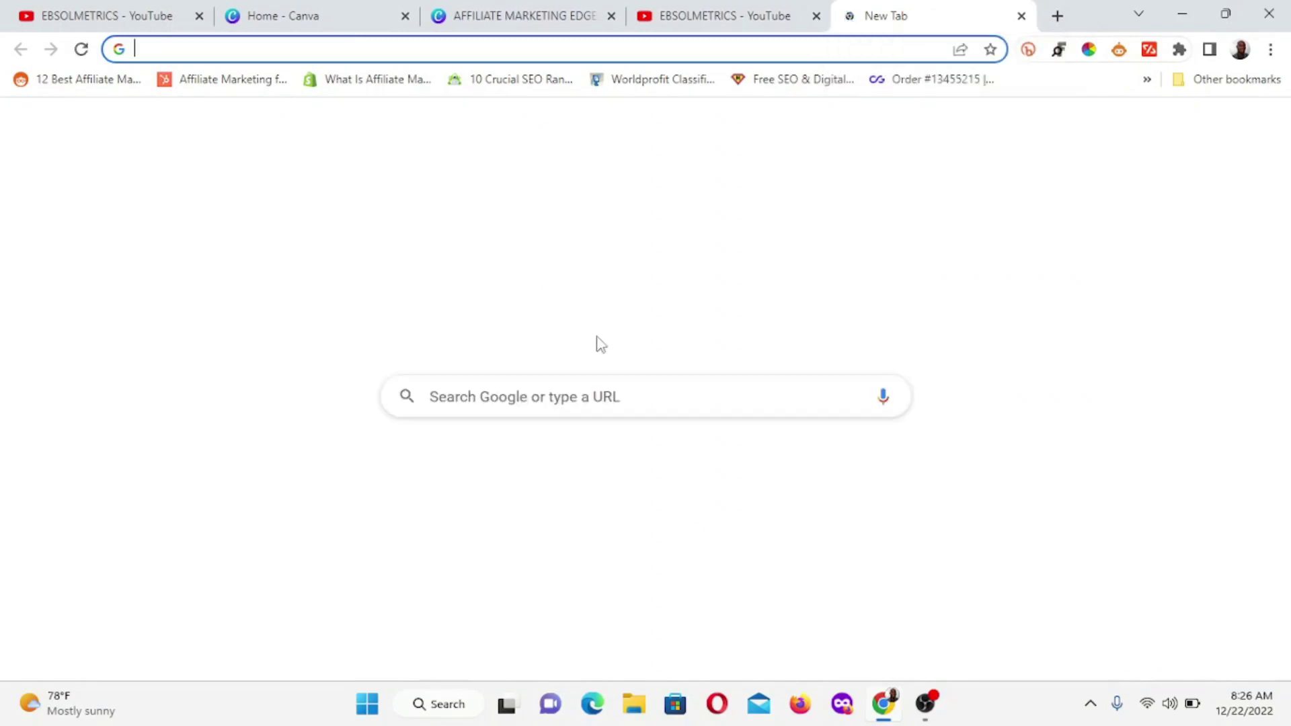
click(603, 393)
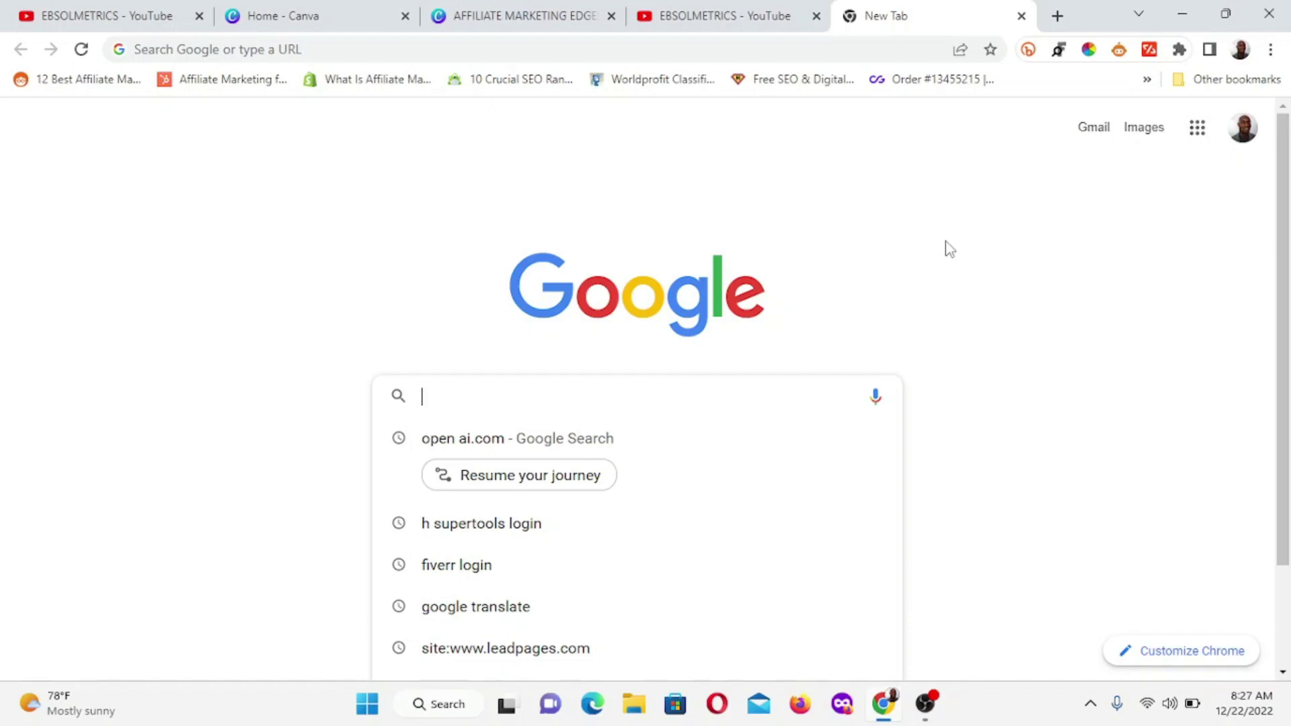
key(ctrl+v)
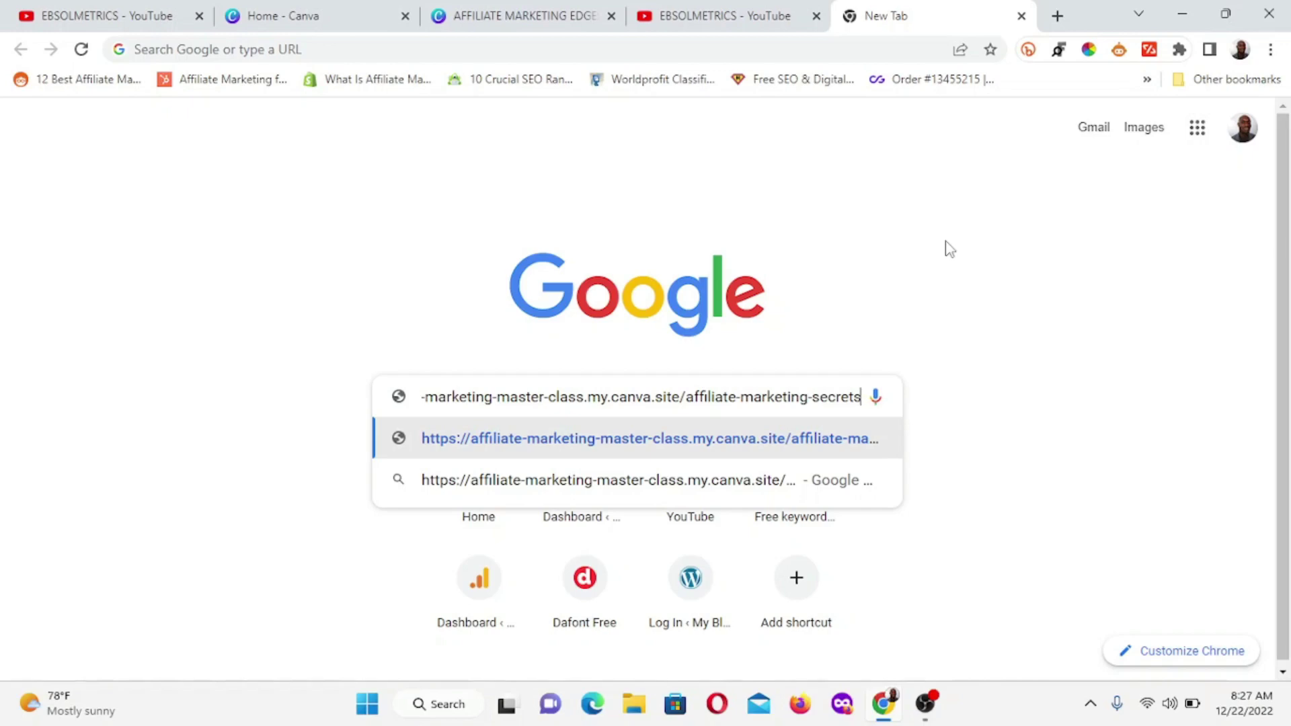
key(Return)
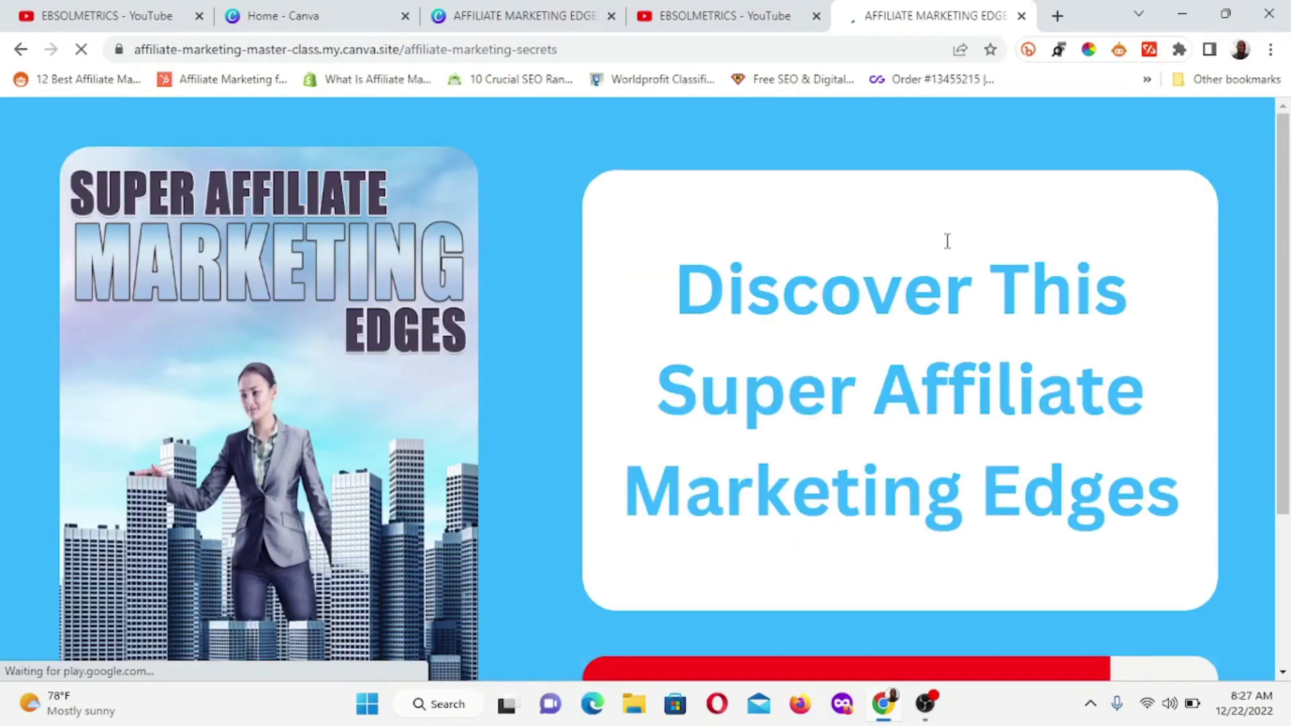
Step: Review the live landing page and test its "CLICK HERE TO Learn More" link through to the YouTube channel
scroll(591, 288, down, 3)
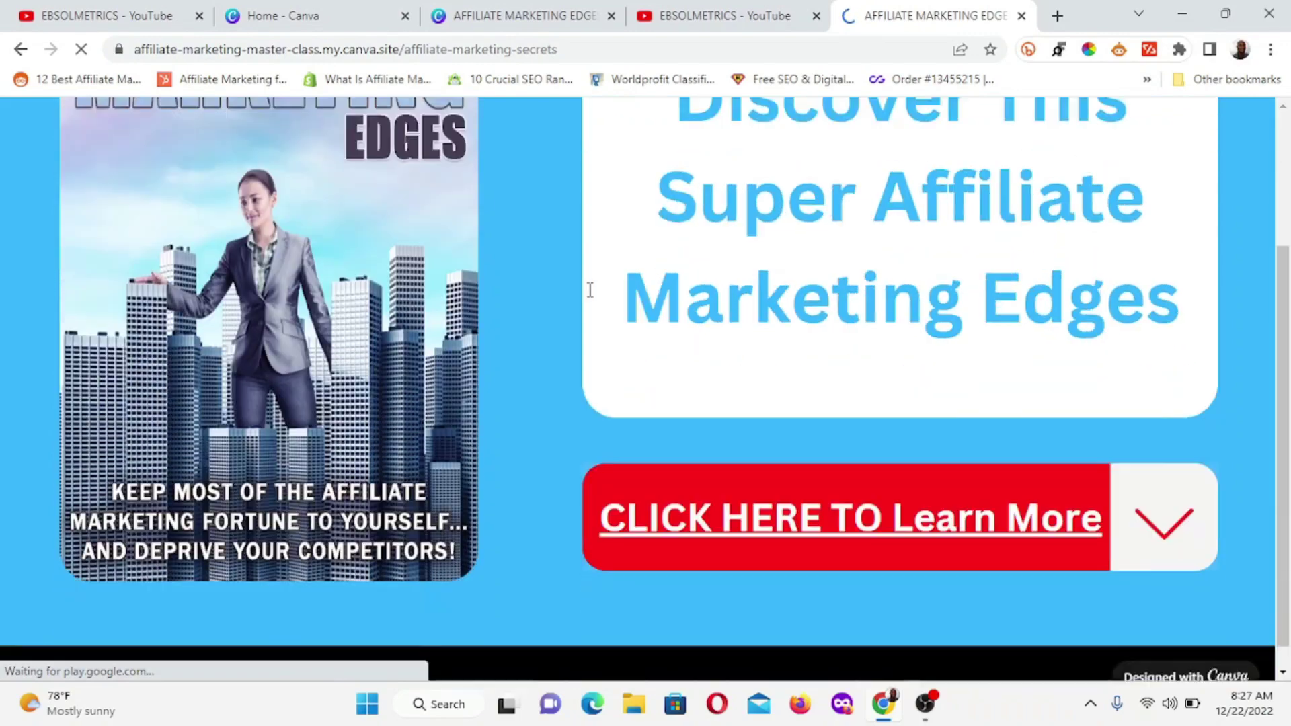
scroll(596, 288, up, 3)
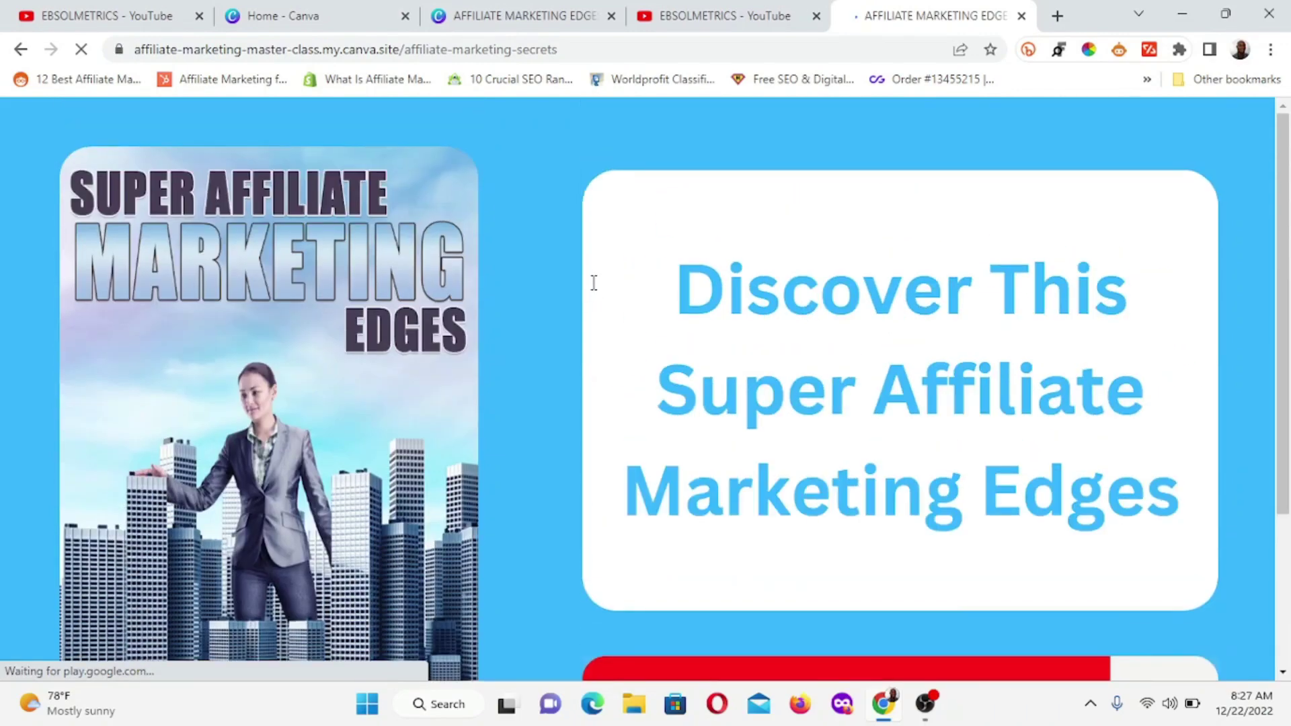
scroll(585, 282, down, 2)
scroll(585, 286, up, 3)
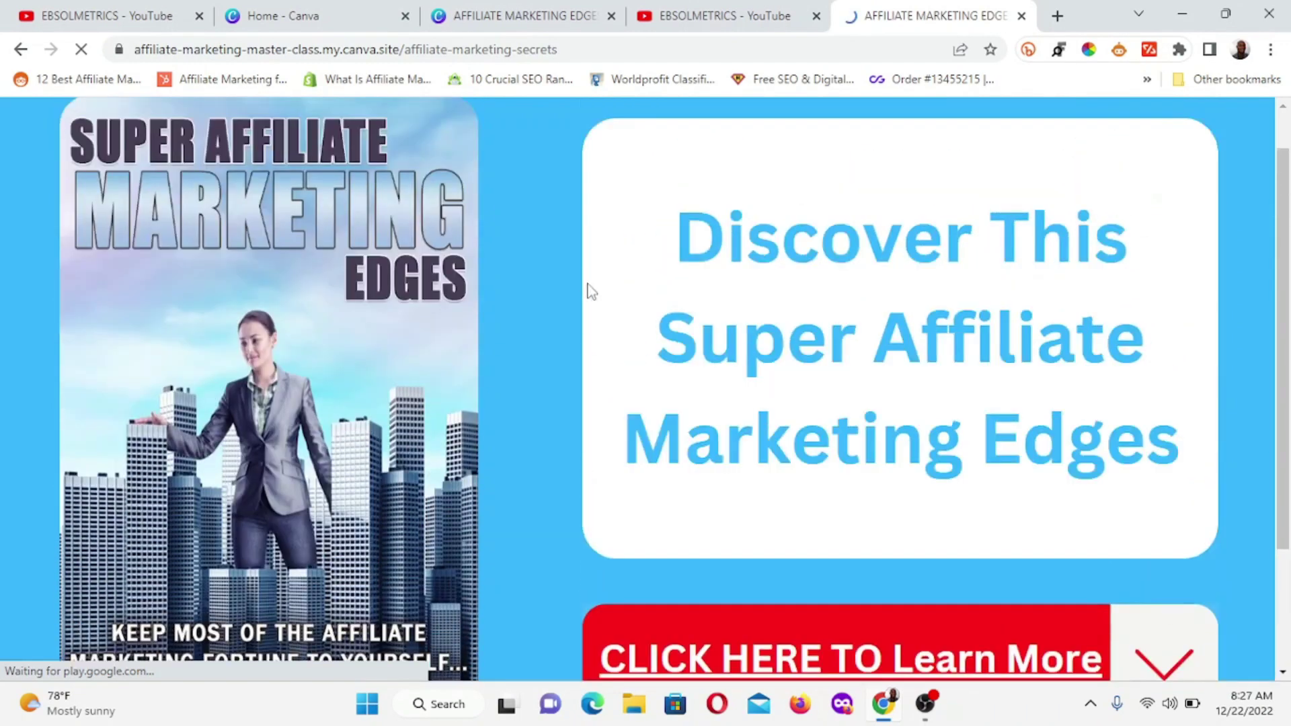
scroll(840, 282, down, 3)
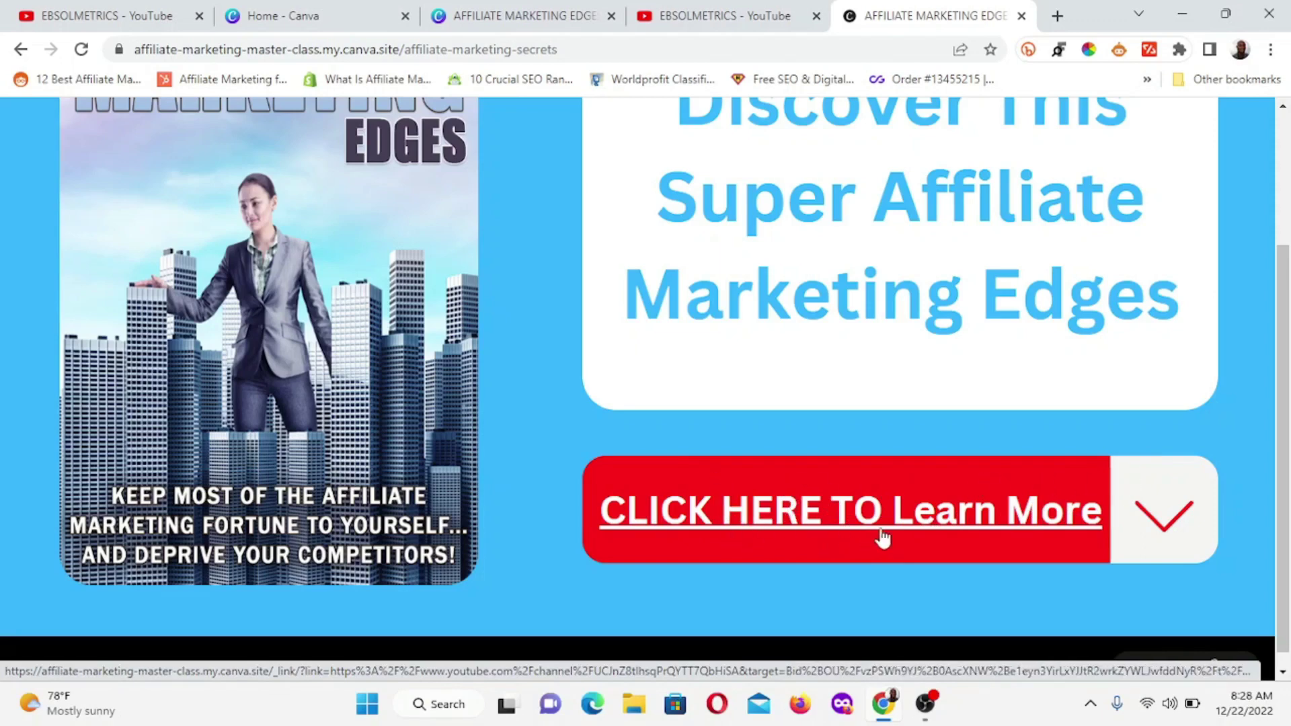
click(797, 525)
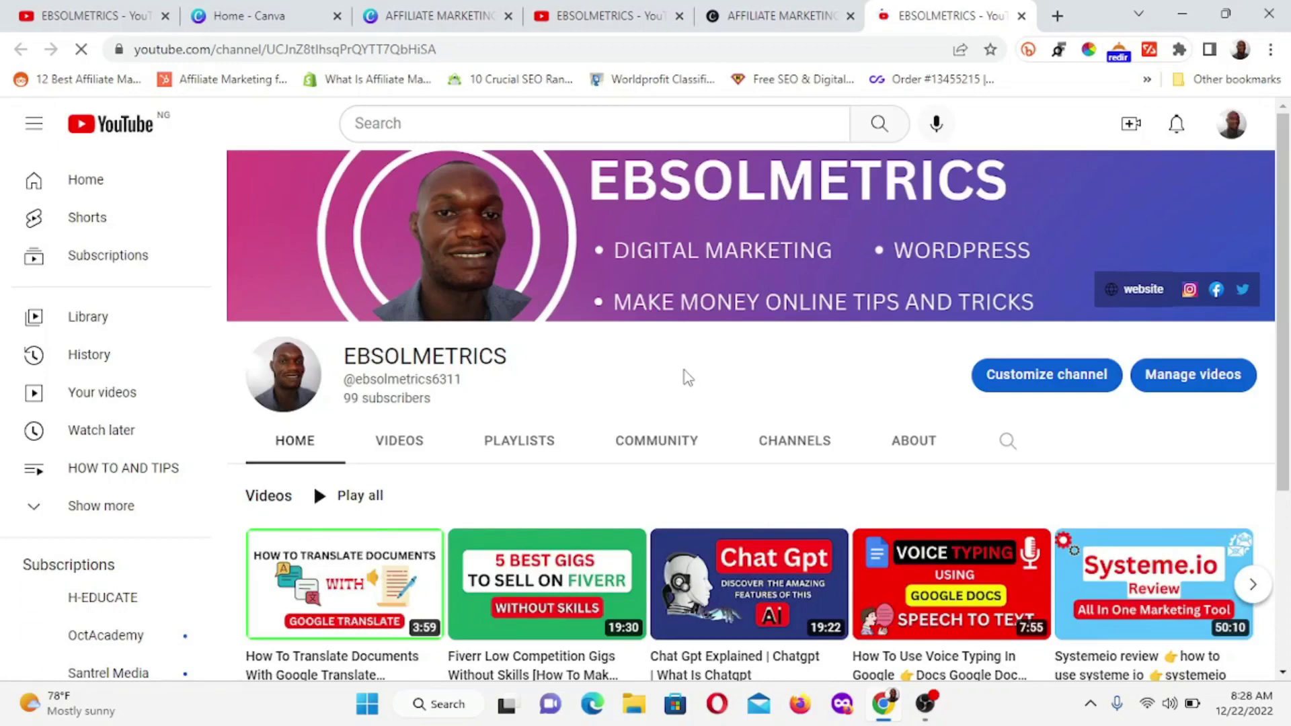
scroll(692, 403, down, 3)
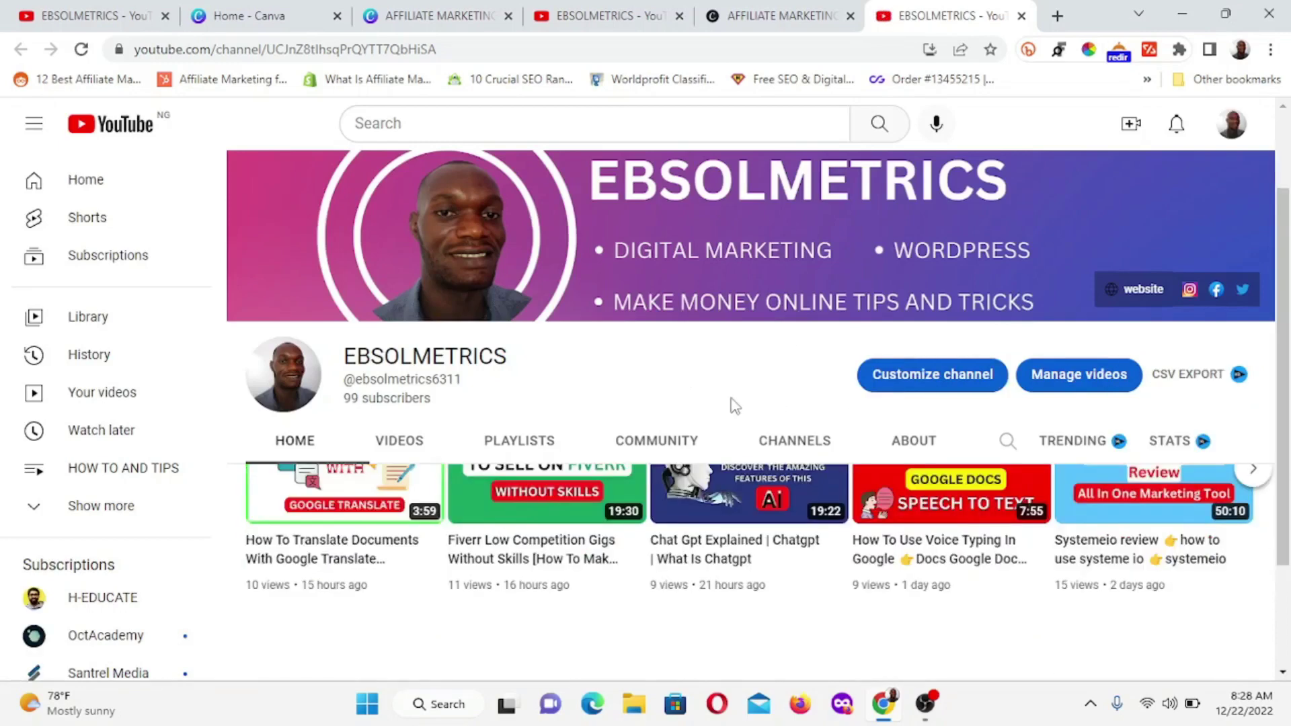